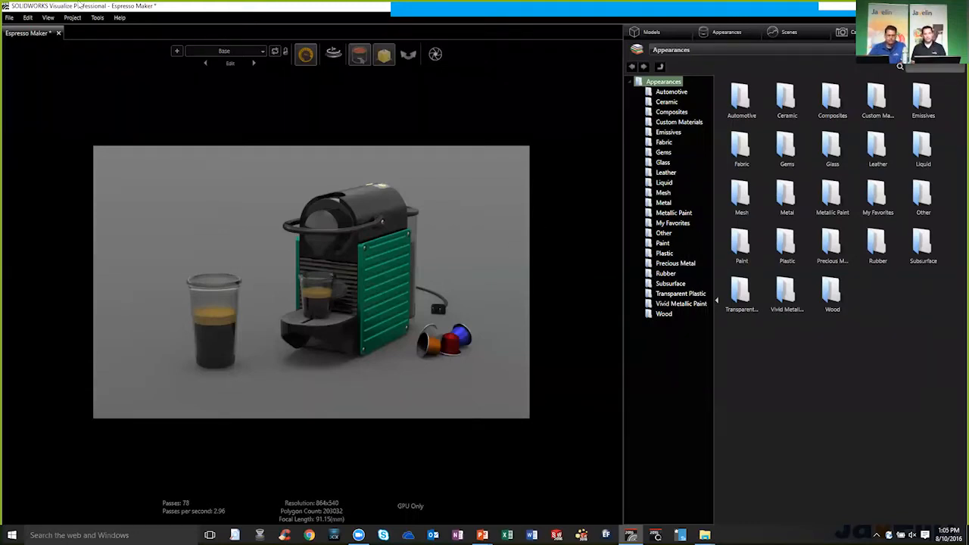
Step: Compare the Base and No Cup configurations and settle on No Cup, hiding the cup and capsules
{"action": "left_click", "coordinate": [254, 63]}
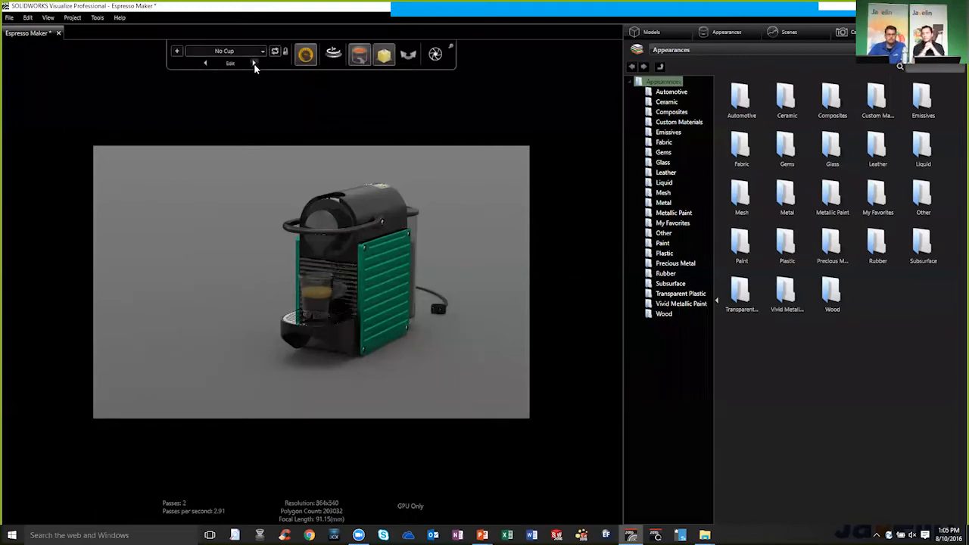
{"action": "left_click", "coordinate": [255, 65]}
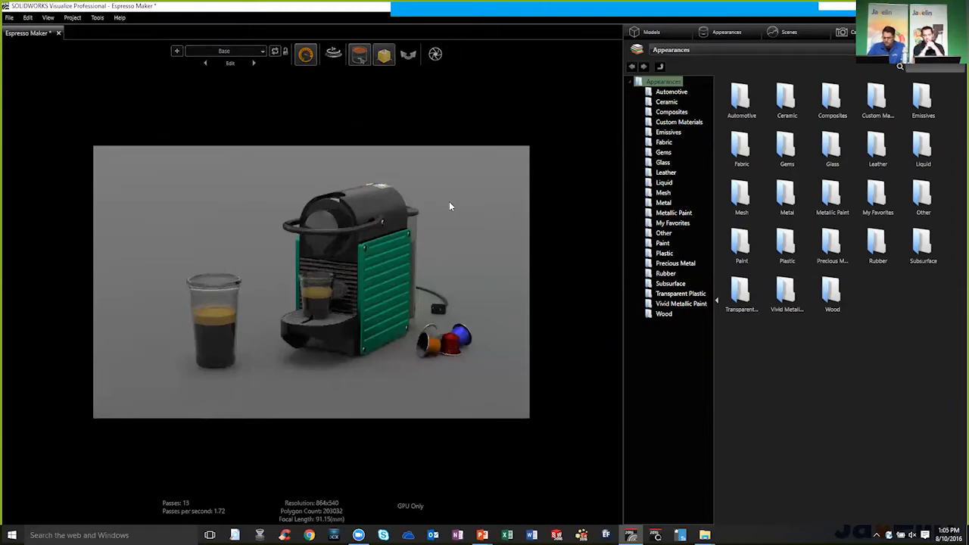
{"action": "left_click", "coordinate": [253, 63]}
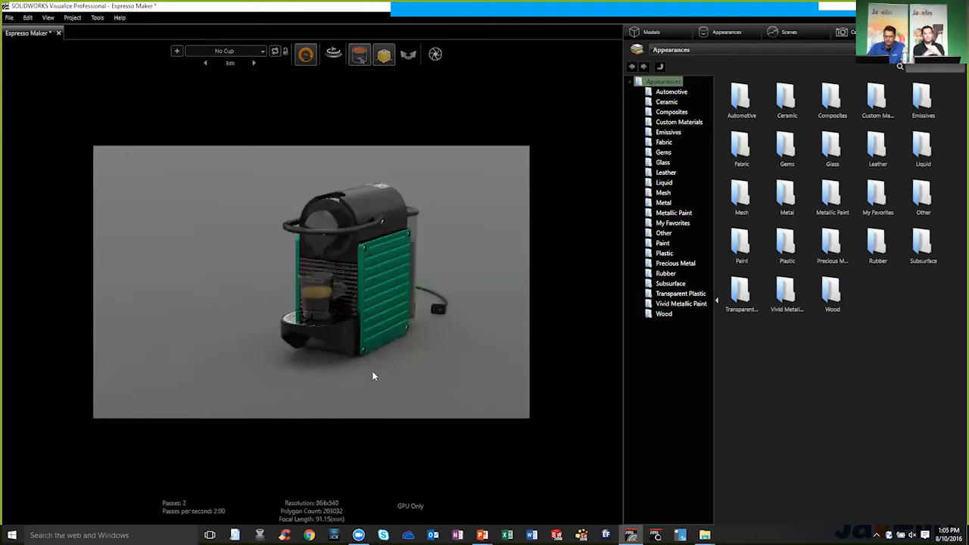
Step: From the project appearances, give both green side panels the Orange Satin appearance
{"action": "left_click", "coordinate": [710, 32]}
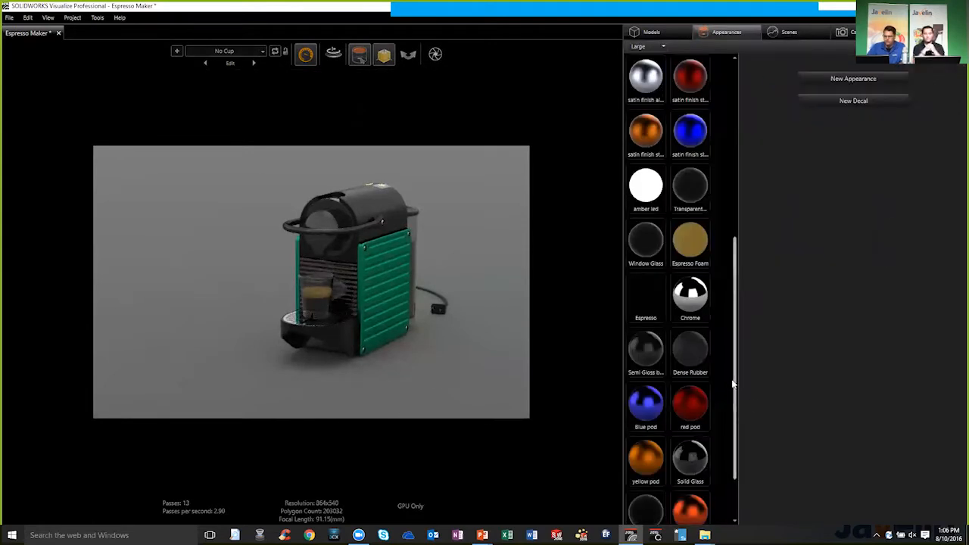
{"action": "scroll", "coordinate": [737, 405], "scroll_direction": "down", "scroll_amount": 2}
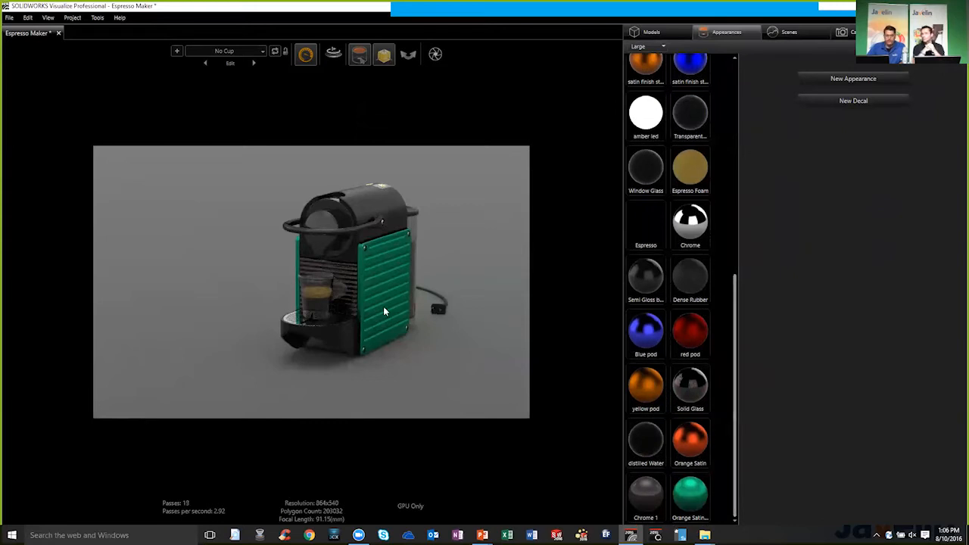
{"action": "left_click_drag", "start_coordinate": [684, 446], "coordinate": [386, 295]}
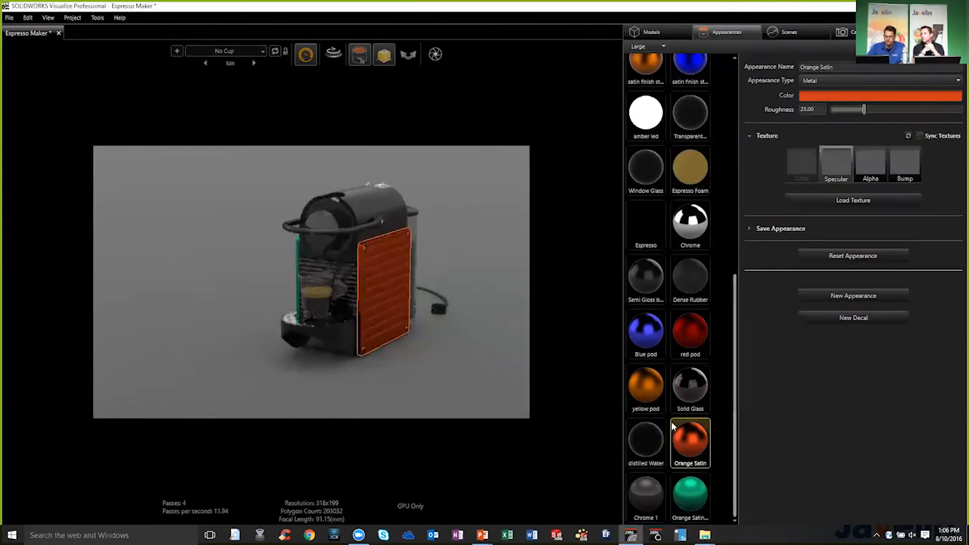
{"action": "left_click_drag", "start_coordinate": [690, 441], "coordinate": [318, 280]}
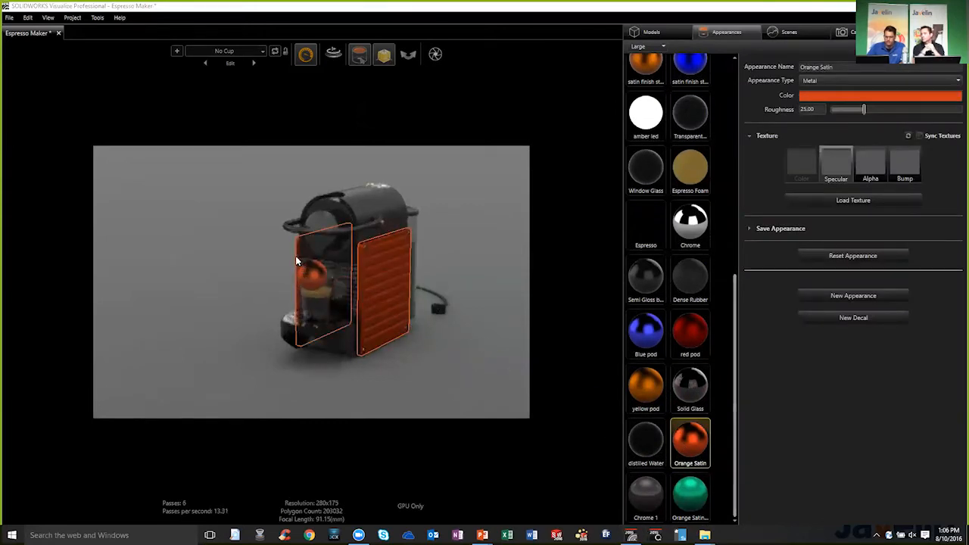
Step: Apply Chrome to the front grille and drip tray, then clear the selection for a clean render
{"action": "left_click", "coordinate": [696, 230]}
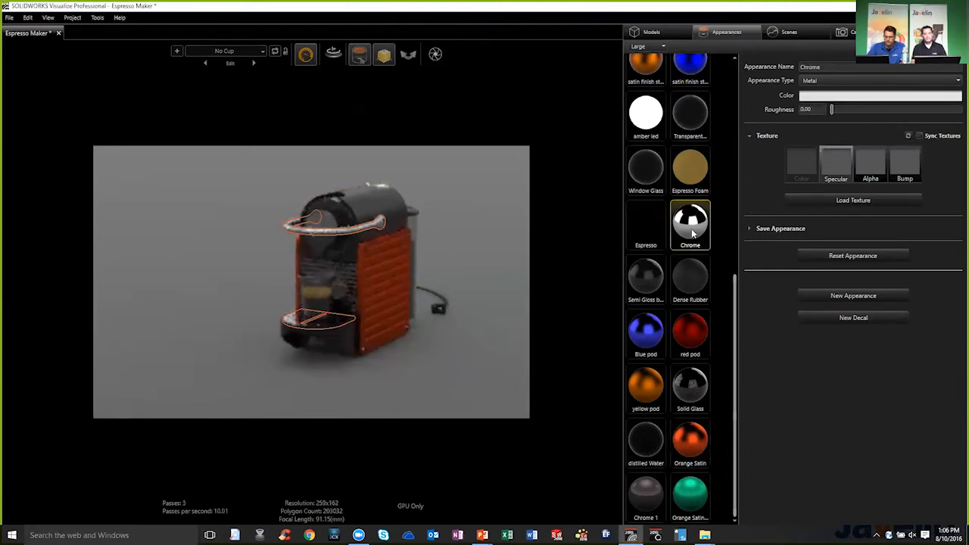
{"action": "left_click_drag", "start_coordinate": [693, 233], "coordinate": [333, 287]}
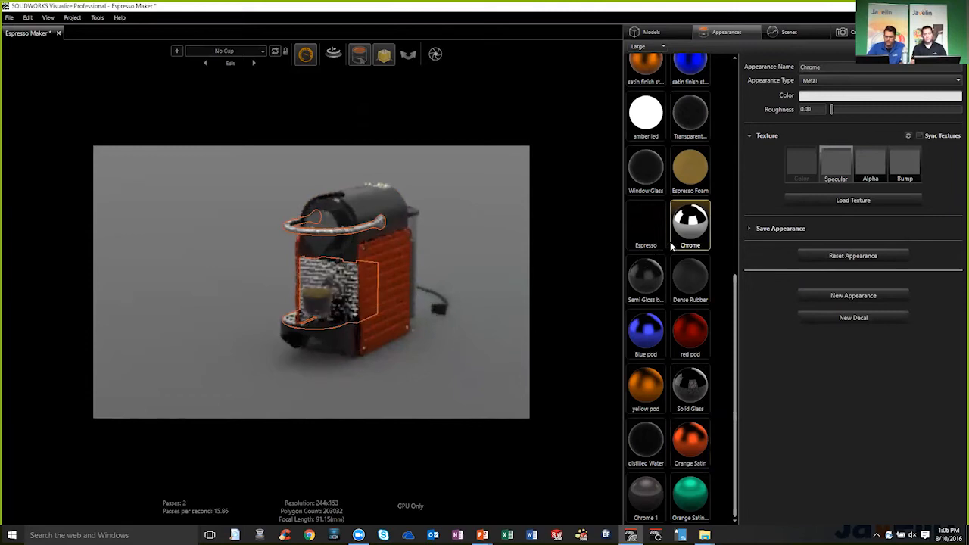
{"action": "left_click_drag", "start_coordinate": [690, 224], "coordinate": [295, 324]}
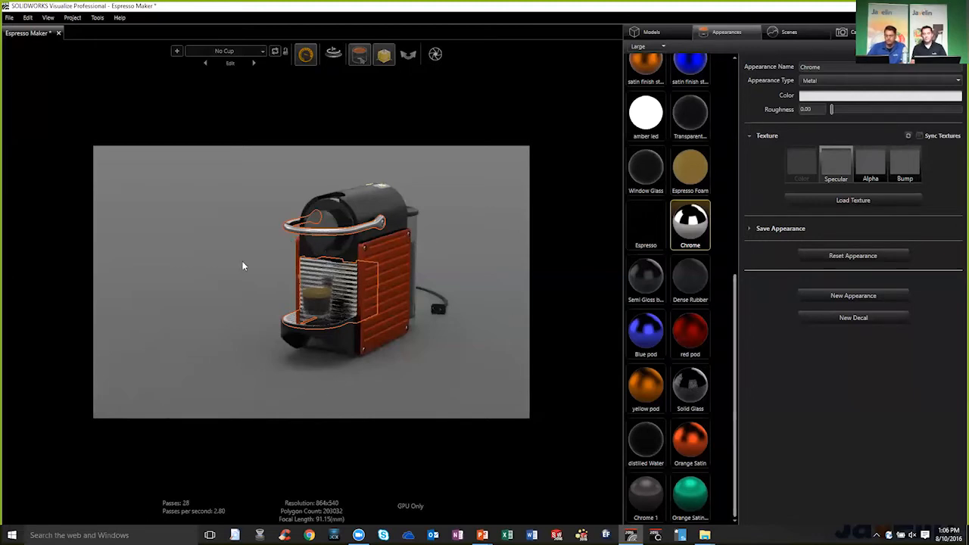
{"action": "left_click", "coordinate": [258, 326]}
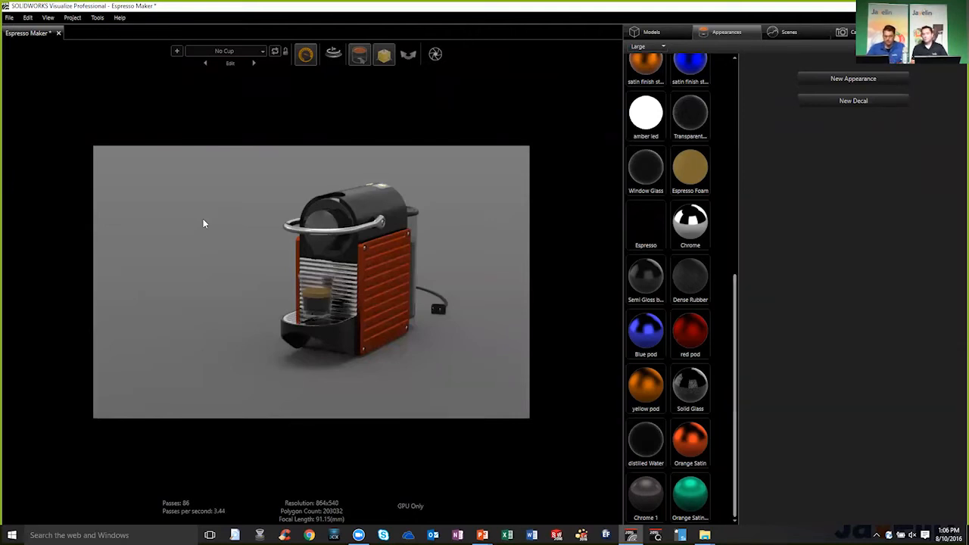
Step: Use the Title Page image from Explorer as the backplate and shift the machine right of the logo
{"action": "key", "text": "alt+Tab"}
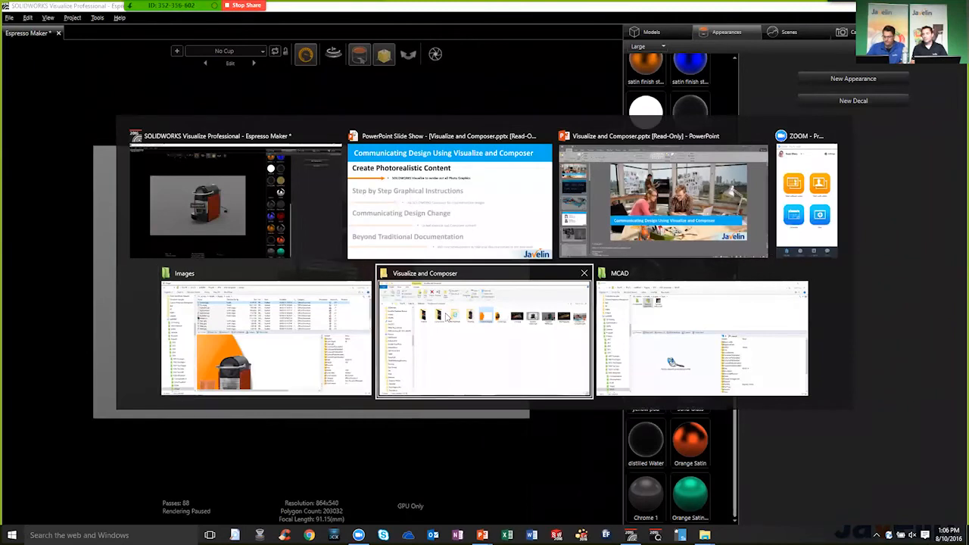
{"action": "key", "text": "alt+Tab"}
{"action": "key", "text": "alt+Tab"}
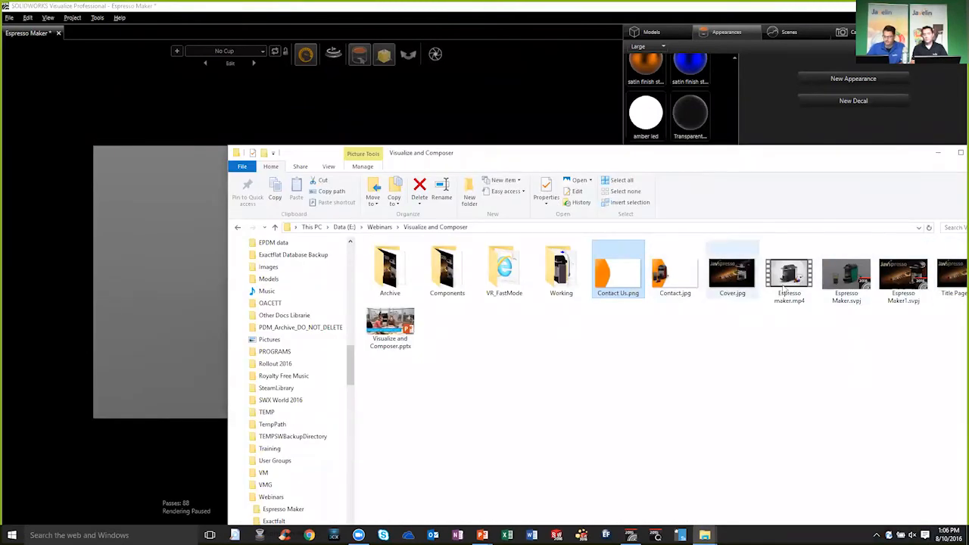
{"action": "left_click", "coordinate": [952, 274]}
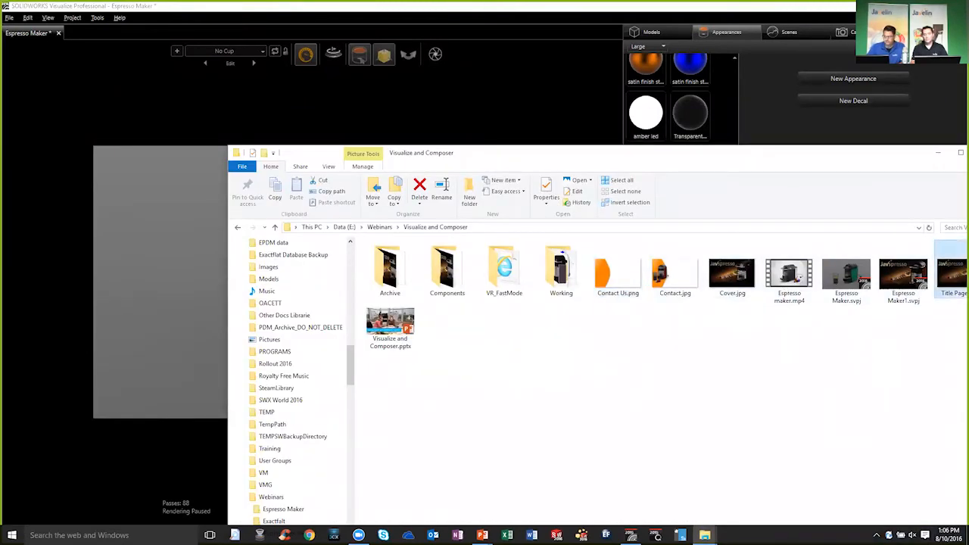
{"action": "left_click_drag", "start_coordinate": [952, 274], "coordinate": [169, 276]}
{"action": "left_click", "coordinate": [938, 152]}
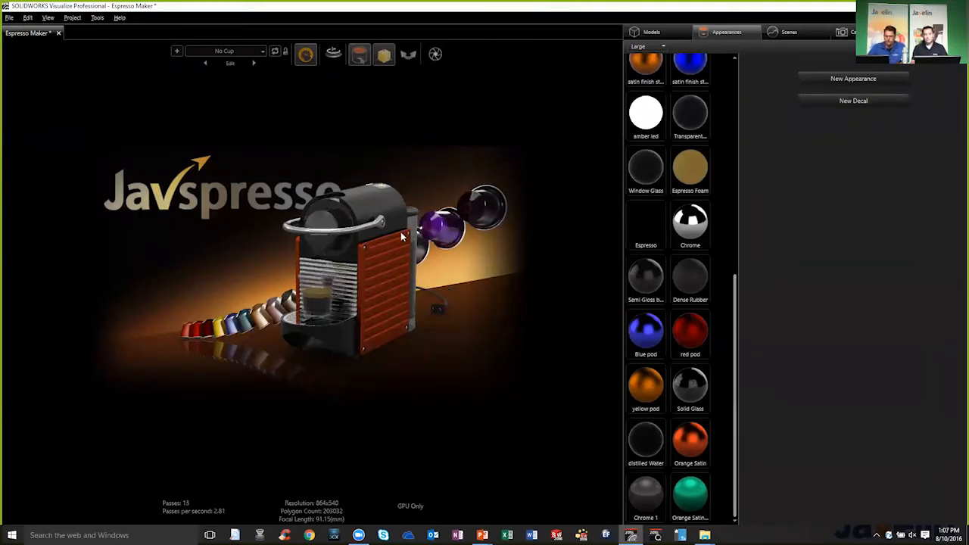
{"action": "mouse_move", "coordinate": [410, 311]}
{"action": "left_mouse_down"}
{"action": "mouse_move", "coordinate": [477, 305]}
{"action": "mouse_move", "coordinate": [446, 295]}
{"action": "mouse_move", "coordinate": [446, 305]}
{"action": "left_mouse_up"}
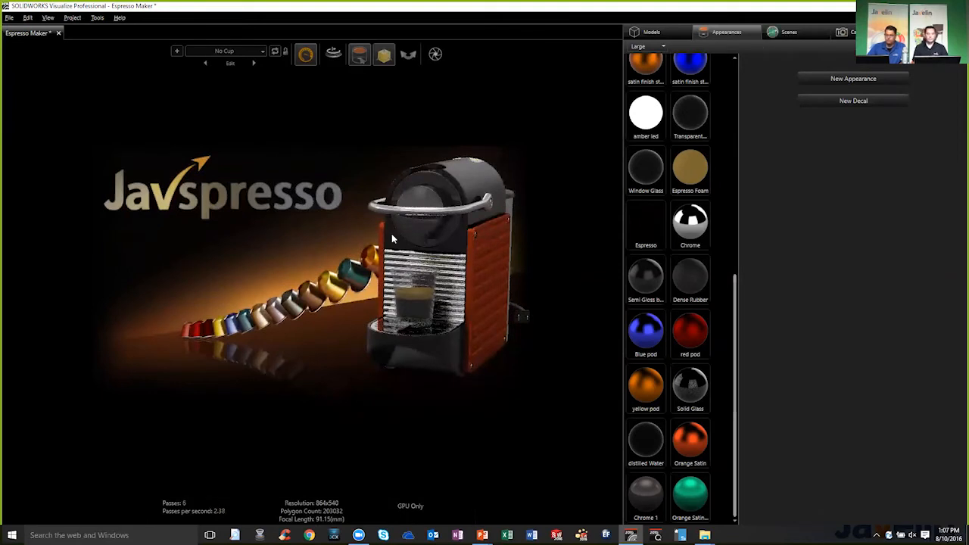
Step: Light the scene with the High Contrast Studio environment and return to the Base configuration
{"action": "left_click", "coordinate": [786, 36]}
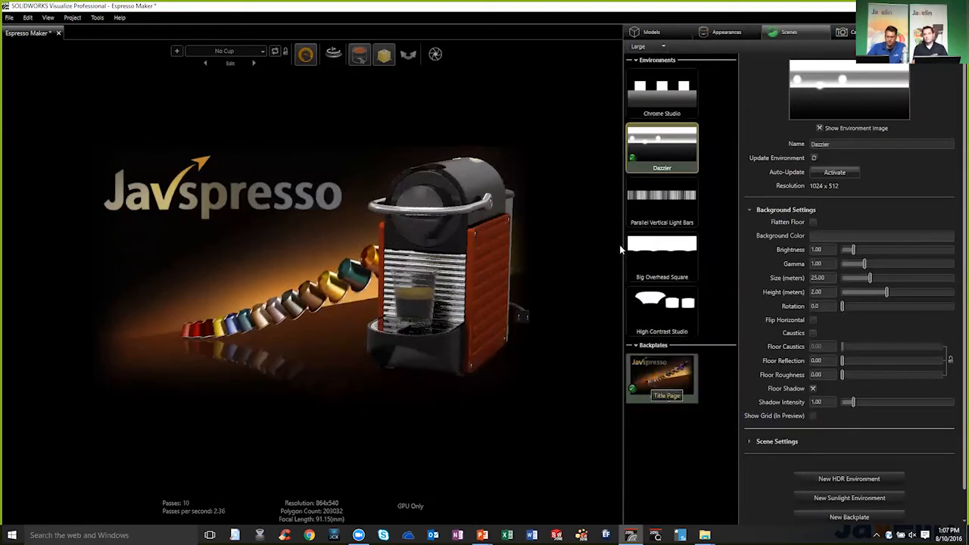
{"action": "left_click", "coordinate": [673, 312]}
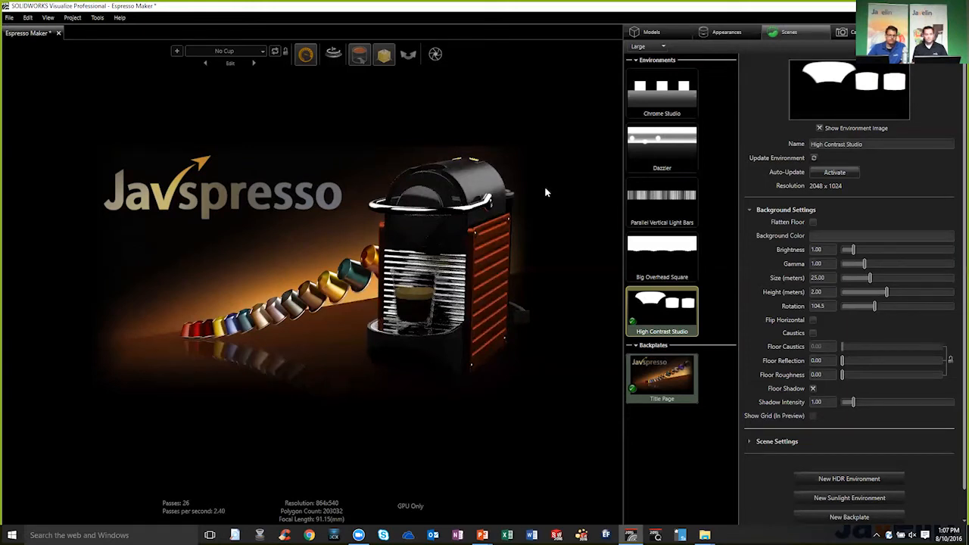
{"action": "left_click", "coordinate": [254, 63]}
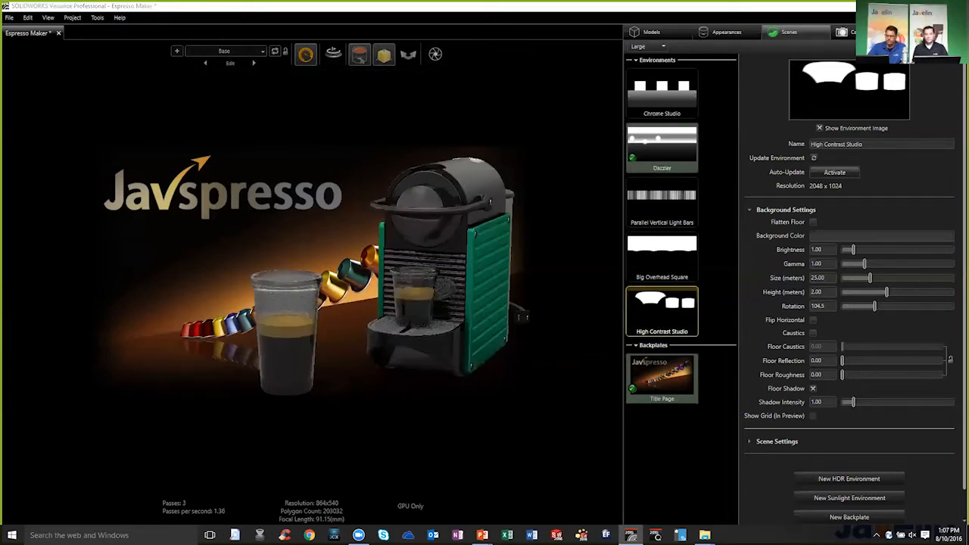
Step: Create a new camera from the current view, name it Contact us, and re-dock the palette
{"action": "double_click", "coordinate": [733, 31]}
{"action": "left_click", "coordinate": [841, 46]}
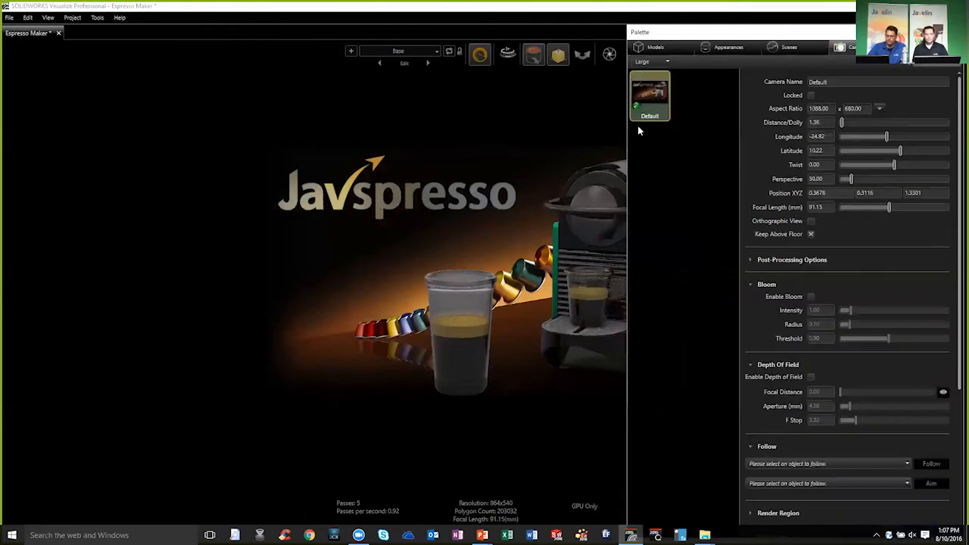
{"action": "right_click", "coordinate": [696, 147]}
{"action": "left_click", "coordinate": [719, 140]}
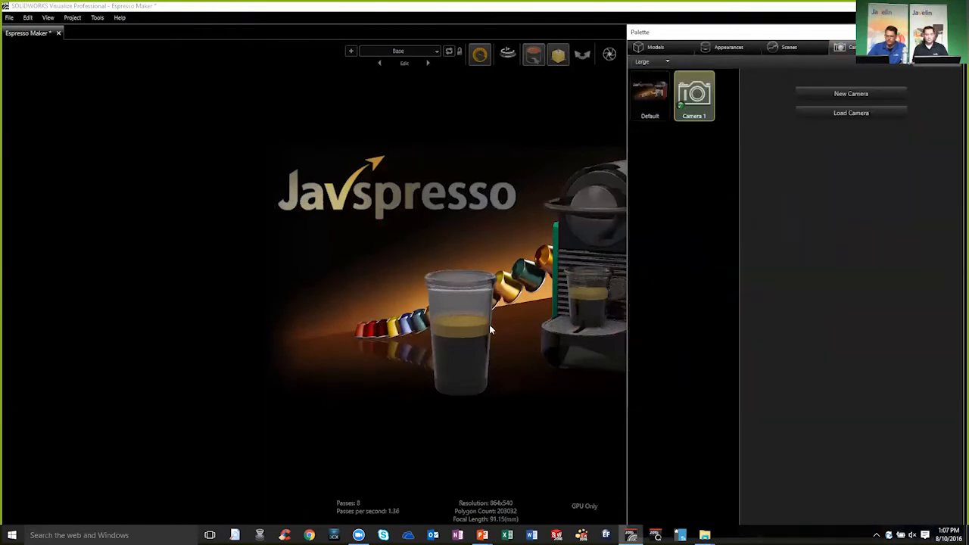
{"action": "double_click", "coordinate": [693, 95]}
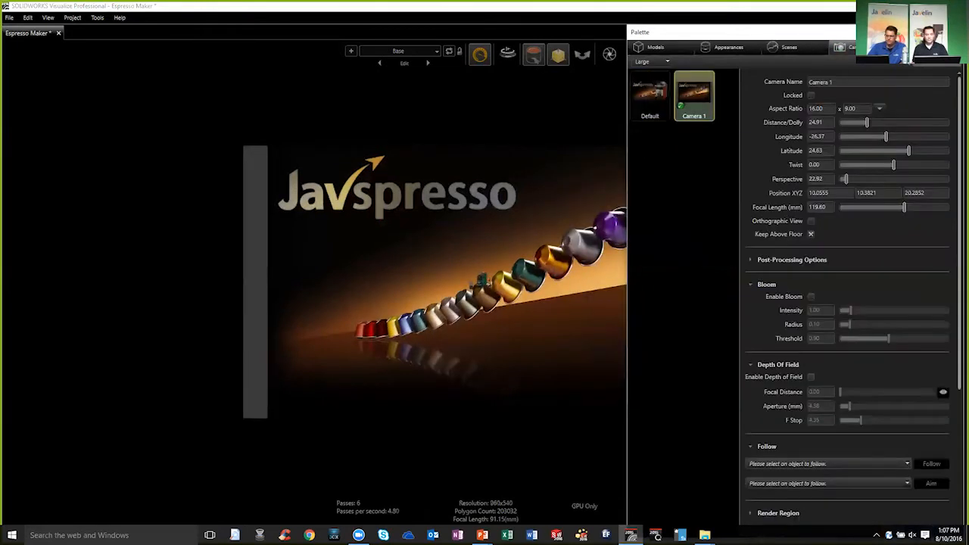
{"action": "type", "text": "C"}
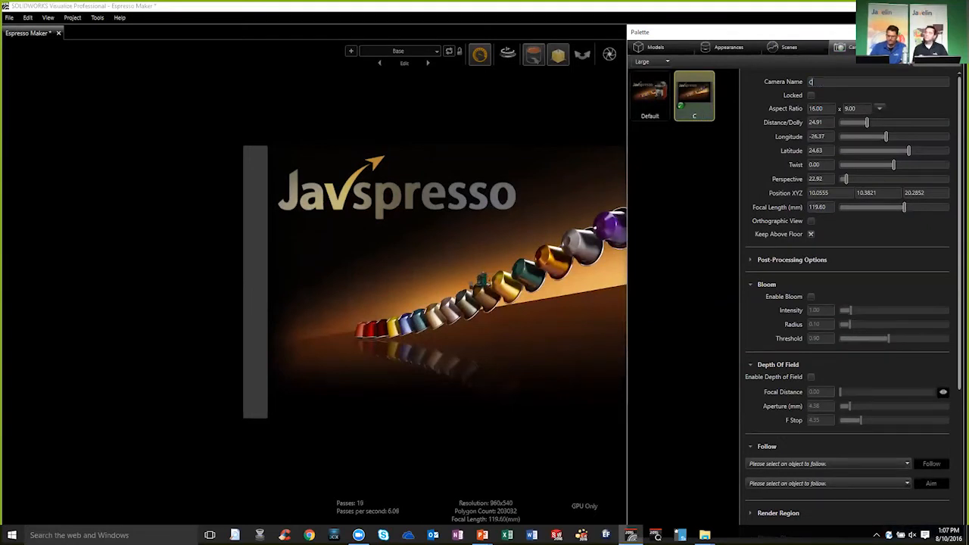
{"action": "type", "text": "ontact us"}
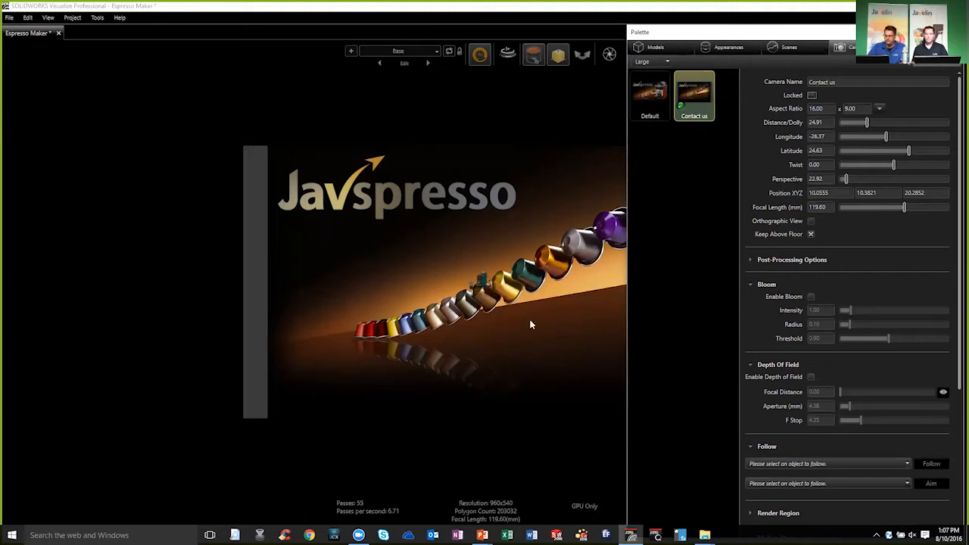
{"action": "mouse_move", "coordinate": [640, 32]}
{"action": "left_mouse_down"}
{"action": "mouse_move", "coordinate": [870, 273]}
{"action": "mouse_move", "coordinate": [832, 32]}
{"action": "left_mouse_up"}
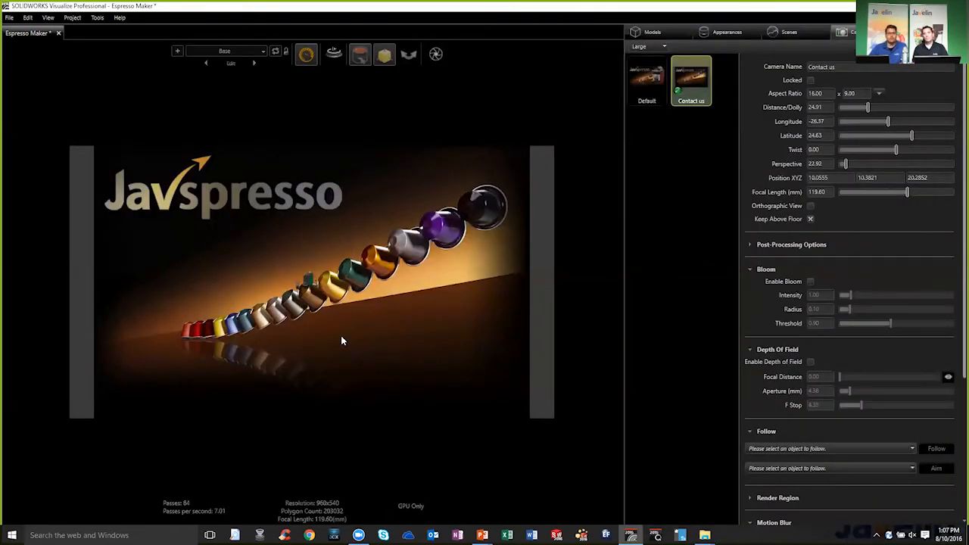
Step: Back the Contact us camera with Contact Us.png and lower the angle, shifting the machine in frame
{"action": "key", "text": "alt+Tab"}
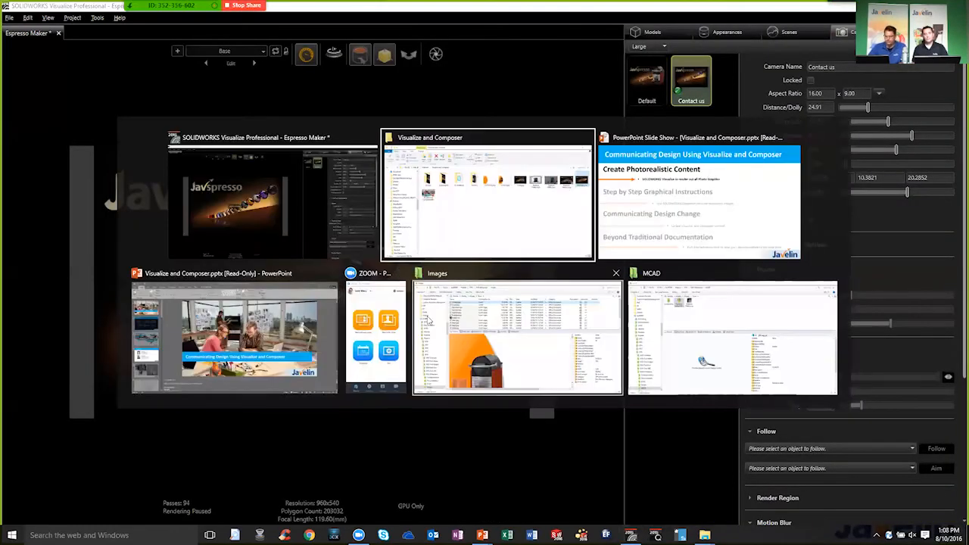
{"action": "key", "text": "alt+Tab"}
{"action": "left_click_drag", "start_coordinate": [615, 276], "coordinate": [188, 276]}
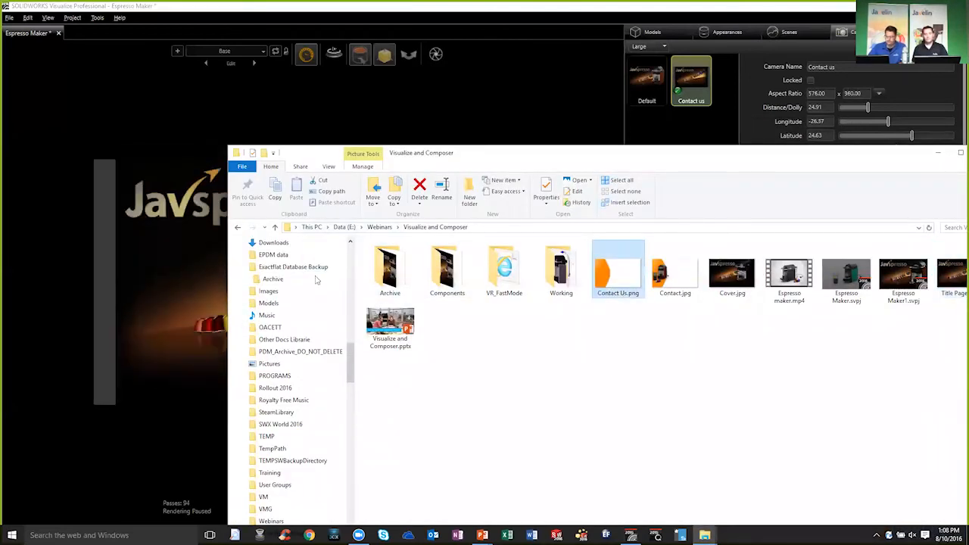
{"action": "left_click", "coordinate": [938, 152]}
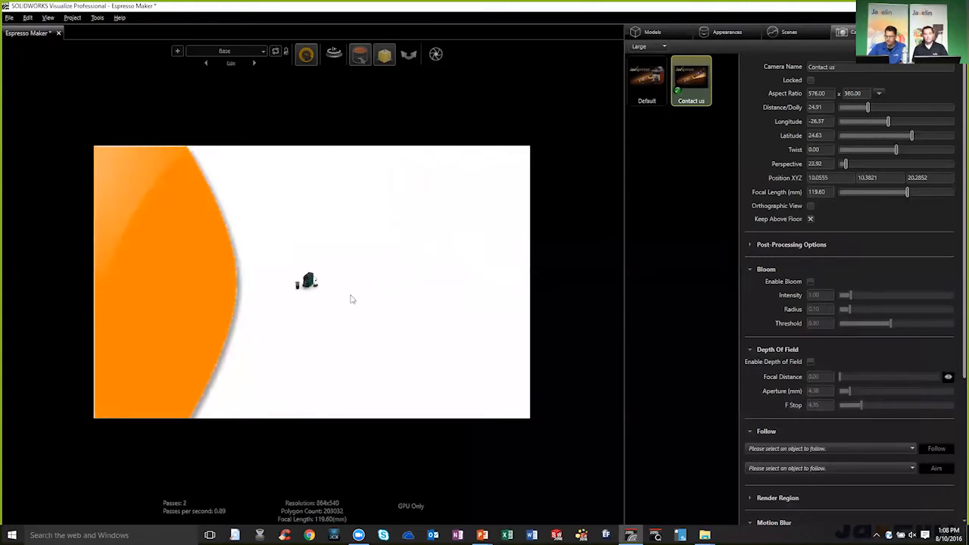
{"action": "scroll", "coordinate": [327, 289], "scroll_direction": "up", "scroll_amount": 10}
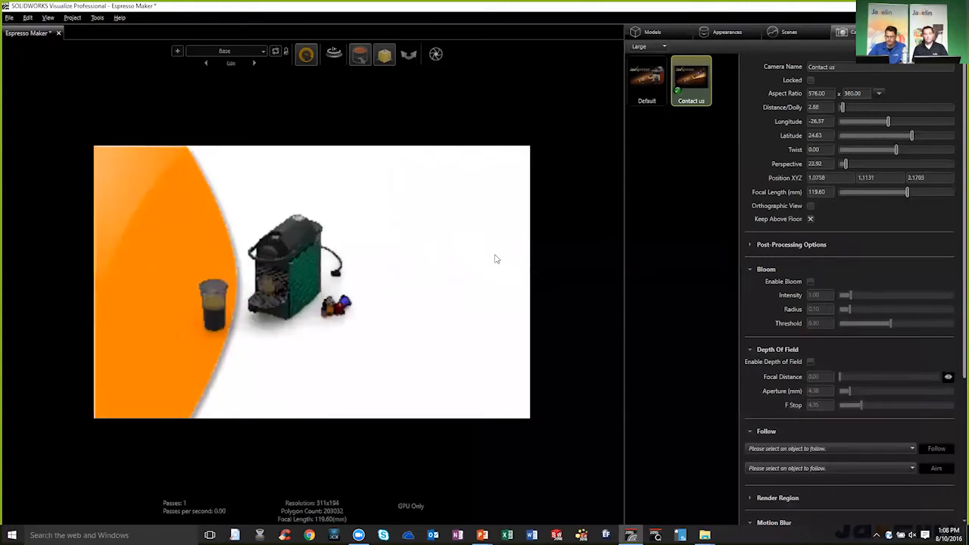
{"action": "left_click_drag", "start_coordinate": [276, 337], "coordinate": [236, 299]}
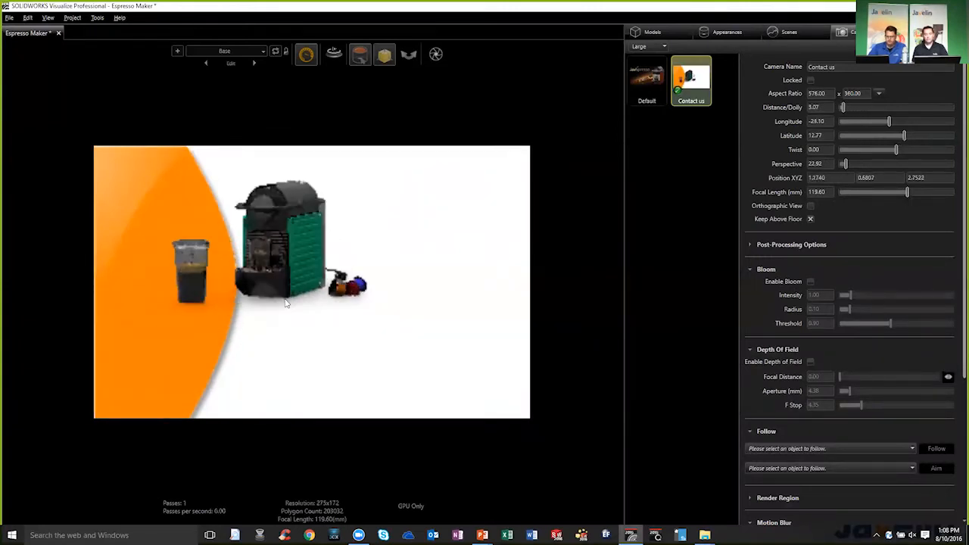
{"action": "middle_click_drag", "start_coordinate": [236, 299], "coordinate": [182, 318]}
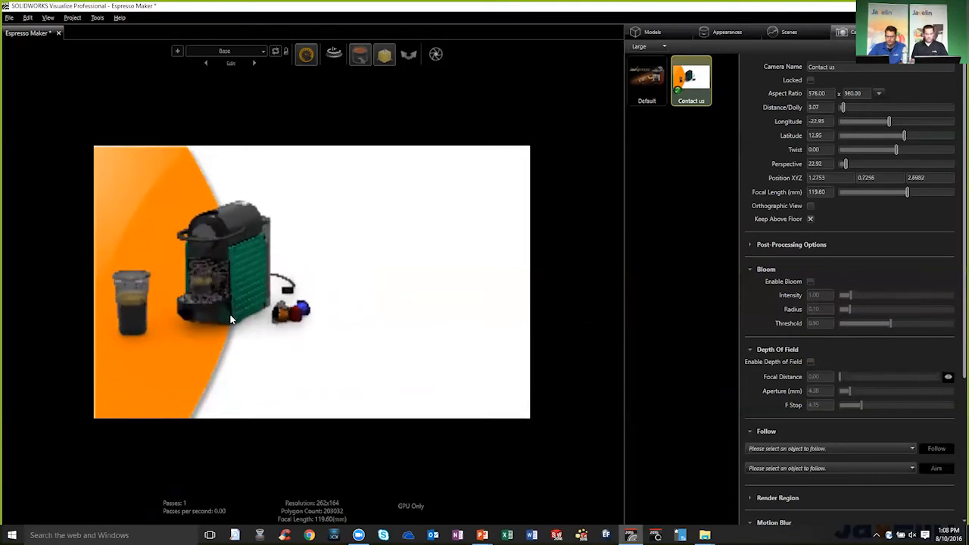
Step: Give the side panel Orange Satin and the handle, grille and lower front Chrome
{"action": "left_click", "coordinate": [716, 34]}
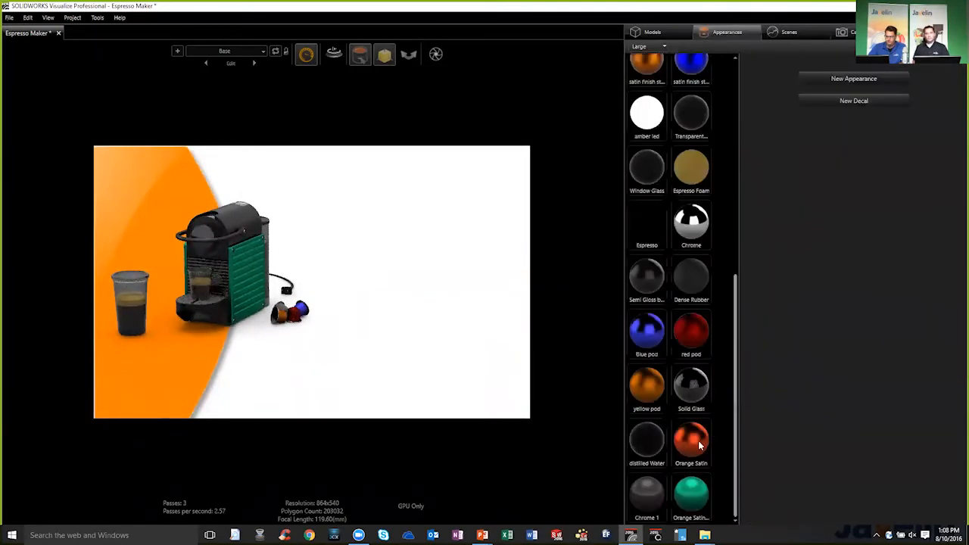
{"action": "left_click_drag", "start_coordinate": [691, 442], "coordinate": [252, 292]}
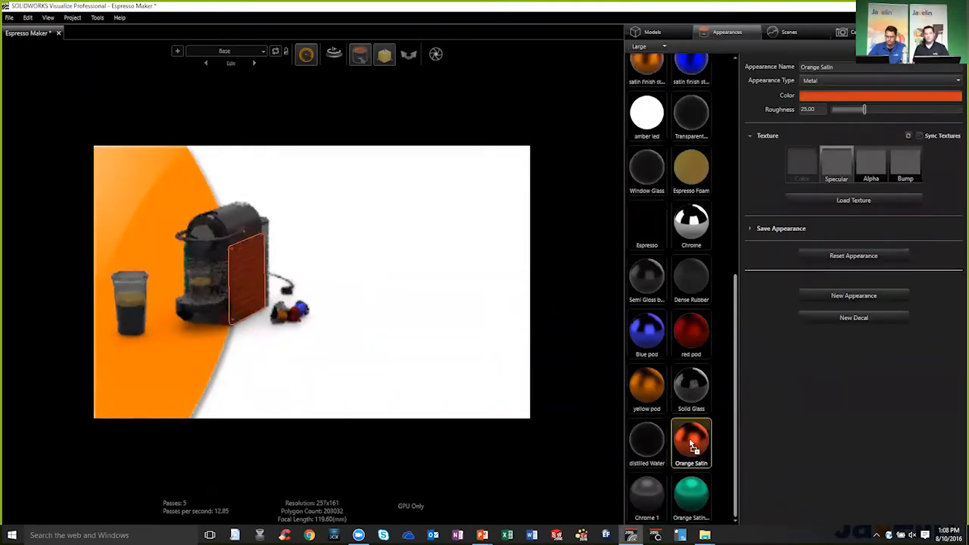
{"action": "left_click_drag", "start_coordinate": [691, 443], "coordinate": [185, 260]}
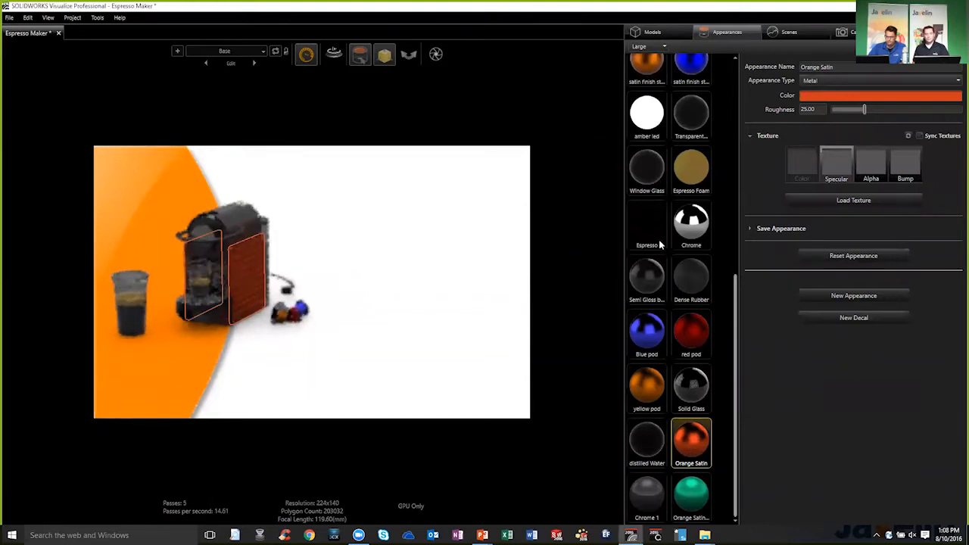
{"action": "left_click_drag", "start_coordinate": [691, 225], "coordinate": [215, 243]}
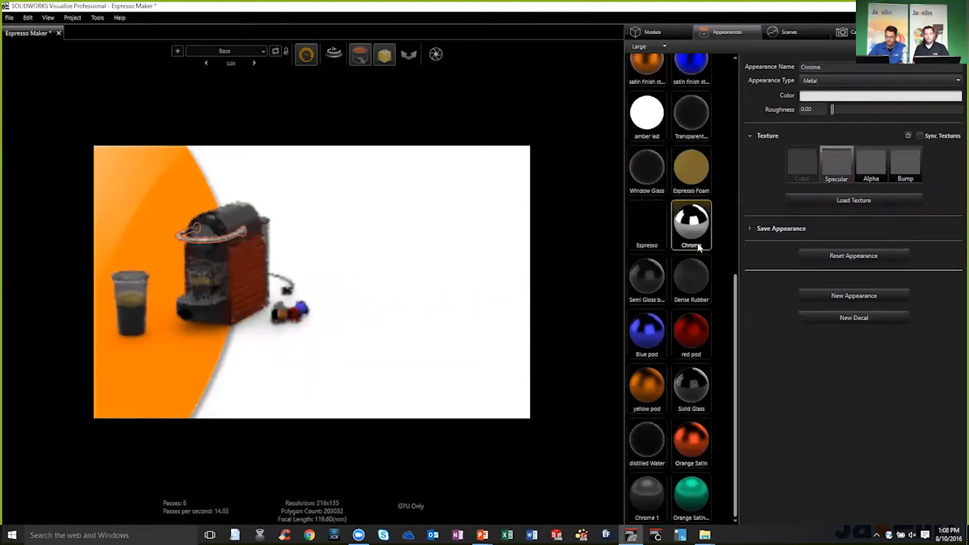
{"action": "left_click_drag", "start_coordinate": [691, 225], "coordinate": [227, 296]}
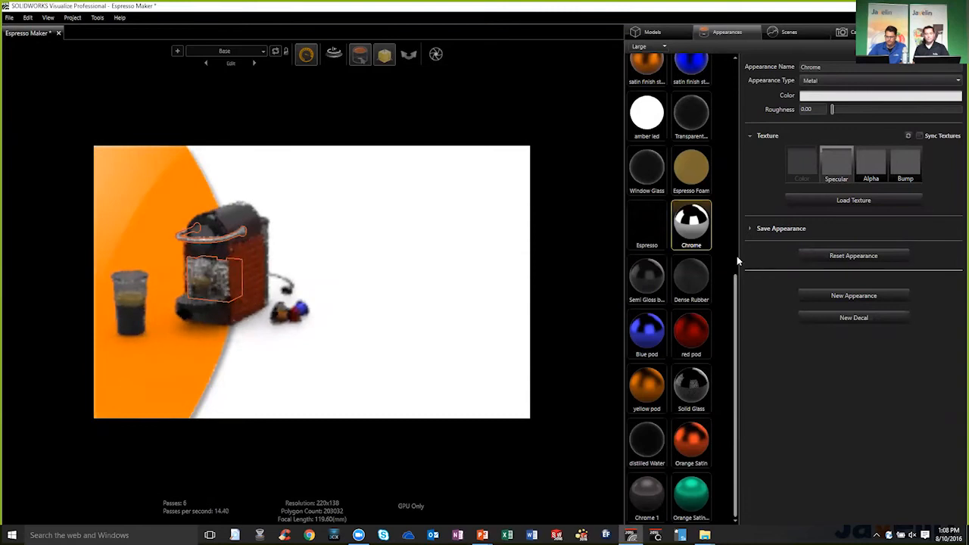
{"action": "mouse_move", "coordinate": [691, 225]}
{"action": "left_mouse_down"}
{"action": "mouse_move", "coordinate": [179, 303]}
{"action": "mouse_move", "coordinate": [205, 288]}
{"action": "left_mouse_up"}
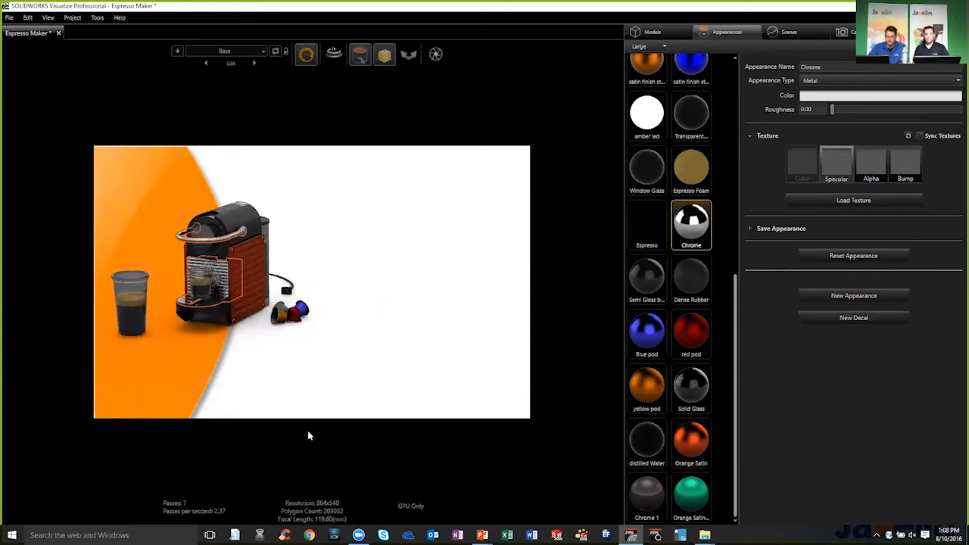
Step: Select the coffee pods and slide them down in front, next to the cup
{"action": "key", "text": "ctrl+z"}
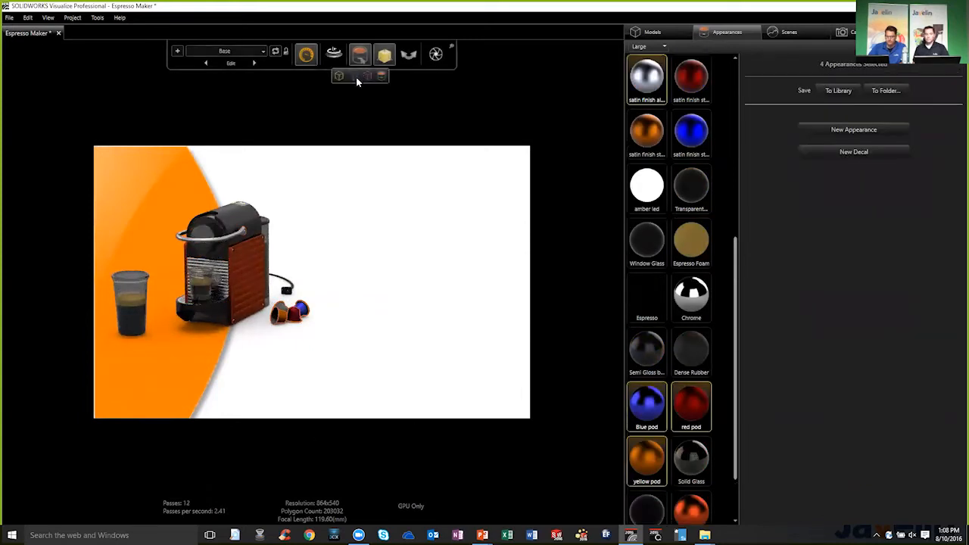
{"action": "left_click", "coordinate": [360, 53]}
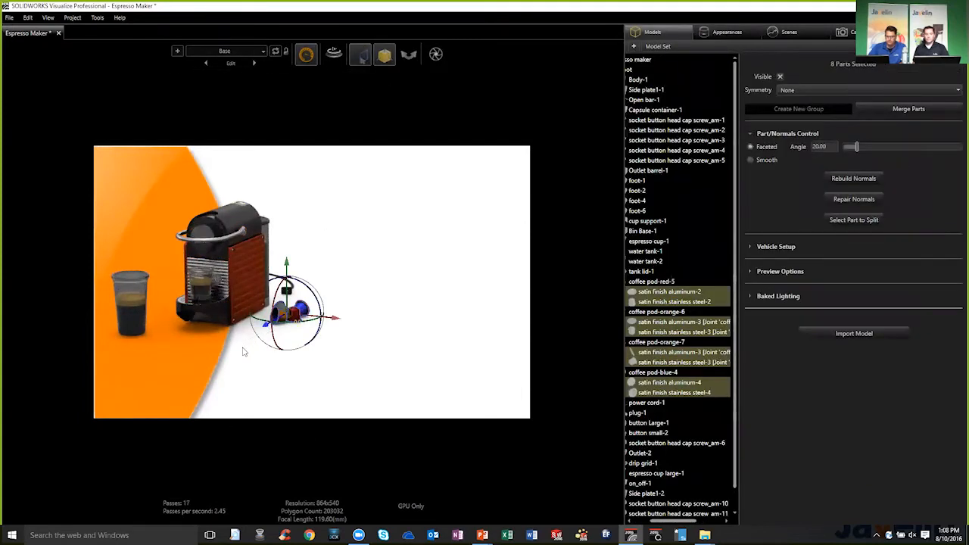
{"action": "left_click_drag", "start_coordinate": [265, 295], "coordinate": [228, 367]}
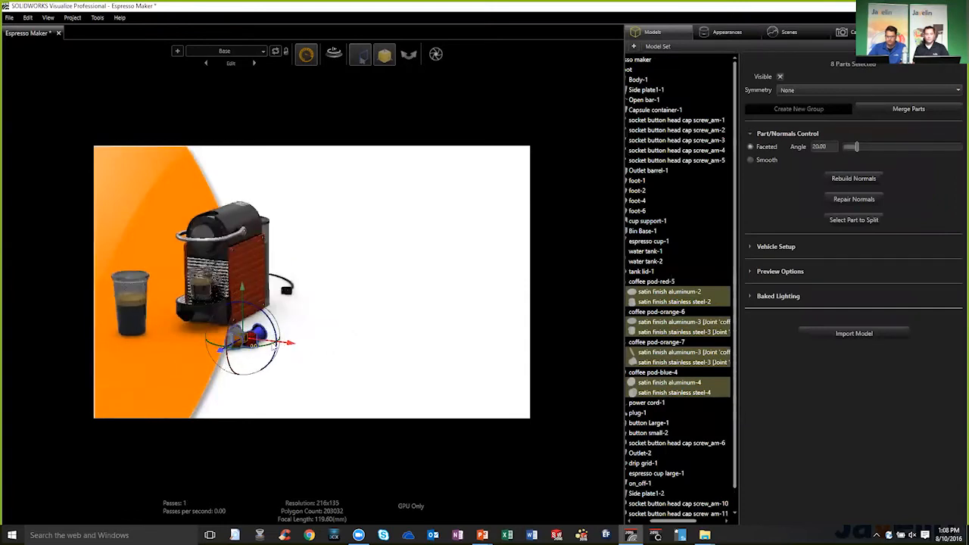
{"action": "left_click_drag", "start_coordinate": [289, 345], "coordinate": [152, 348]}
{"action": "left_click", "coordinate": [331, 377]}
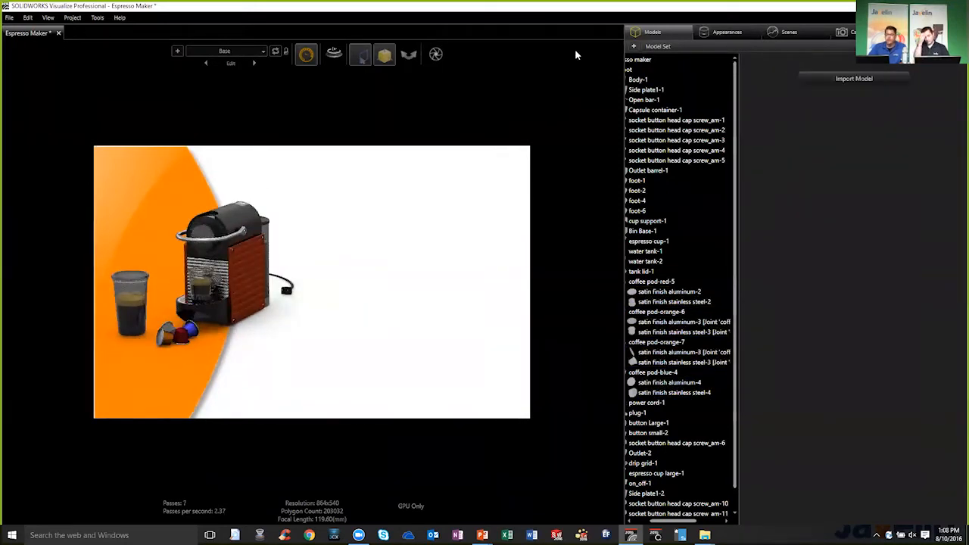
{"action": "left_click", "coordinate": [436, 54]}
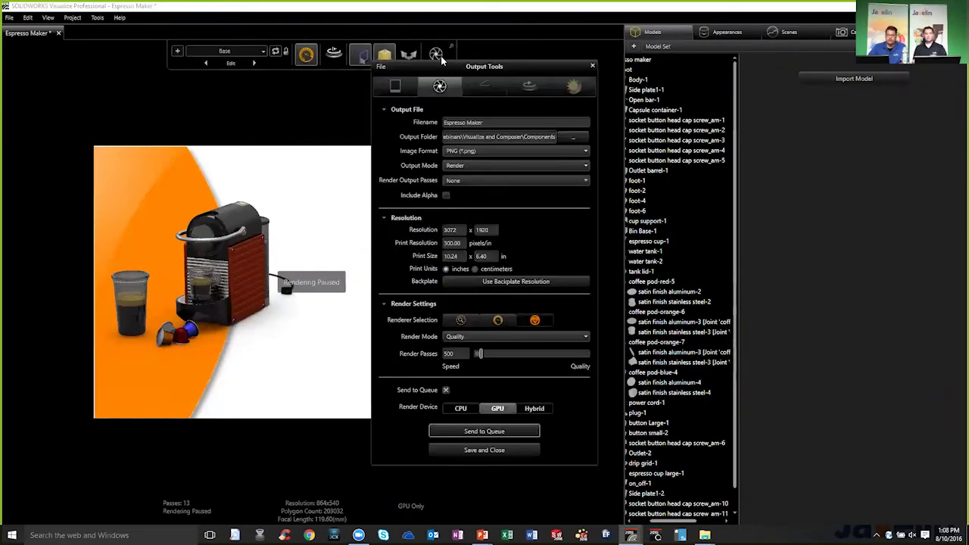
{"action": "left_click", "coordinate": [476, 165]}
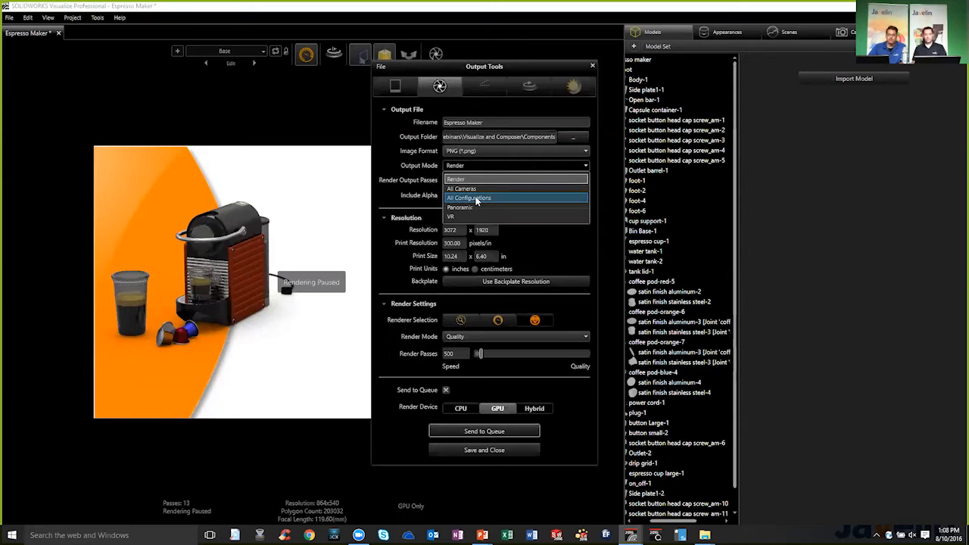
{"action": "left_click", "coordinate": [241, 113]}
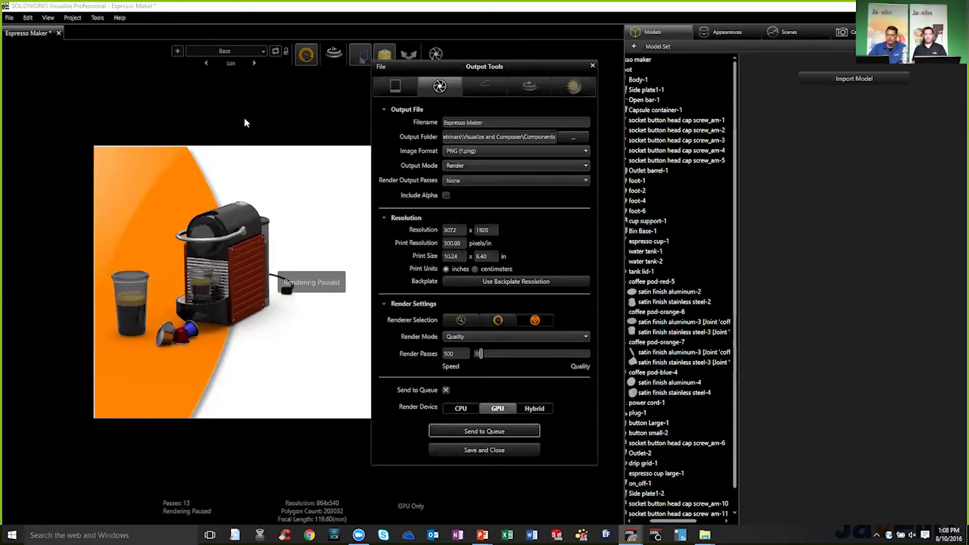
{"action": "left_click", "coordinate": [592, 66]}
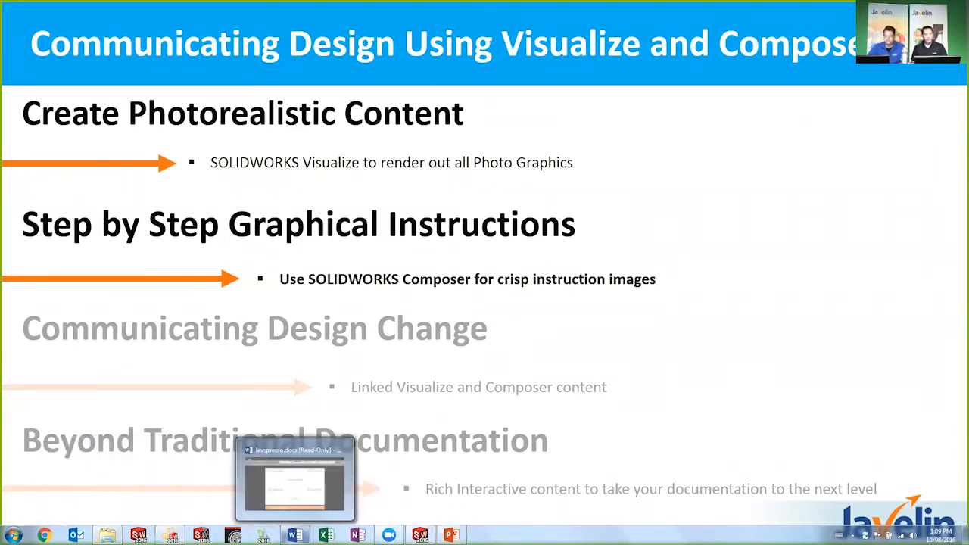
Step: In Javspresso.docx select everything and update fields so the linked renders refresh
{"action": "left_click", "coordinate": [294, 535]}
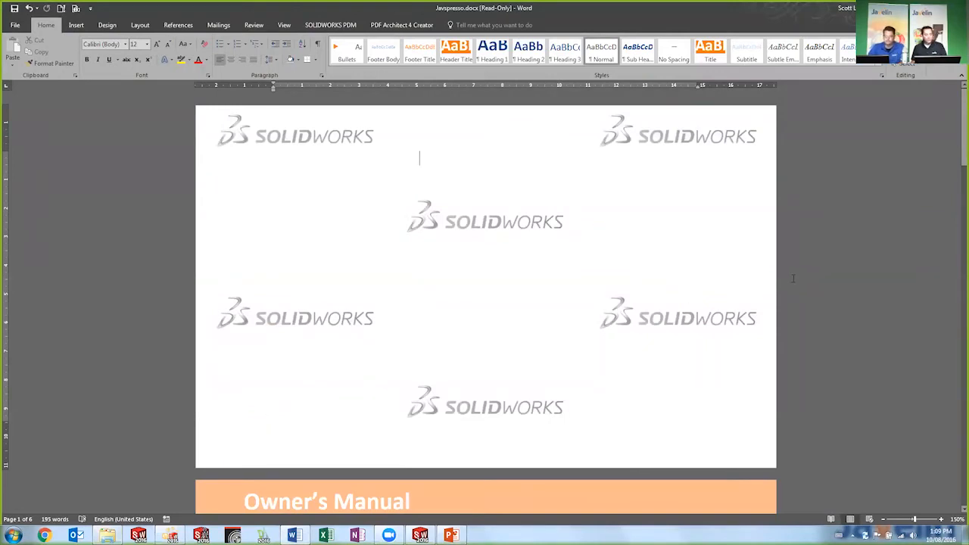
{"action": "key", "text": "ctrl+a"}
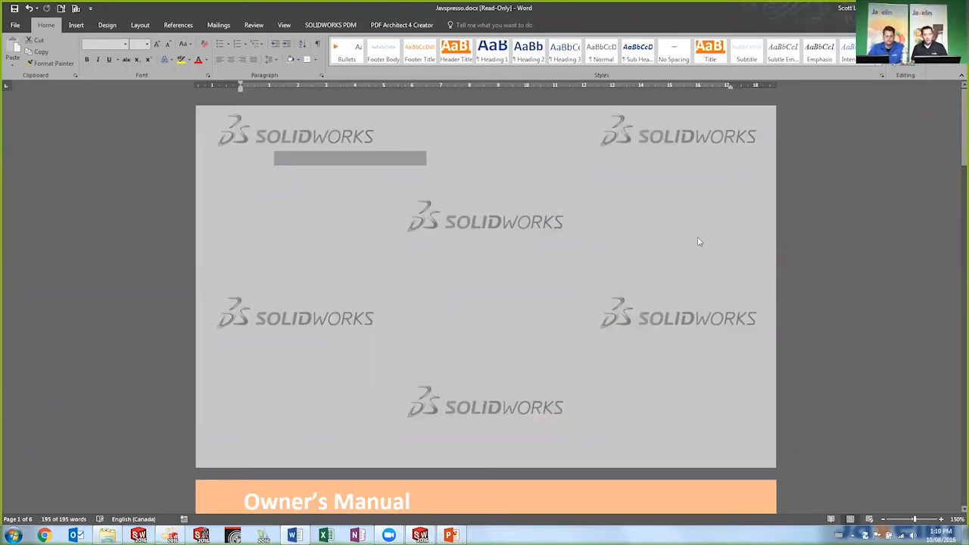
{"action": "key", "text": "F9"}
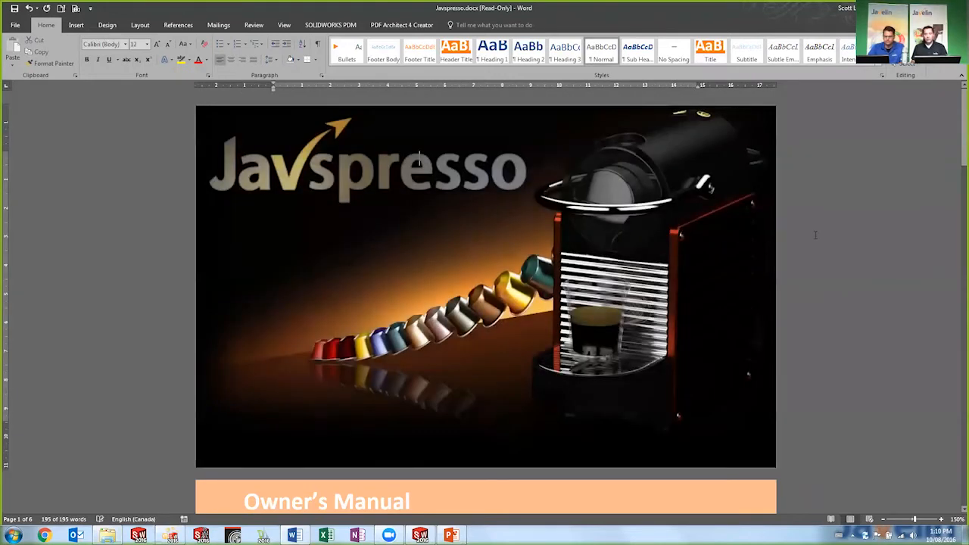
{"action": "left_click", "coordinate": [815, 235]}
{"action": "scroll", "coordinate": [756, 212], "scroll_direction": "down", "scroll_amount": 2}
{"action": "scroll", "coordinate": [751, 202], "scroll_direction": "down", "scroll_amount": 3}
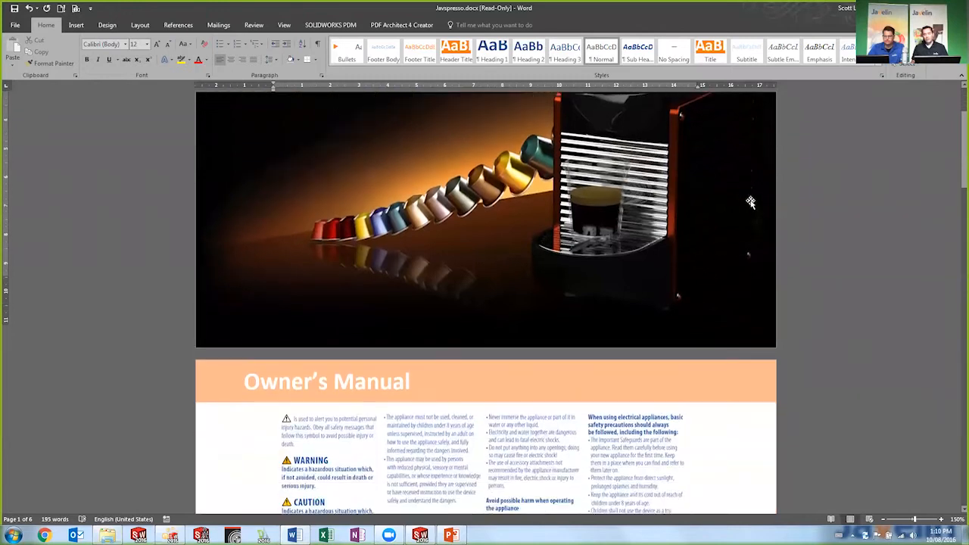
{"action": "scroll", "coordinate": [751, 202], "scroll_direction": "down", "scroll_amount": 3}
{"action": "scroll", "coordinate": [751, 202], "scroll_direction": "down", "scroll_amount": 3}
{"action": "scroll", "coordinate": [750, 203], "scroll_direction": "down", "scroll_amount": 3}
{"action": "scroll", "coordinate": [744, 199], "scroll_direction": "down", "scroll_amount": 4}
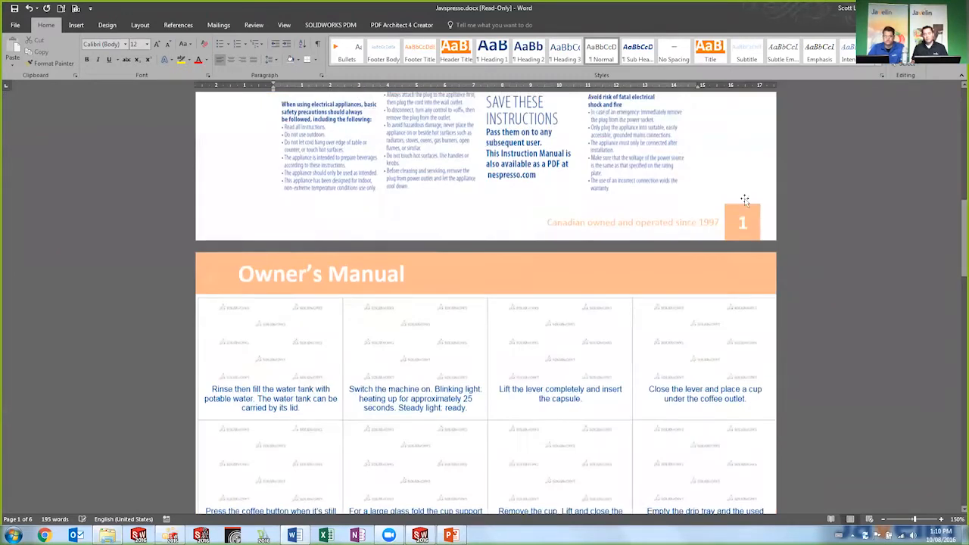
{"action": "scroll", "coordinate": [745, 199], "scroll_direction": "down", "scroll_amount": 3}
{"action": "scroll", "coordinate": [744, 199], "scroll_direction": "down", "scroll_amount": 4}
{"action": "scroll", "coordinate": [745, 199], "scroll_direction": "down", "scroll_amount": 3}
{"action": "scroll", "coordinate": [682, 341], "scroll_direction": "down", "scroll_amount": 3}
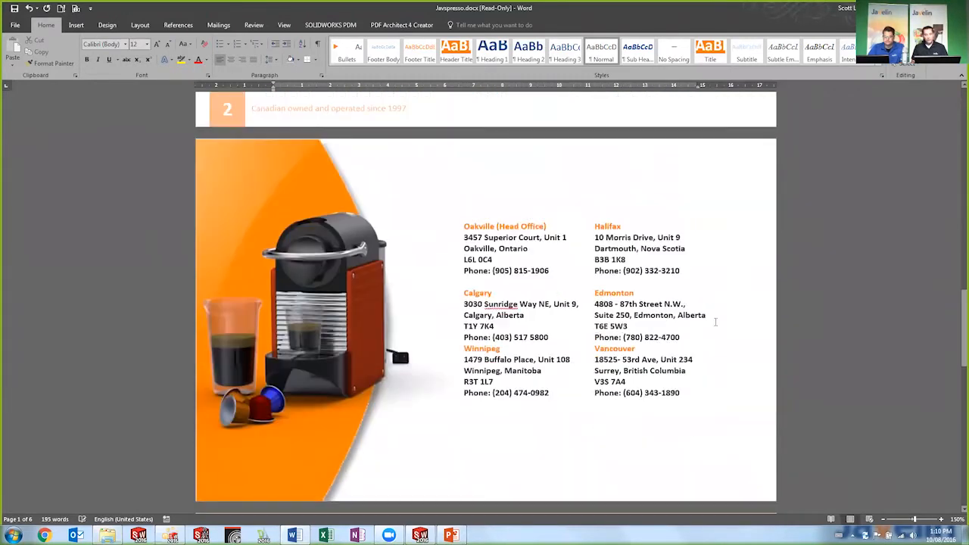
{"action": "scroll", "coordinate": [616, 444], "scroll_direction": "up", "scroll_amount": 2}
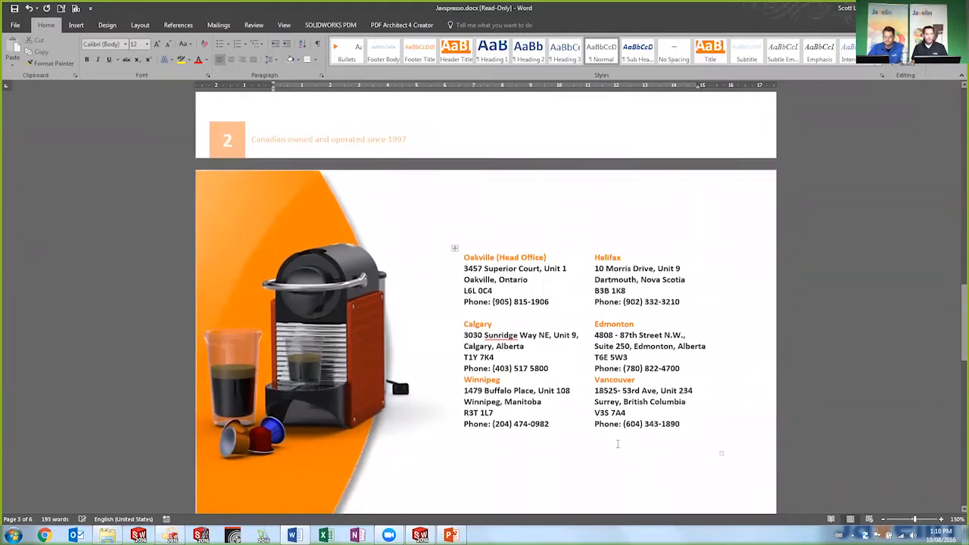
{"action": "scroll", "coordinate": [616, 444], "scroll_direction": "up", "scroll_amount": 3}
{"action": "scroll", "coordinate": [616, 444], "scroll_direction": "up", "scroll_amount": 3}
{"action": "scroll", "coordinate": [613, 437], "scroll_direction": "up", "scroll_amount": 3}
{"action": "scroll", "coordinate": [612, 437], "scroll_direction": "up", "scroll_amount": 2}
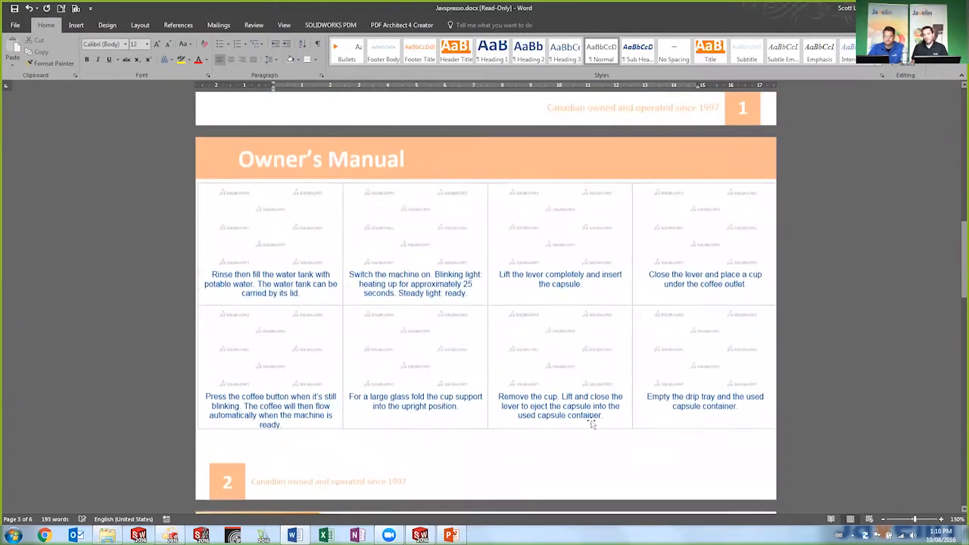
{"action": "scroll", "coordinate": [613, 436], "scroll_direction": "up", "scroll_amount": 1}
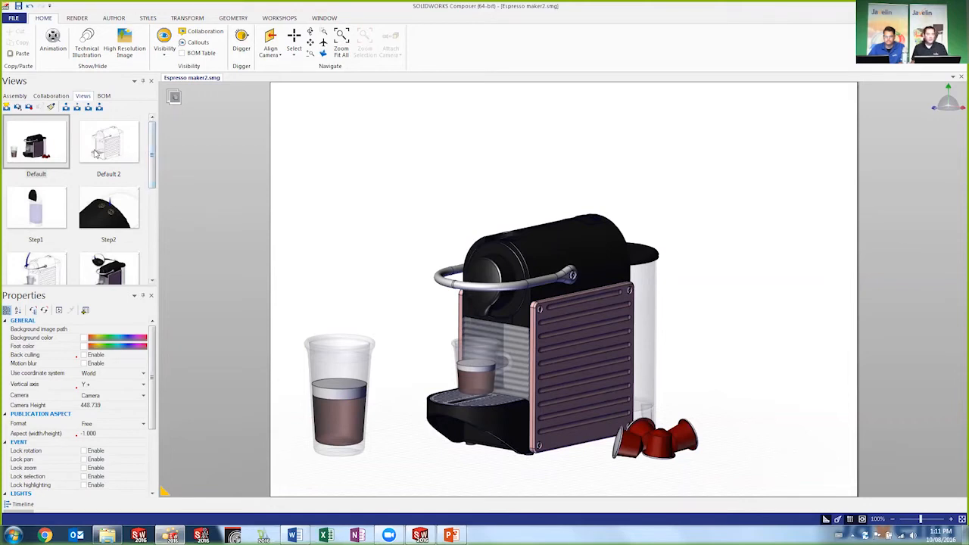
Step: Switch to the Default 2 line-drawing view and temporarily hide the cylinder covering the inner part
{"action": "left_click", "coordinate": [114, 141]}
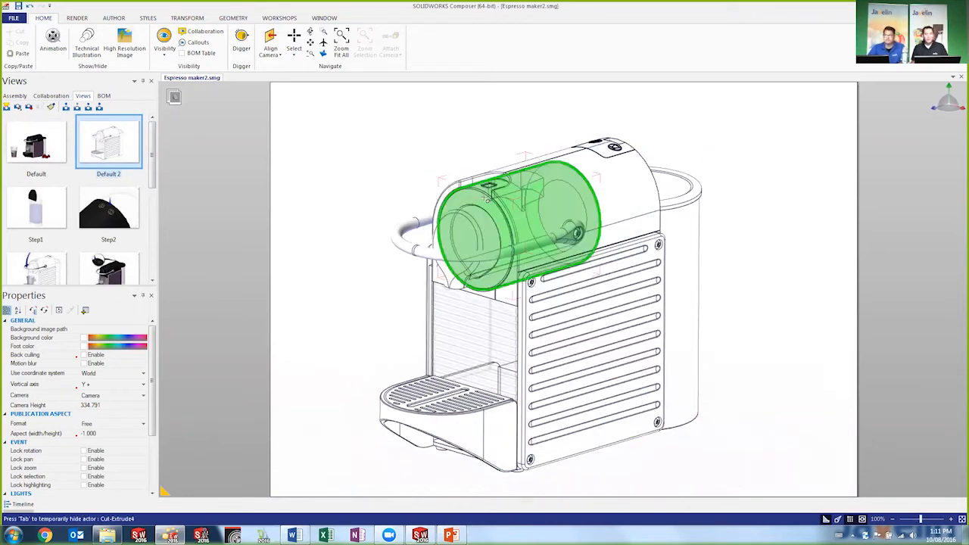
{"action": "left_click", "coordinate": [486, 197]}
{"action": "key", "text": "Tab"}
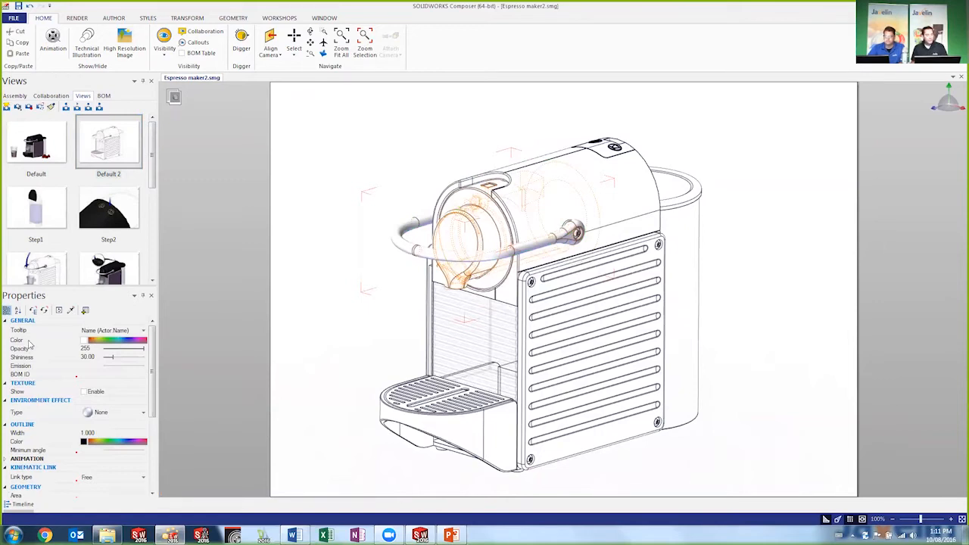
Step: Reapply the last Color, Opacity, Shininess and Emission change to darken the inner brew chamber
{"action": "left_click", "coordinate": [29, 340]}
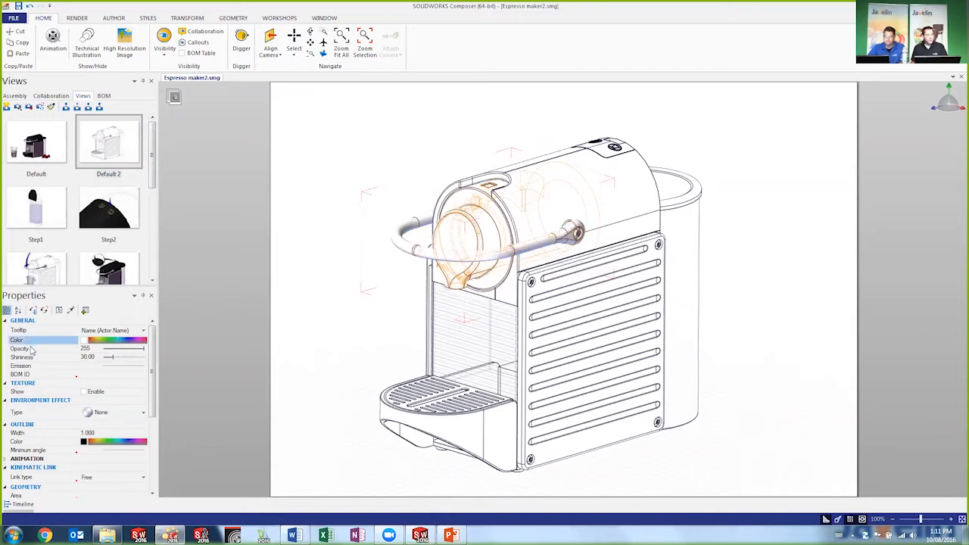
{"action": "left_click_drag", "start_coordinate": [30, 348], "coordinate": [33, 358]}
{"action": "left_click", "coordinate": [33, 366], "text": "shift"}
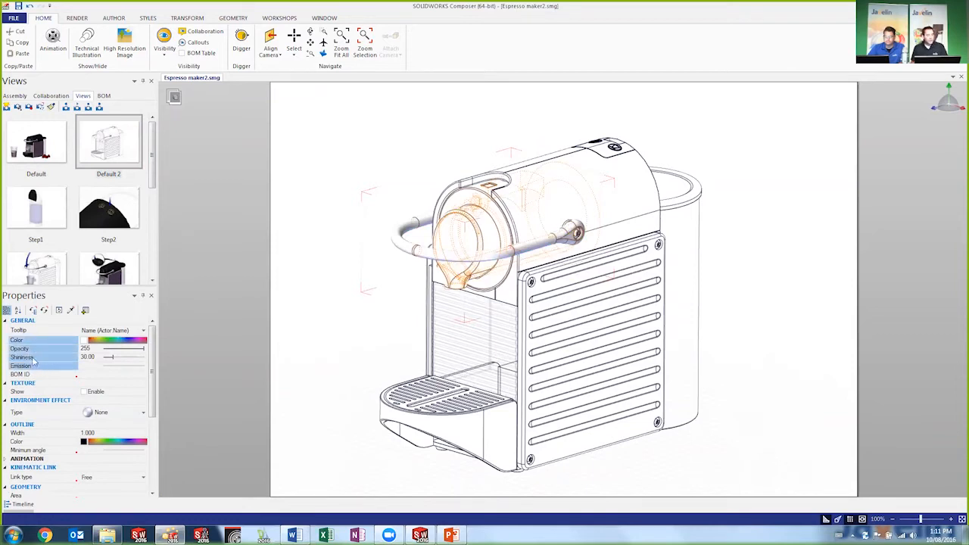
{"action": "left_click", "coordinate": [44, 312]}
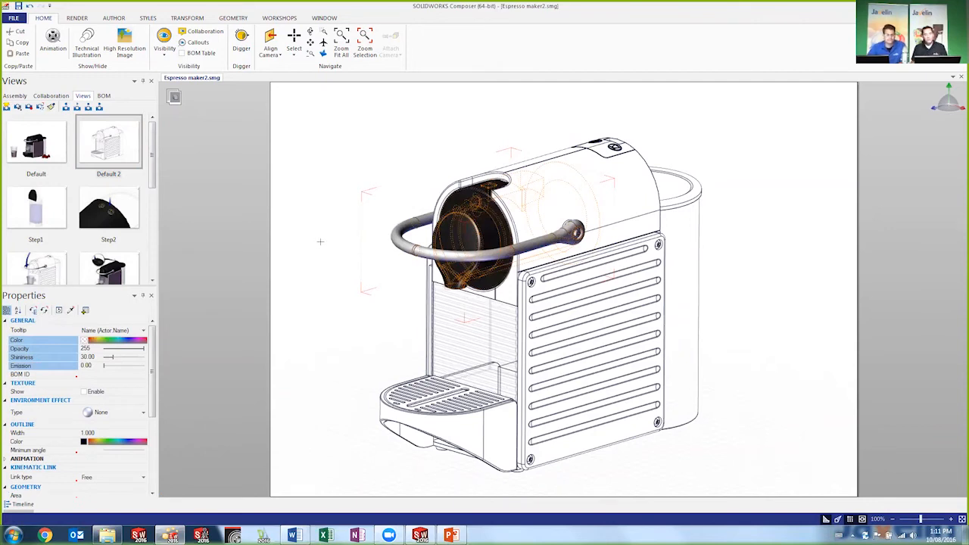
{"action": "left_click", "coordinate": [321, 271]}
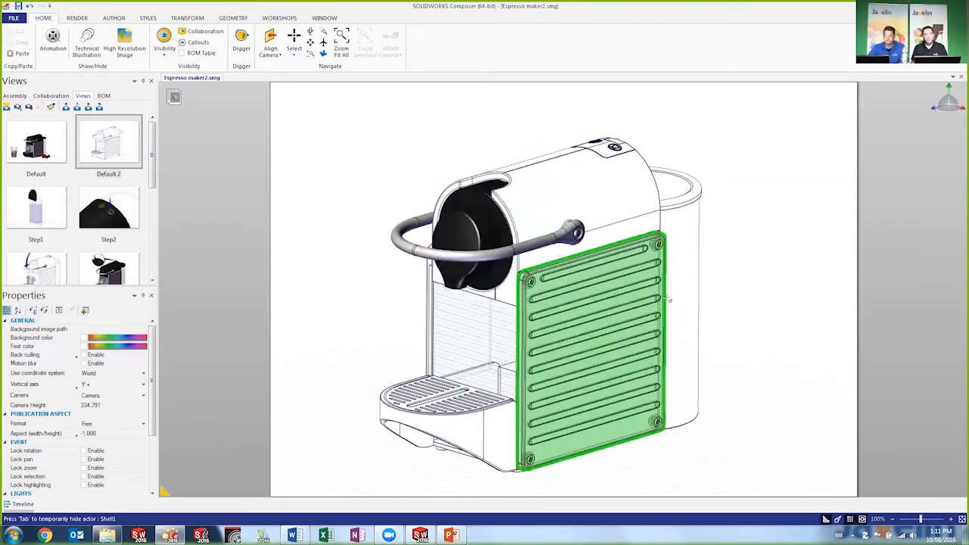
{"action": "left_click", "coordinate": [558, 239]}
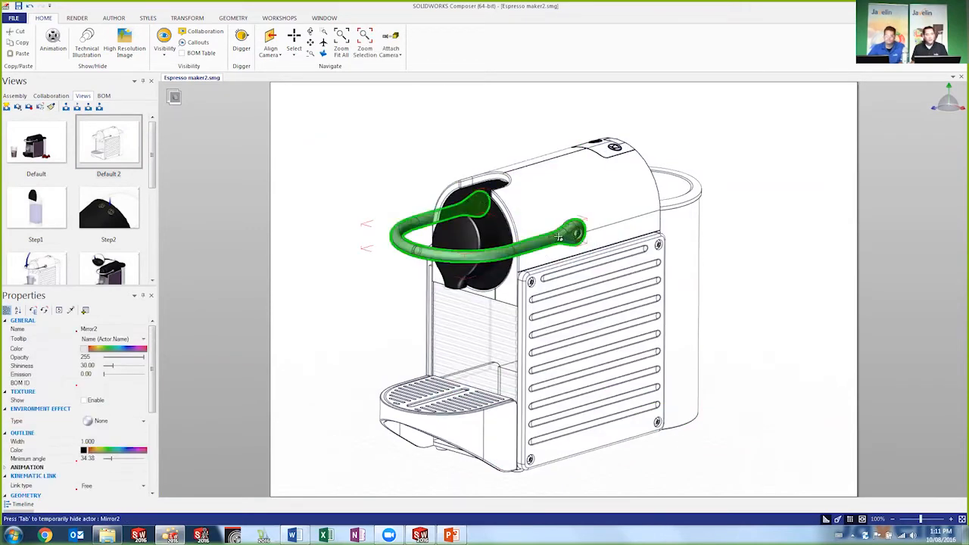
Step: Rotate the lever about its pivot up to its raised position
{"action": "left_click", "coordinate": [187, 18]}
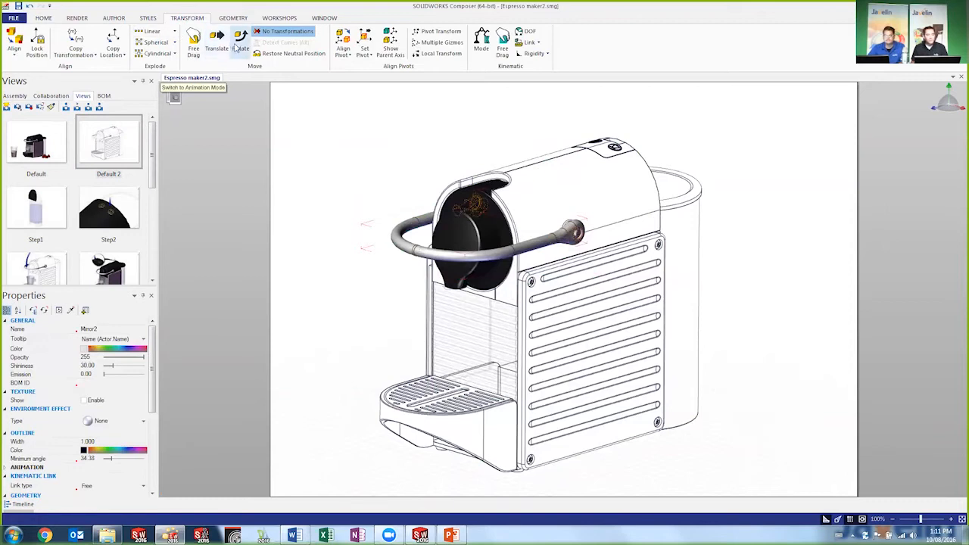
{"action": "left_click", "coordinate": [241, 43]}
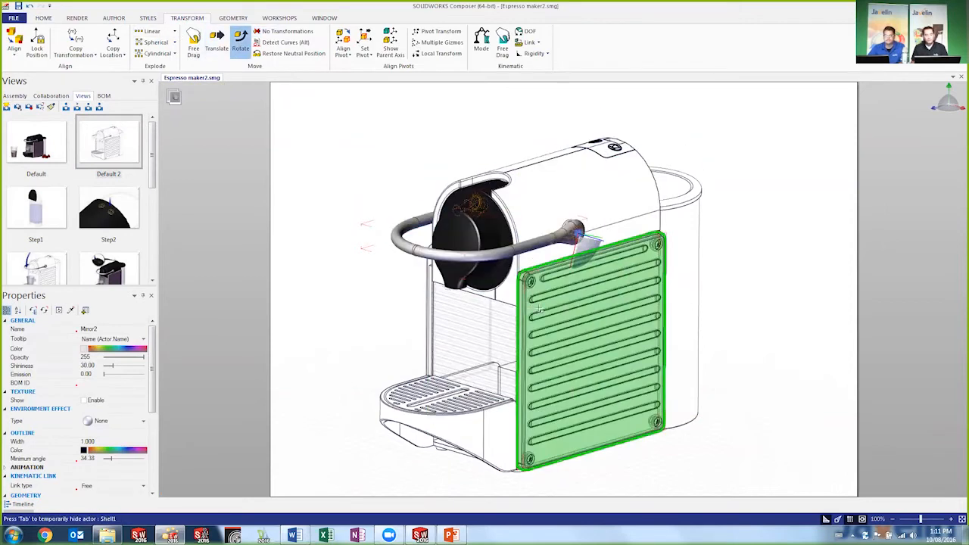
{"action": "left_click_drag", "start_coordinate": [591, 256], "coordinate": [583, 227]}
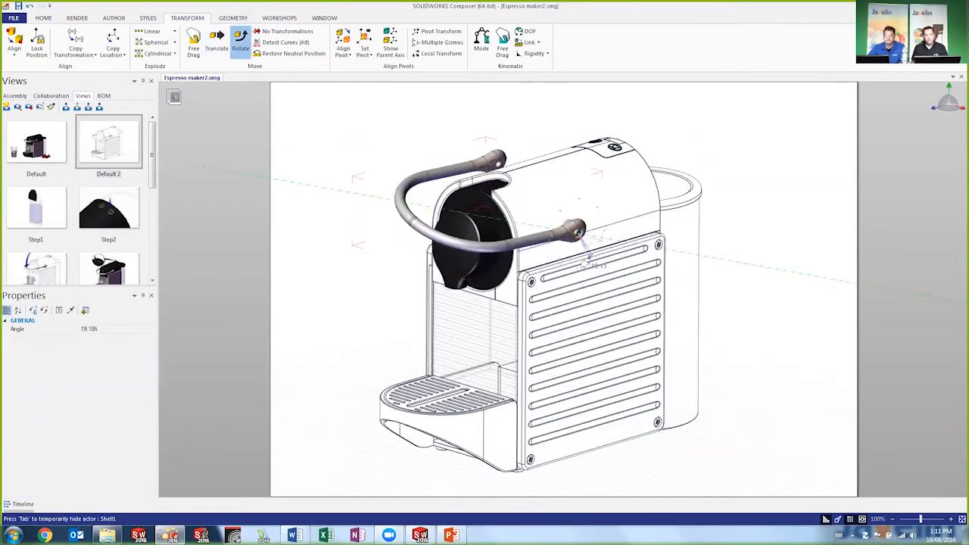
{"action": "left_click", "coordinate": [591, 264]}
{"action": "left_click", "coordinate": [575, 228]}
{"action": "middle_click_drag", "start_coordinate": [674, 271], "coordinate": [541, 237]}
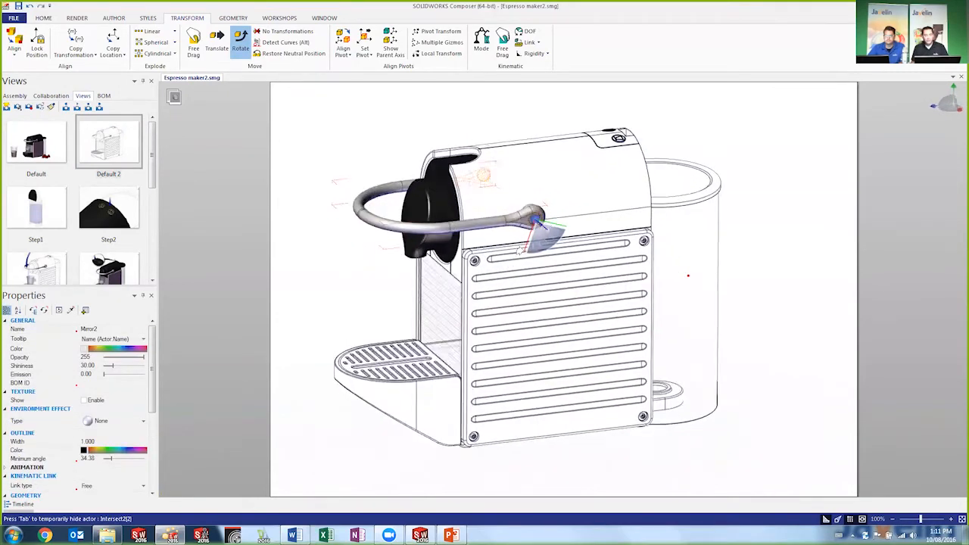
{"action": "left_click_drag", "start_coordinate": [541, 236], "coordinate": [478, 243]}
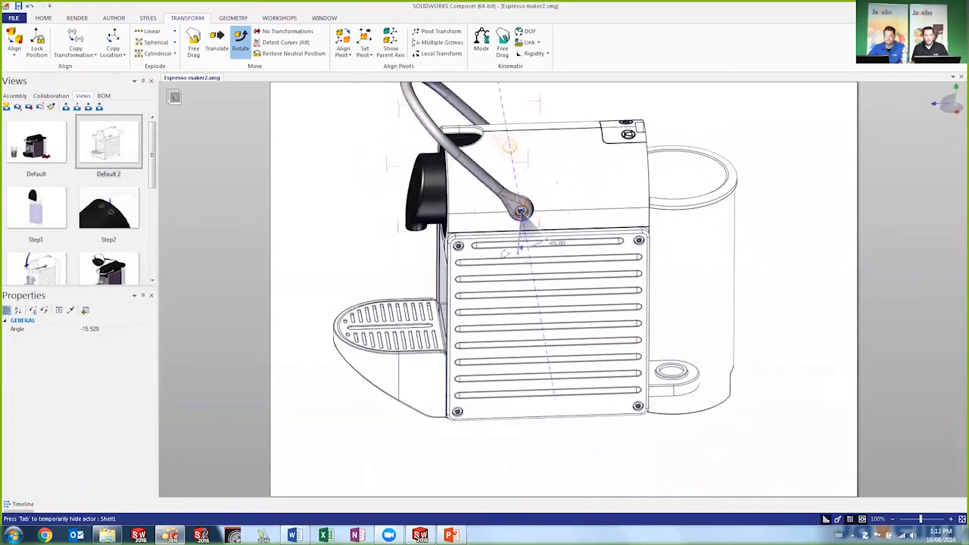
{"action": "left_click", "coordinate": [354, 224]}
{"action": "middle_click_drag", "start_coordinate": [380, 213], "coordinate": [469, 247]}
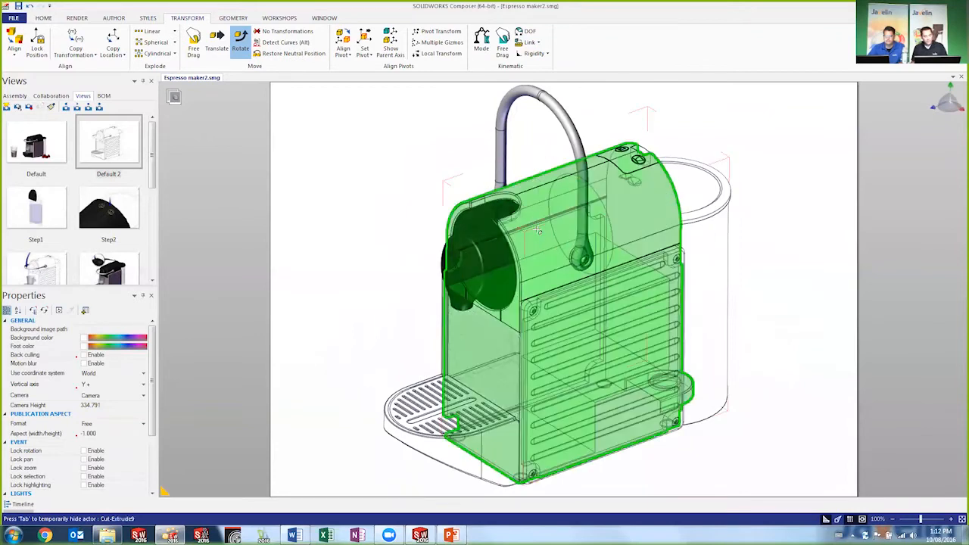
Step: Translate the black brew head outward from the front of the machine
{"action": "left_click", "coordinate": [535, 207]}
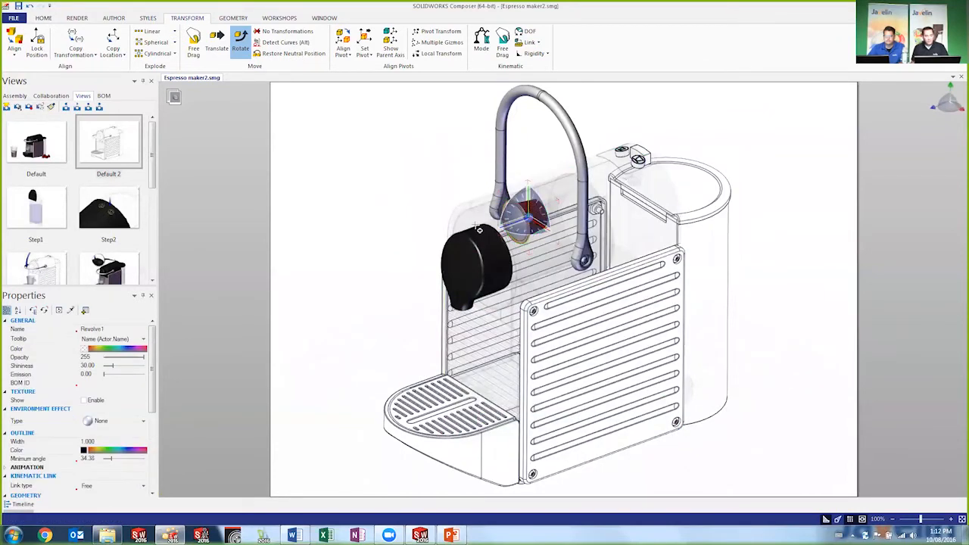
{"action": "left_click", "coordinate": [476, 257]}
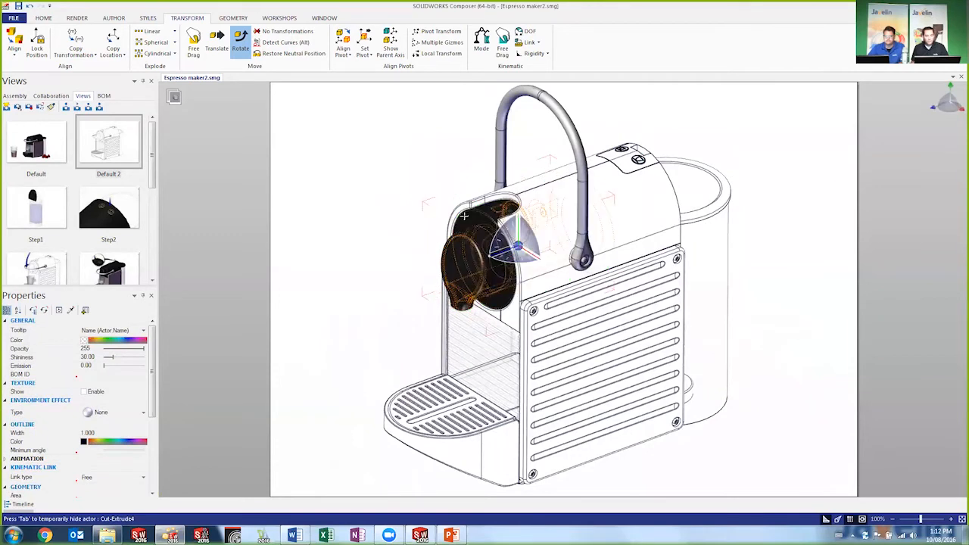
{"action": "left_click", "coordinate": [216, 41]}
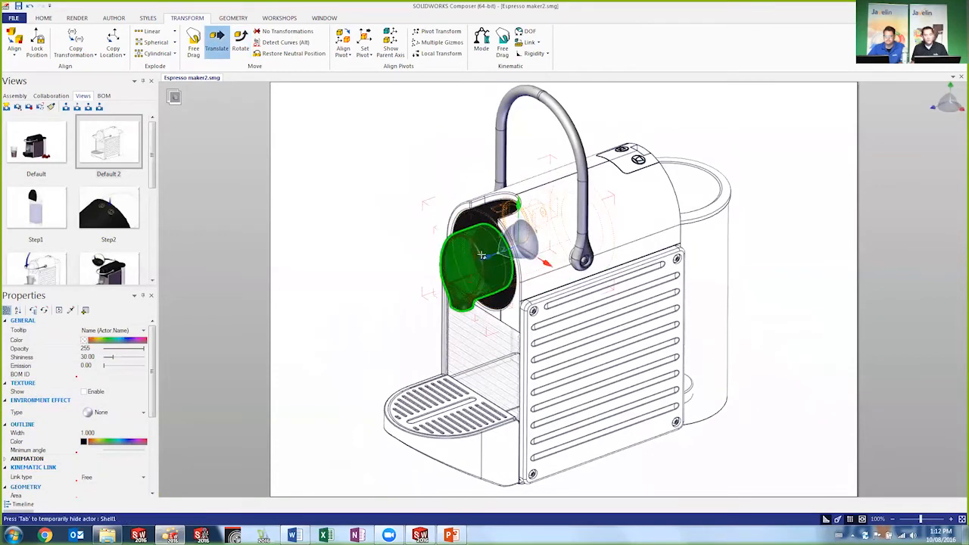
{"action": "left_click_drag", "start_coordinate": [482, 255], "coordinate": [435, 270]}
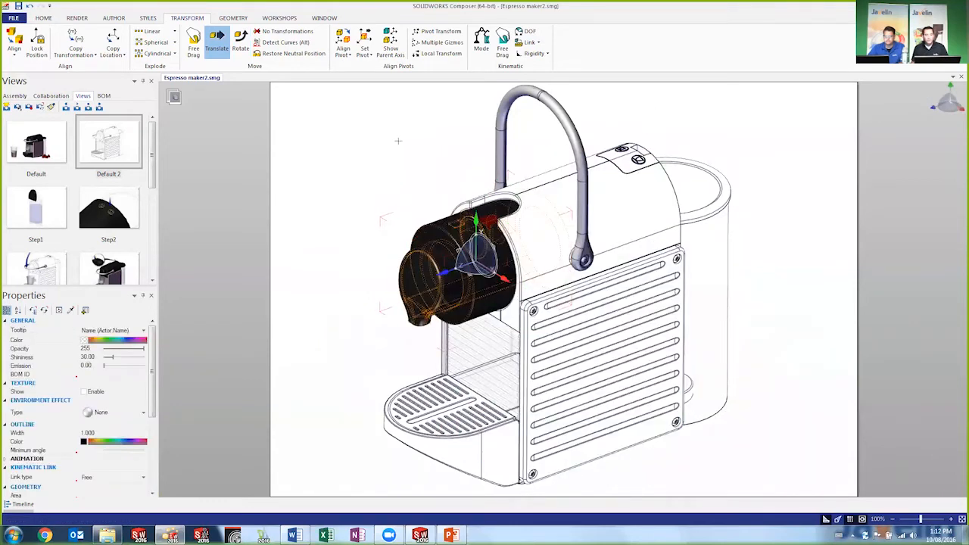
Step: Lift the coffee capsule straight up so it floats above the brew head
{"action": "left_click", "coordinate": [400, 151]}
{"action": "left_click", "coordinate": [492, 204]}
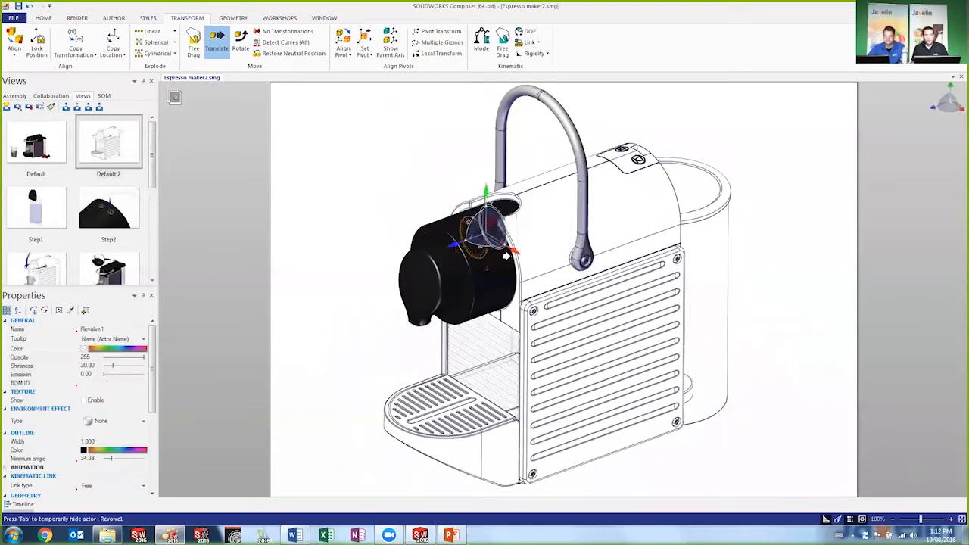
{"action": "left_click_drag", "start_coordinate": [484, 189], "coordinate": [467, 123]}
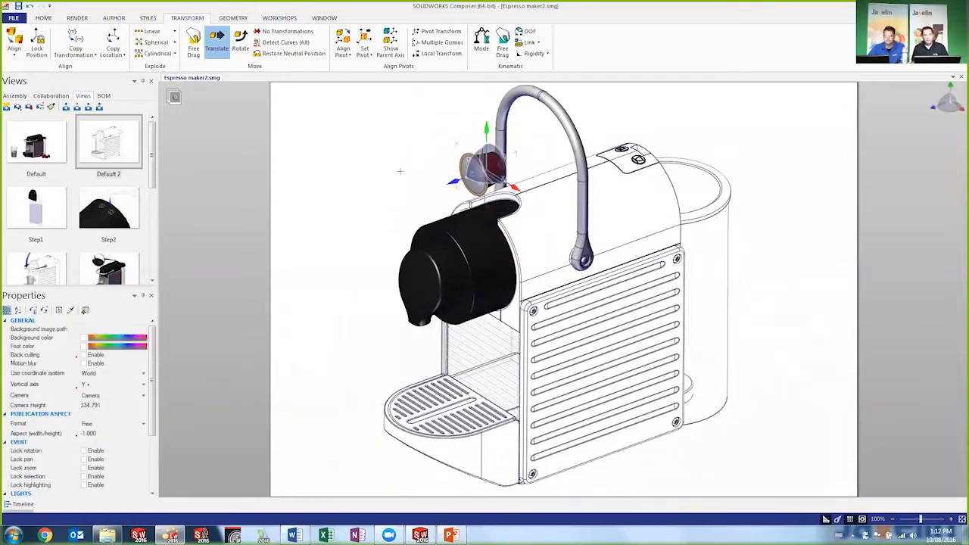
{"action": "left_click", "coordinate": [409, 212]}
{"action": "middle_click_drag", "start_coordinate": [409, 212], "coordinate": [415, 233]}
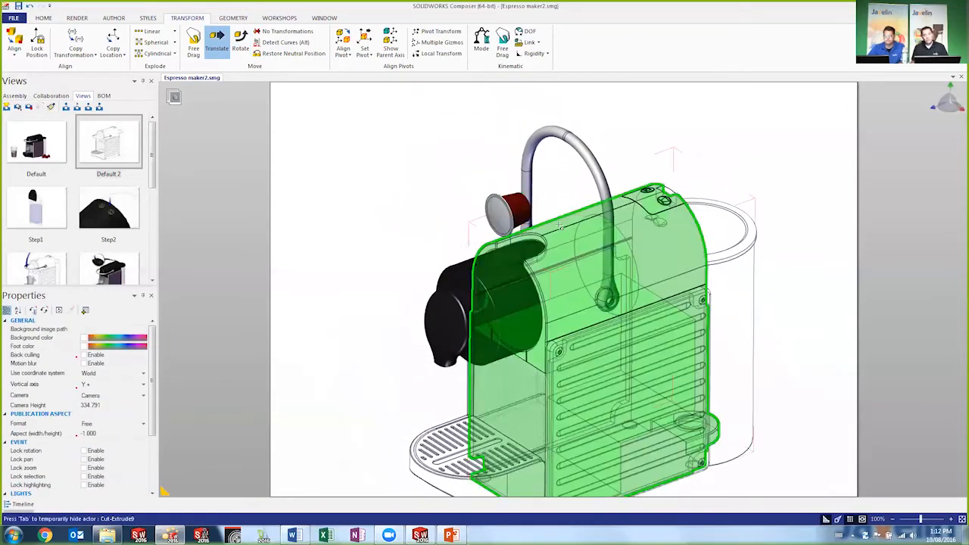
Step: Place a Circular Arrow markup on the brew head
{"action": "left_click", "coordinate": [114, 17]}
{"action": "left_click", "coordinate": [113, 43]}
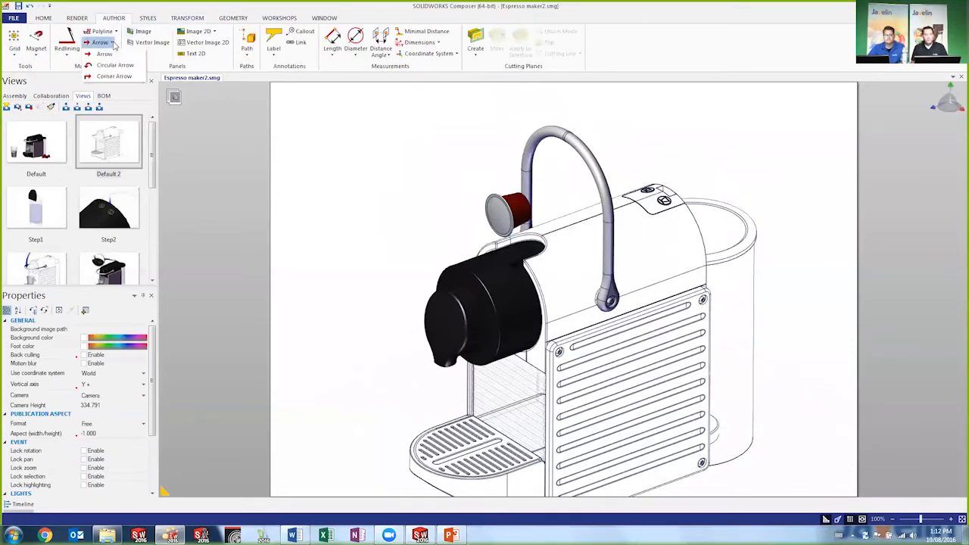
{"action": "left_click", "coordinate": [114, 65]}
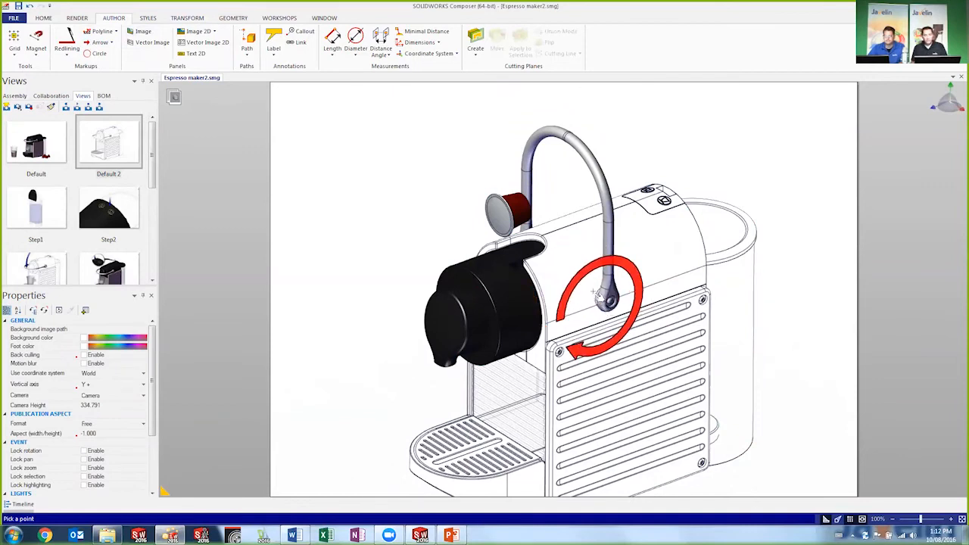
{"action": "left_click", "coordinate": [551, 267]}
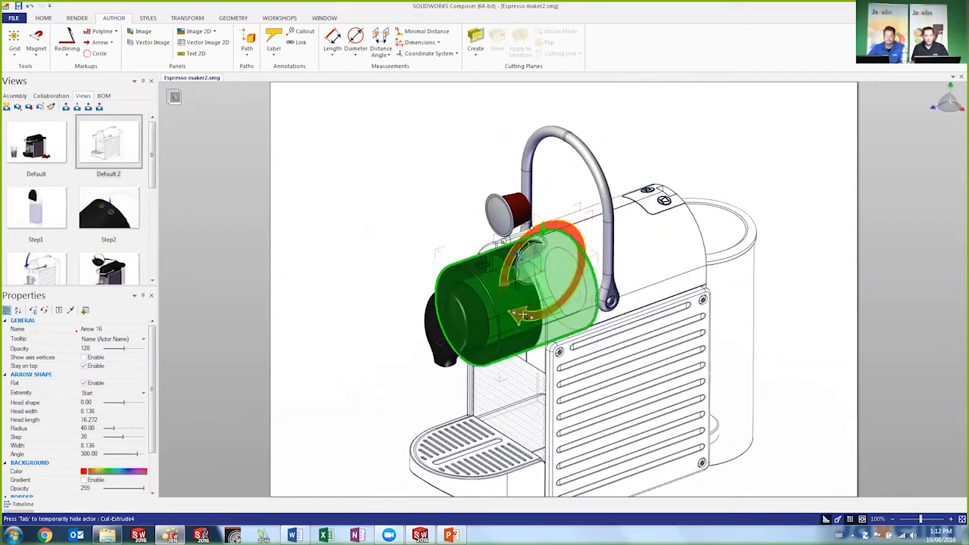
{"action": "left_click", "coordinate": [523, 315]}
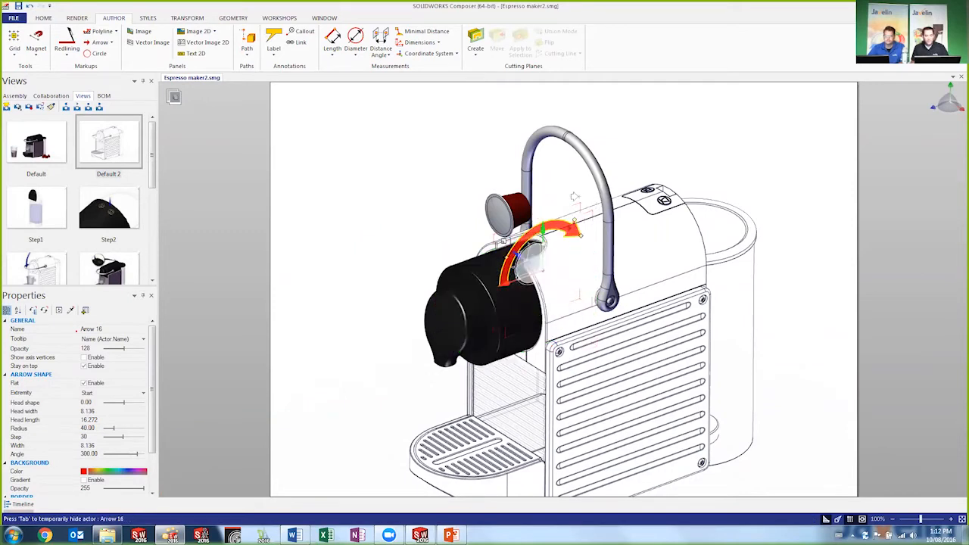
Step: Reshape the arrow's sweep so it arcs from the brew head up toward the raised lever
{"action": "mouse_move", "coordinate": [570, 197]}
{"action": "left_mouse_down"}
{"action": "mouse_move", "coordinate": [542, 200]}
{"action": "mouse_move", "coordinate": [544, 227]}
{"action": "mouse_move", "coordinate": [433, 222]}
{"action": "mouse_move", "coordinate": [447, 220]}
{"action": "left_mouse_up"}
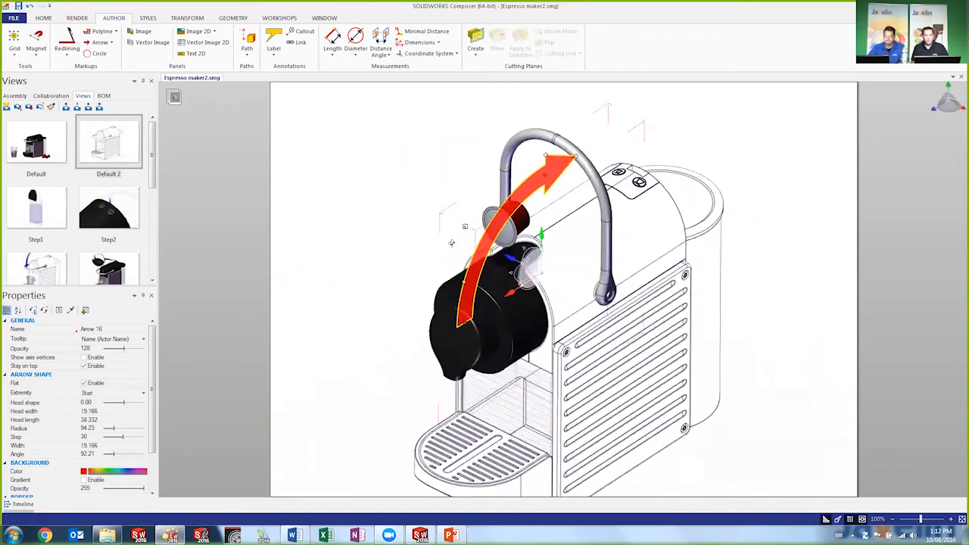
{"action": "middle_click_drag", "start_coordinate": [530, 302], "coordinate": [501, 274]}
{"action": "left_click_drag", "start_coordinate": [501, 274], "coordinate": [513, 303]}
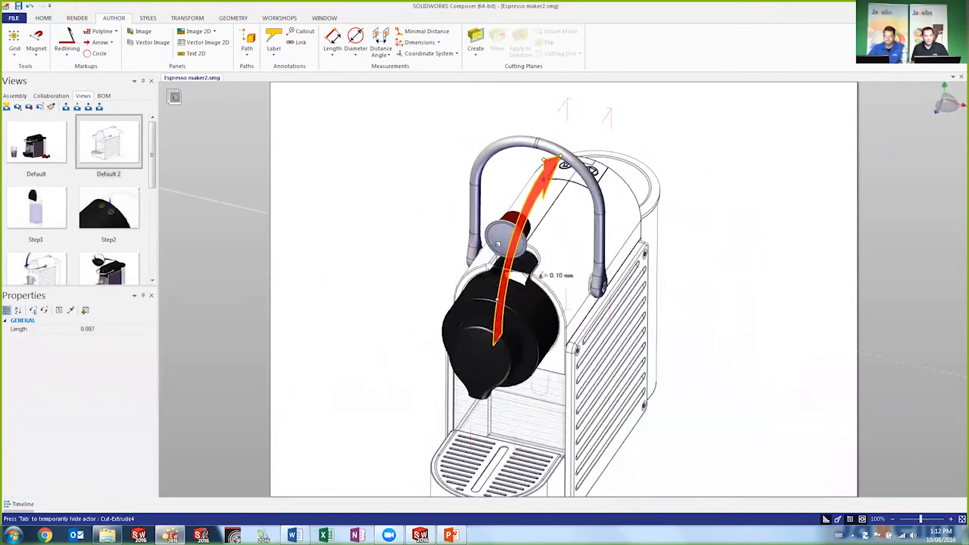
{"action": "middle_click_drag", "start_coordinate": [512, 303], "coordinate": [552, 299]}
{"action": "scroll", "coordinate": [567, 233], "scroll_direction": "up", "scroll_amount": 2}
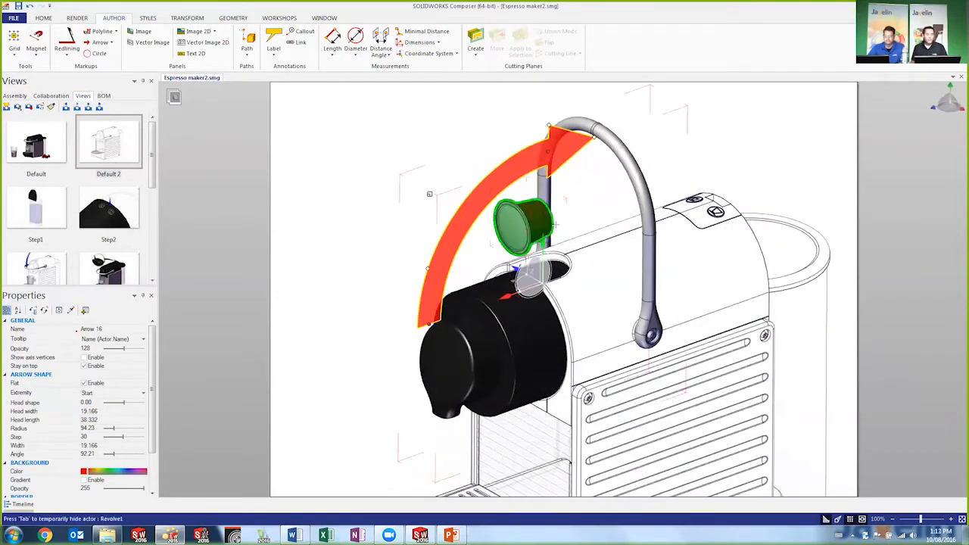
{"action": "middle_click_drag", "start_coordinate": [545, 227], "coordinate": [514, 241]}
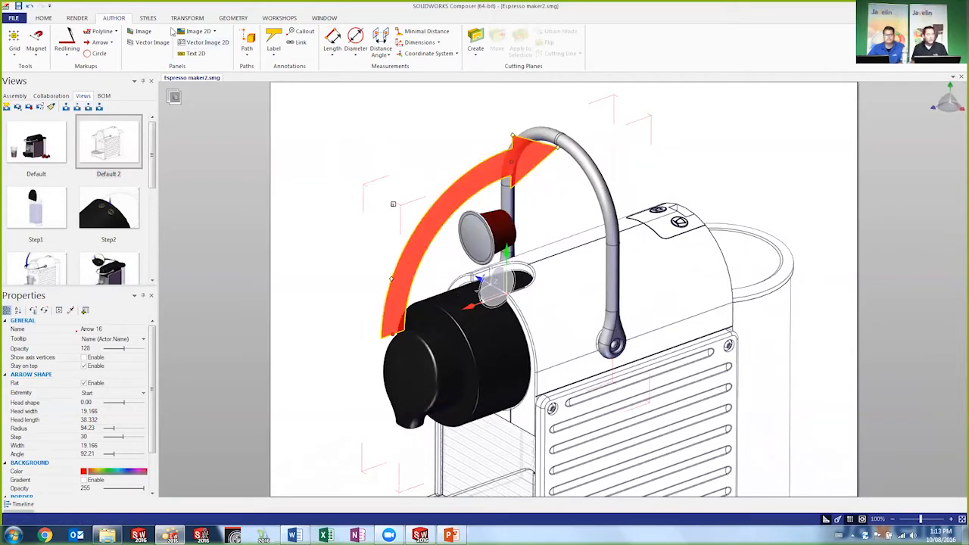
Step: Give the curved capsule arrow the blue gradient style
{"action": "left_click", "coordinate": [148, 18]}
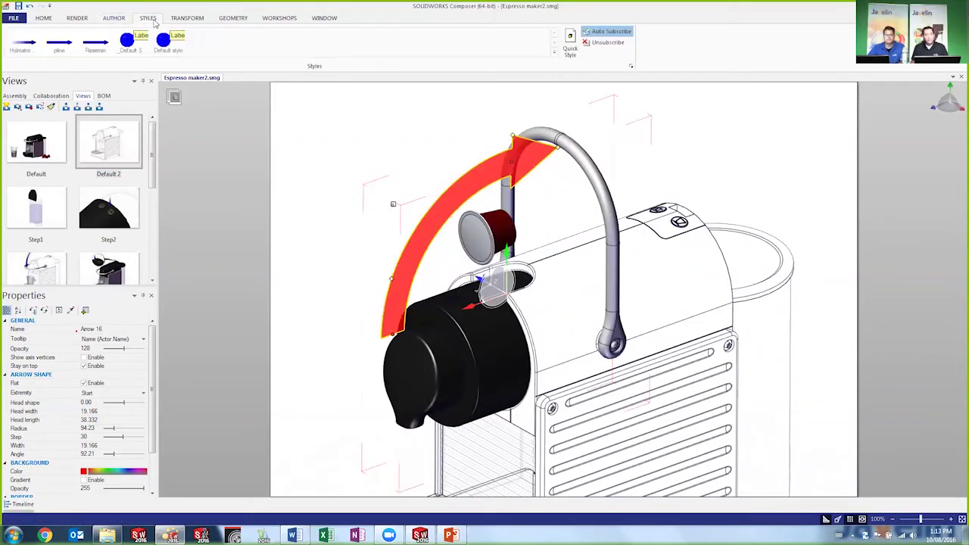
{"action": "left_click", "coordinate": [23, 41]}
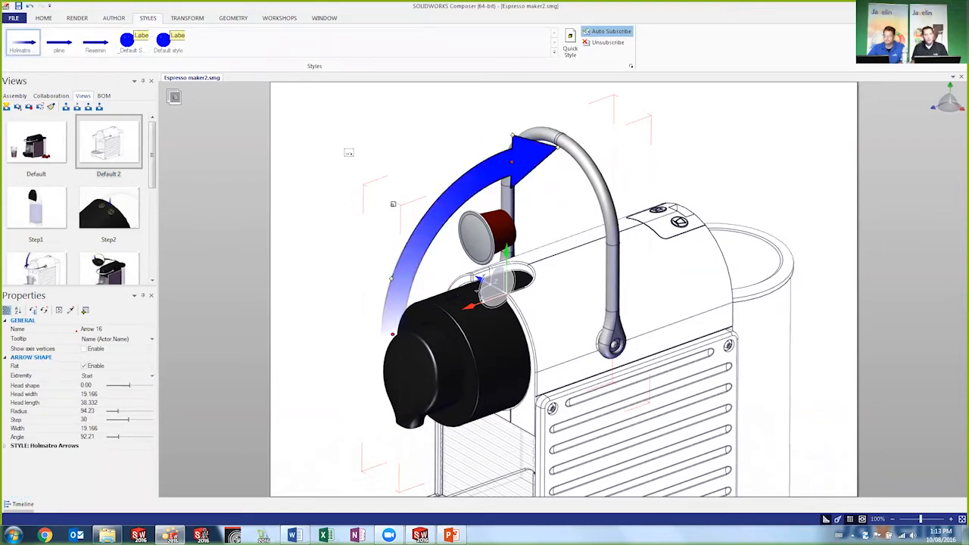
{"action": "left_click", "coordinate": [347, 152]}
{"action": "scroll", "coordinate": [387, 143], "scroll_direction": "up", "scroll_amount": 2}
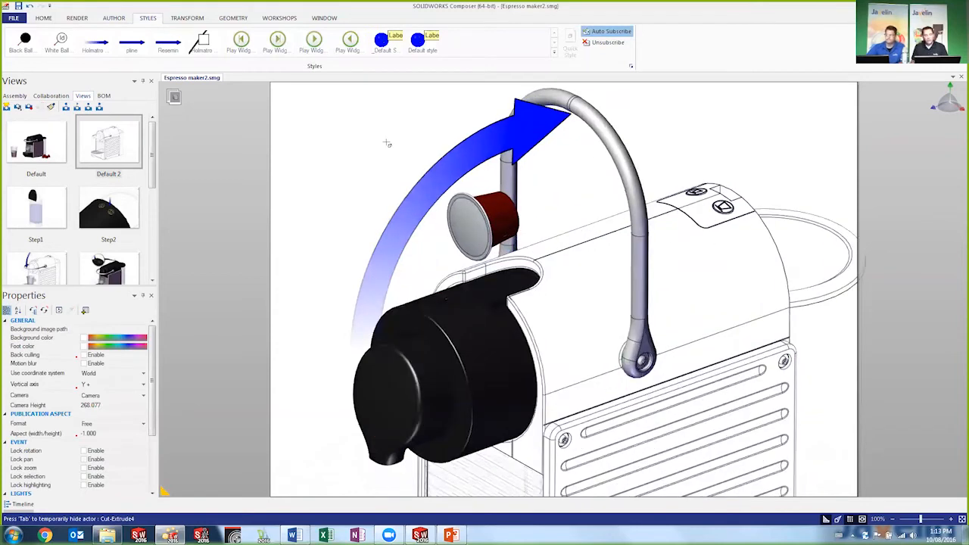
{"action": "scroll", "coordinate": [386, 143], "scroll_direction": "up", "scroll_amount": 4}
{"action": "scroll", "coordinate": [387, 143], "scroll_direction": "up", "scroll_amount": 2}
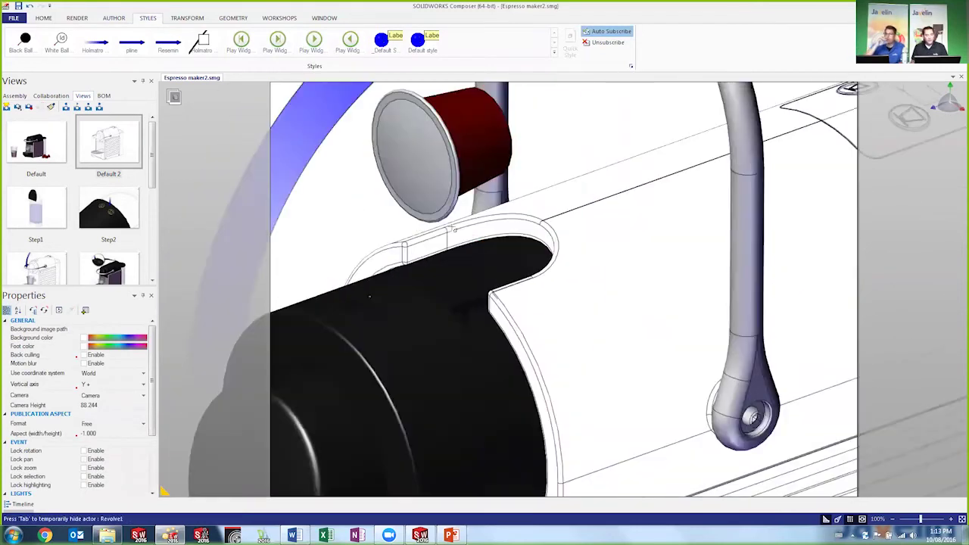
Step: Place a straight downward arrow from the capsule onto the brew head opening
{"action": "left_click", "coordinate": [114, 17]}
{"action": "left_click", "coordinate": [98, 41]}
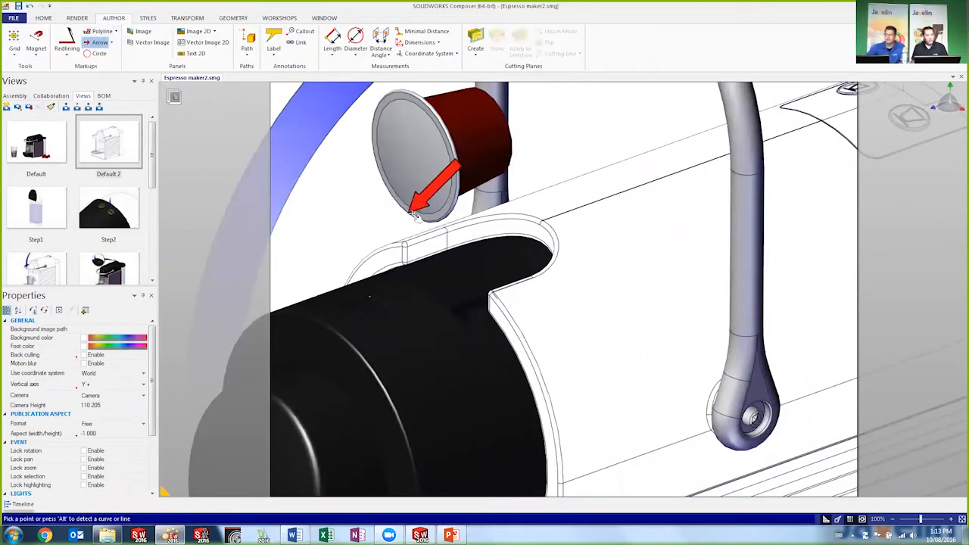
{"action": "left_click", "coordinate": [484, 284]}
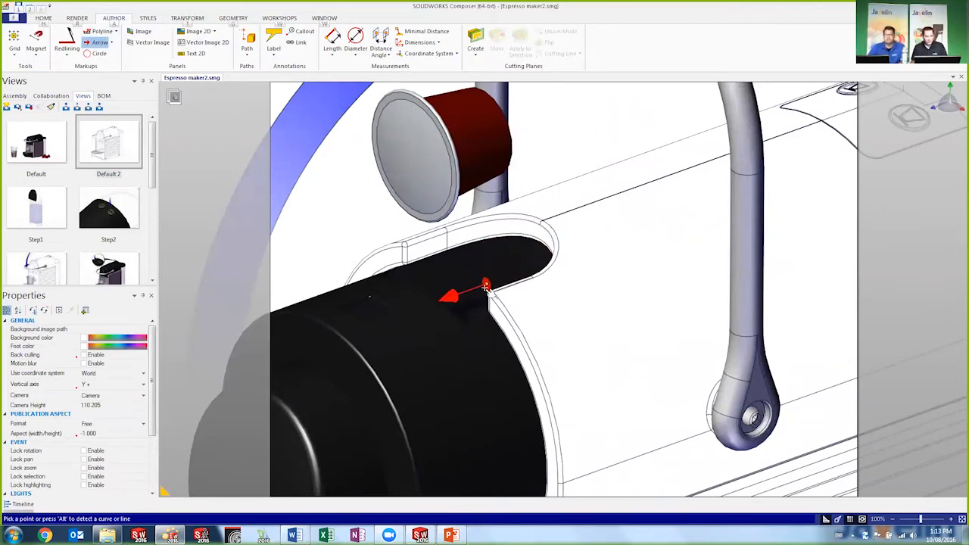
{"action": "left_click", "coordinate": [480, 242]}
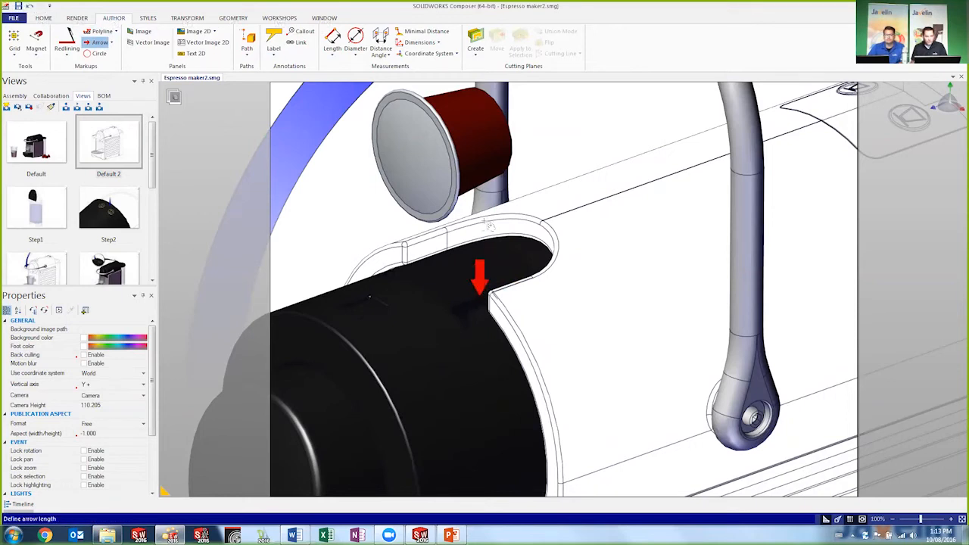
{"action": "left_click", "coordinate": [482, 198]}
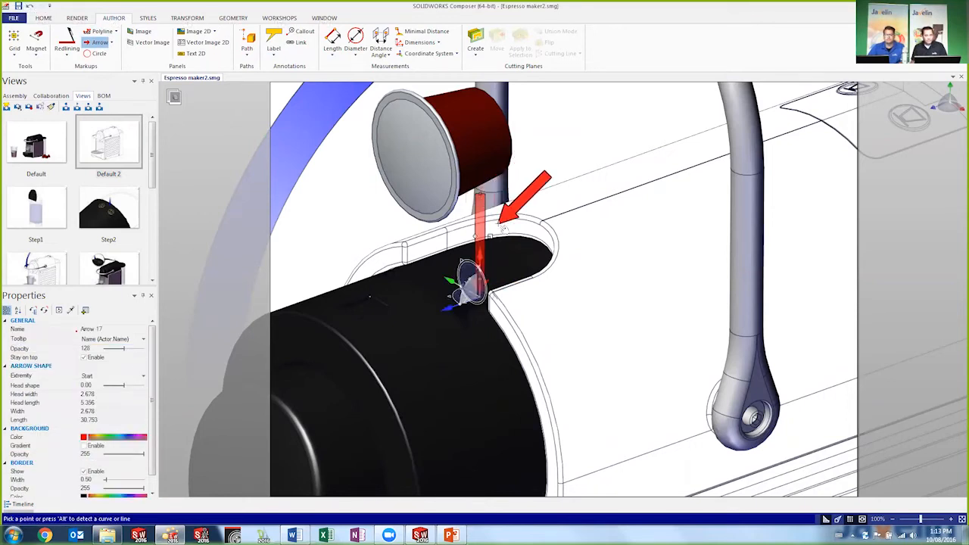
{"action": "key", "text": "Escape"}
{"action": "left_click_drag", "start_coordinate": [451, 291], "coordinate": [438, 314]}
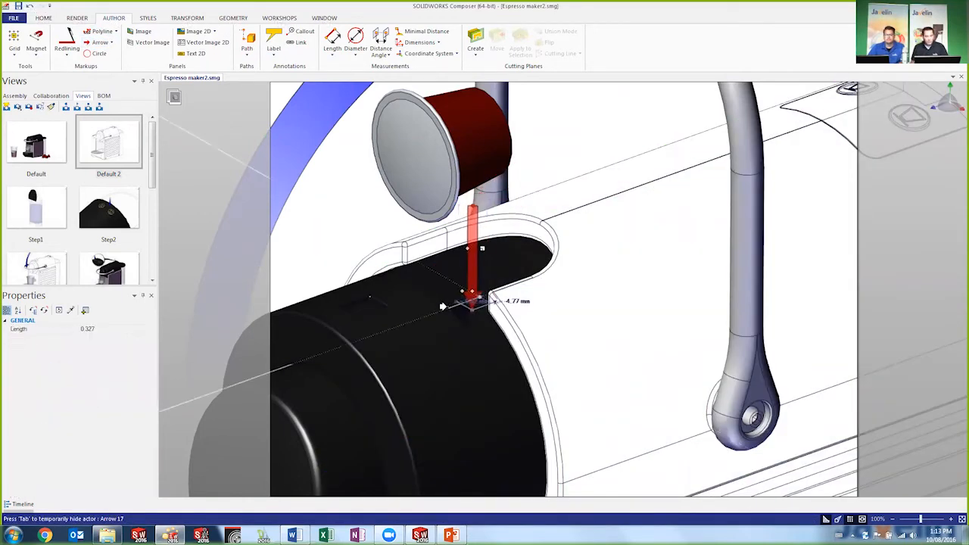
Step: Style the straight arrow with the blue gradient and enlarge its head
{"action": "left_click", "coordinate": [147, 18]}
{"action": "left_click", "coordinate": [20, 41]}
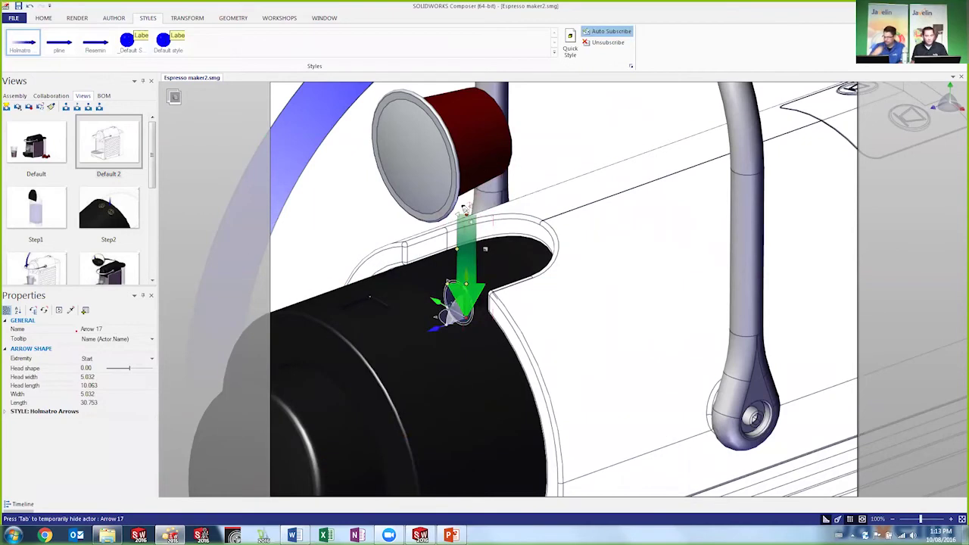
{"action": "left_click_drag", "start_coordinate": [484, 246], "coordinate": [488, 241]}
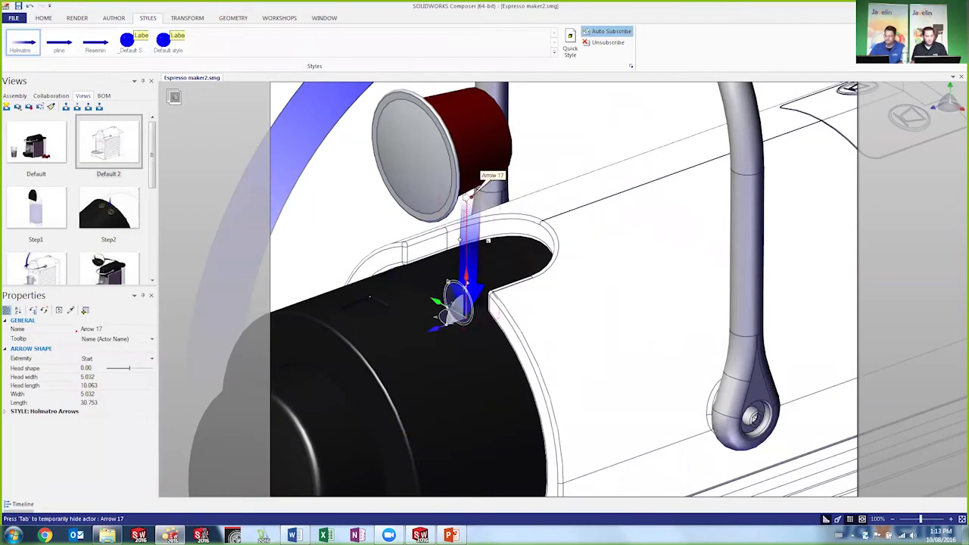
{"action": "left_click", "coordinate": [564, 149]}
{"action": "scroll", "coordinate": [564, 149], "scroll_direction": "down", "scroll_amount": 3}
{"action": "scroll", "coordinate": [545, 265], "scroll_direction": "down", "scroll_amount": 5}
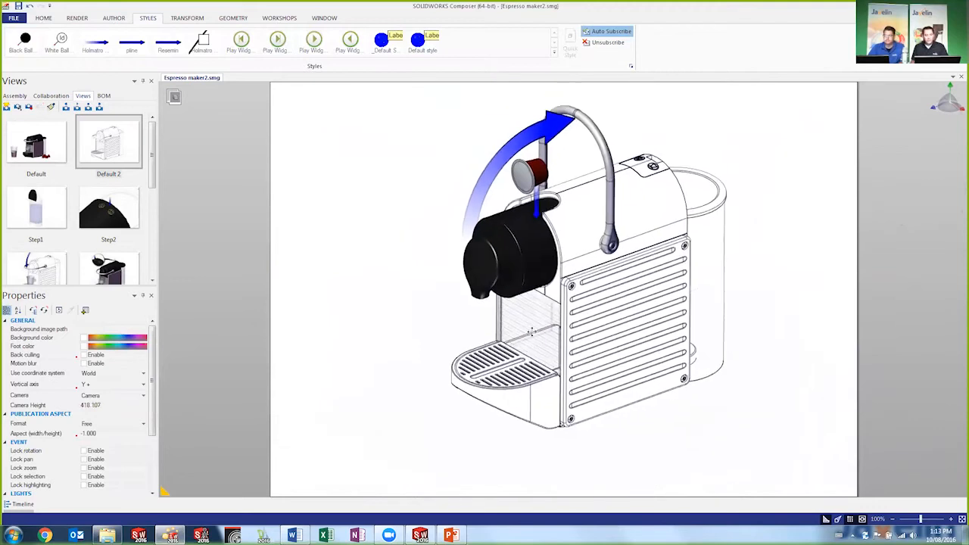
{"action": "scroll", "coordinate": [532, 331], "scroll_direction": "up", "scroll_amount": 2}
{"action": "scroll", "coordinate": [532, 332], "scroll_direction": "up", "scroll_amount": 1}
{"action": "scroll", "coordinate": [533, 322], "scroll_direction": "up", "scroll_amount": 1}
{"action": "scroll", "coordinate": [536, 316], "scroll_direction": "up", "scroll_amount": 2}
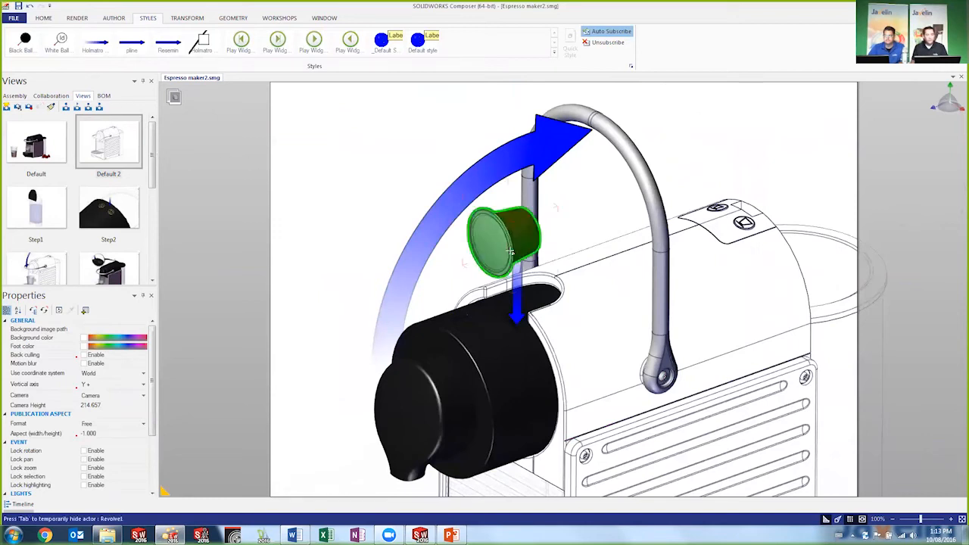
Step: Create a new view of the brew-head close-up named Step3, then return to the Default view
{"action": "left_click", "coordinate": [7, 108]}
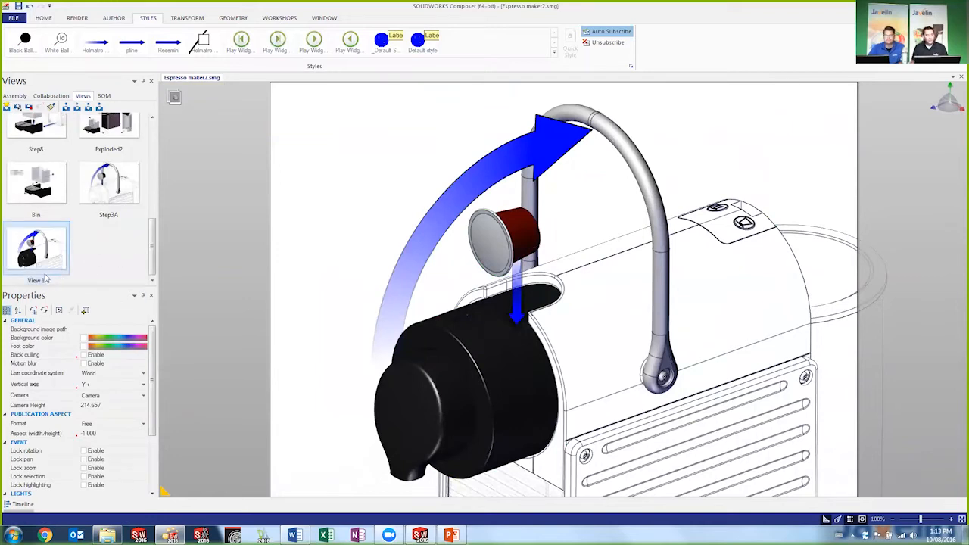
{"action": "left_click", "coordinate": [37, 280]}
{"action": "type", "text": "Step"}
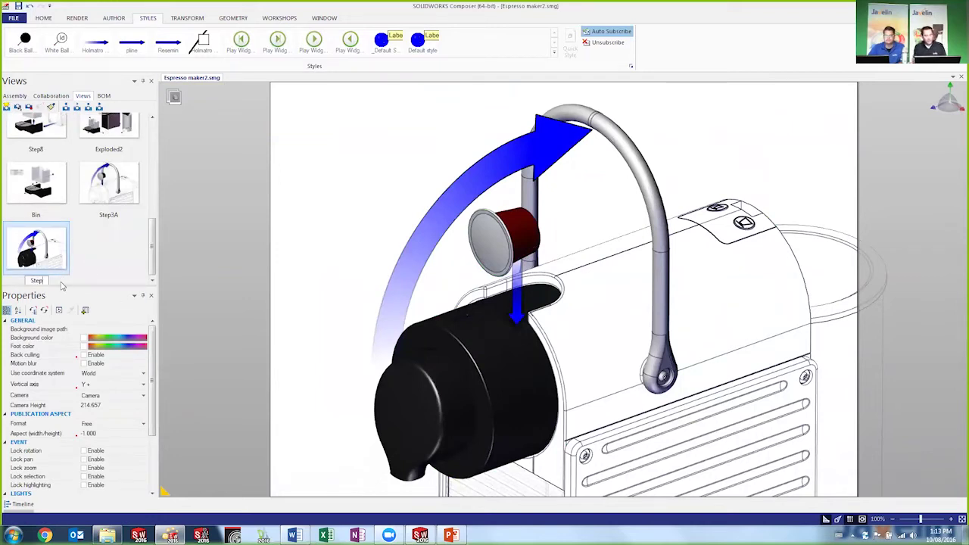
{"action": "type", "text": "3"}
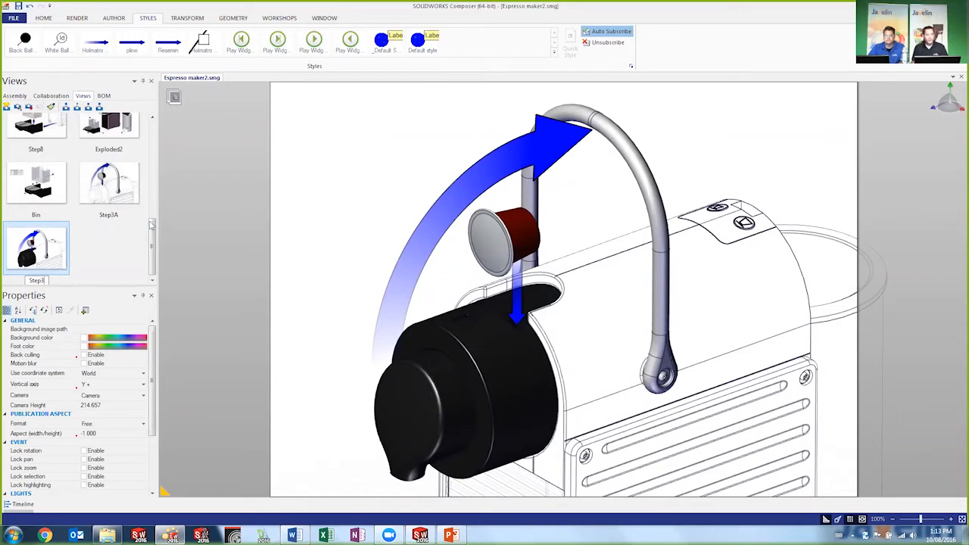
{"action": "left_click_drag", "start_coordinate": [150, 237], "coordinate": [151, 122]}
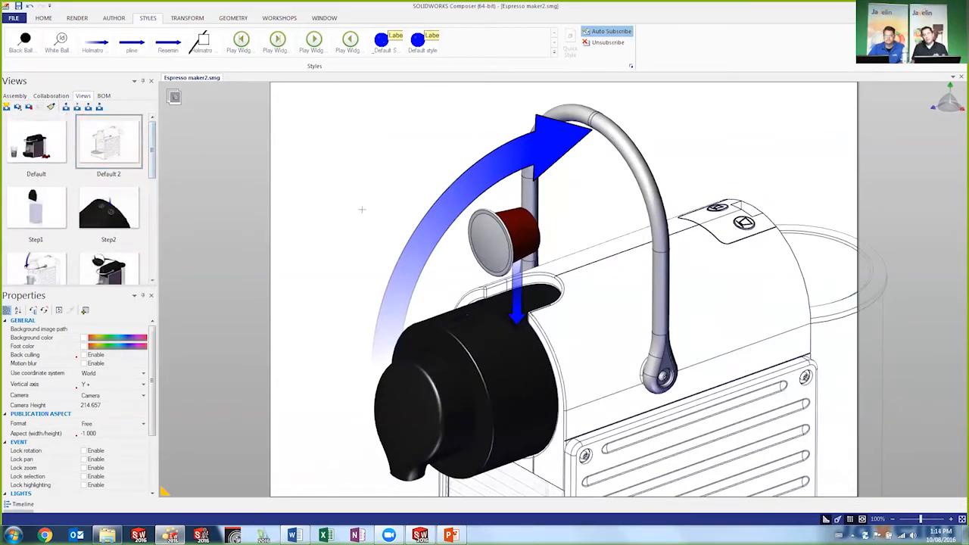
{"action": "double_click", "coordinate": [38, 149]}
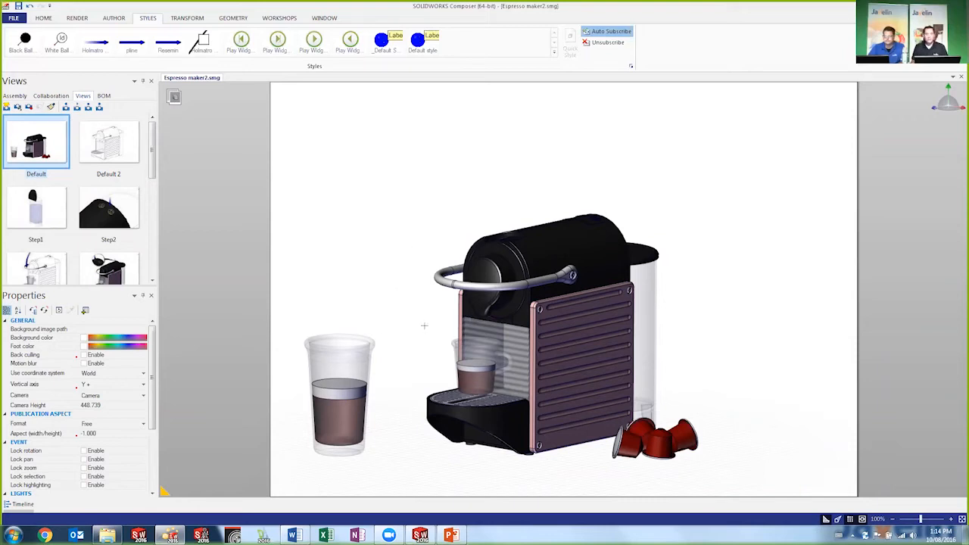
{"action": "scroll", "coordinate": [628, 432], "scroll_direction": "down", "scroll_amount": 3}
{"action": "scroll", "coordinate": [621, 437], "scroll_direction": "down", "scroll_amount": 2}
Step: Hide the capsule pods and the large glass of coffee
{"action": "middle_click_drag", "start_coordinate": [620, 437], "coordinate": [579, 404]}
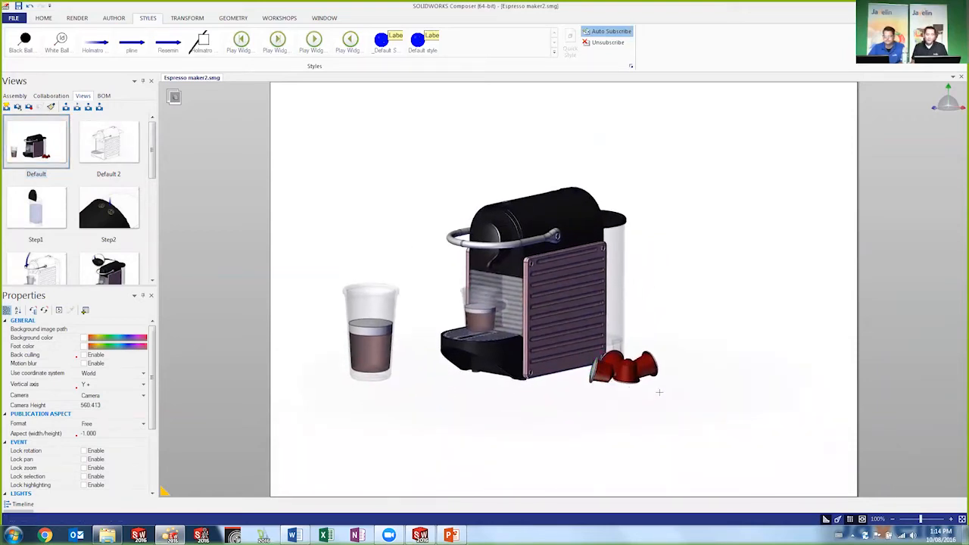
{"action": "left_click", "coordinate": [634, 379]}
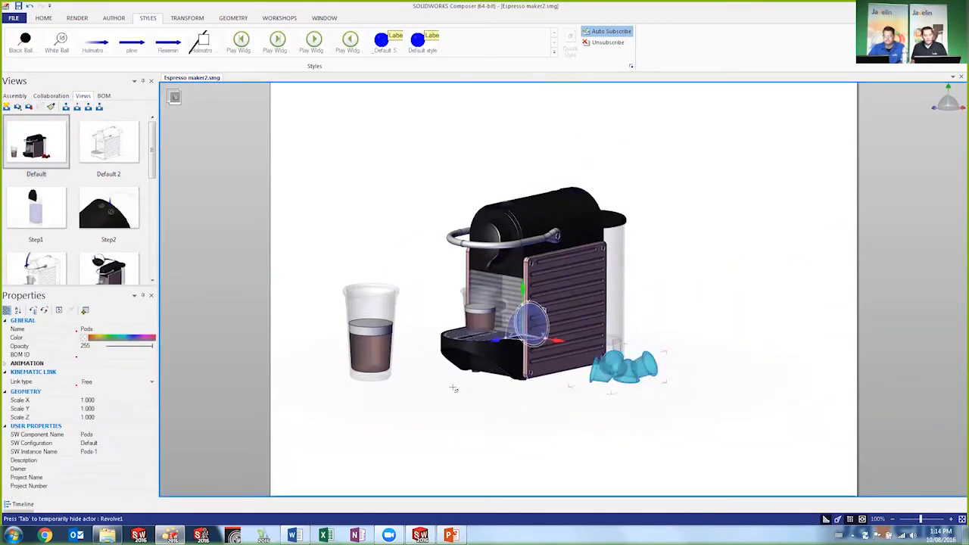
{"action": "left_click", "coordinate": [381, 361]}
{"action": "left_click", "coordinate": [381, 360]}
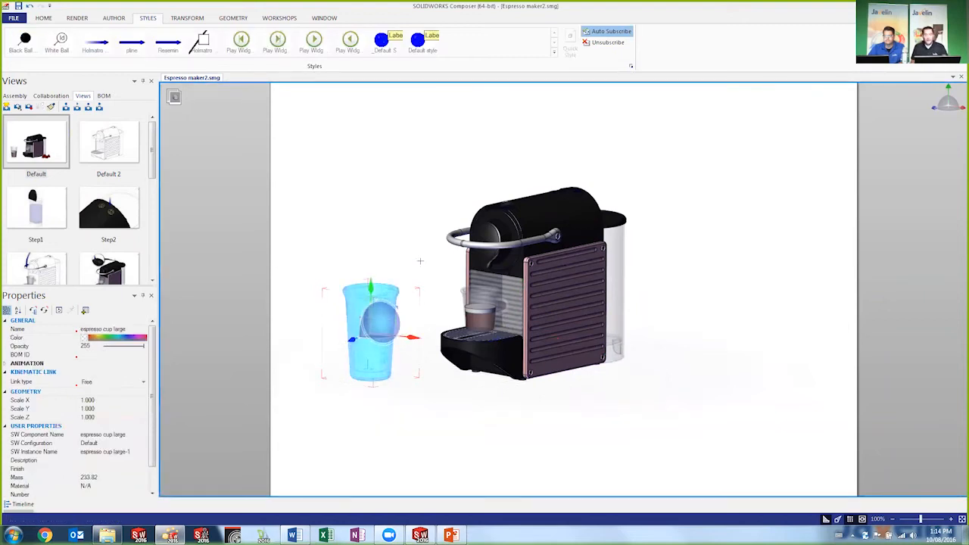
{"action": "key", "text": "h"}
Step: Hide the small espresso cup under the spout, leaving only the machine
{"action": "left_click", "coordinate": [489, 312]}
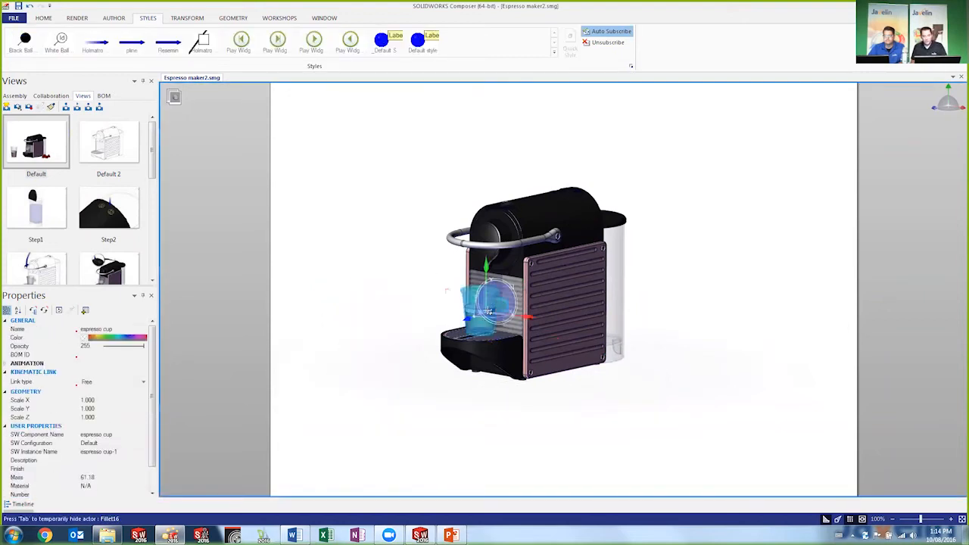
{"action": "key", "text": "Tab"}
{"action": "left_click", "coordinate": [464, 303]}
{"action": "key", "text": "ctrl+z"}
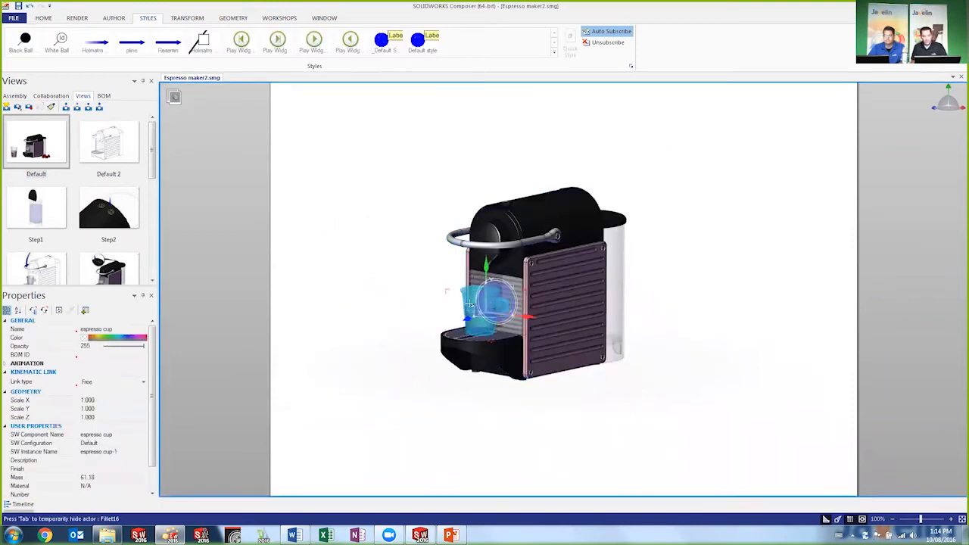
{"action": "left_click", "coordinate": [692, 309]}
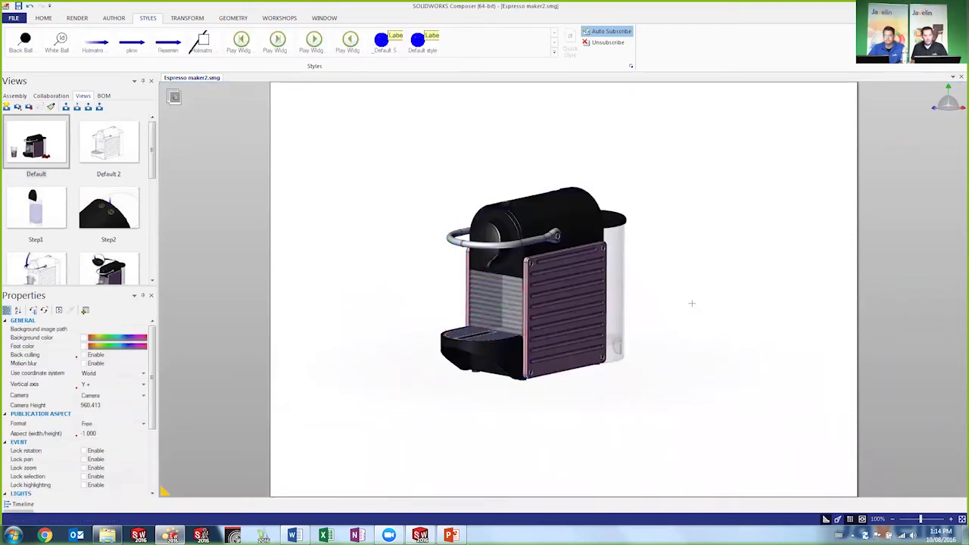
Step: Translate the water tank and its lid along the red axis to the right, clear of the machine
{"action": "left_click", "coordinate": [626, 263]}
{"action": "left_click", "coordinate": [619, 218]}
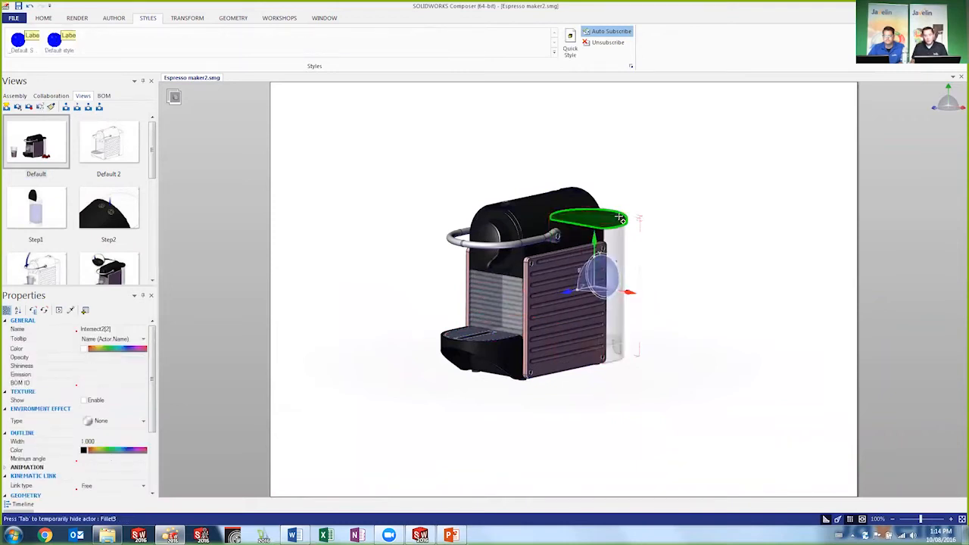
{"action": "left_click", "coordinate": [712, 324]}
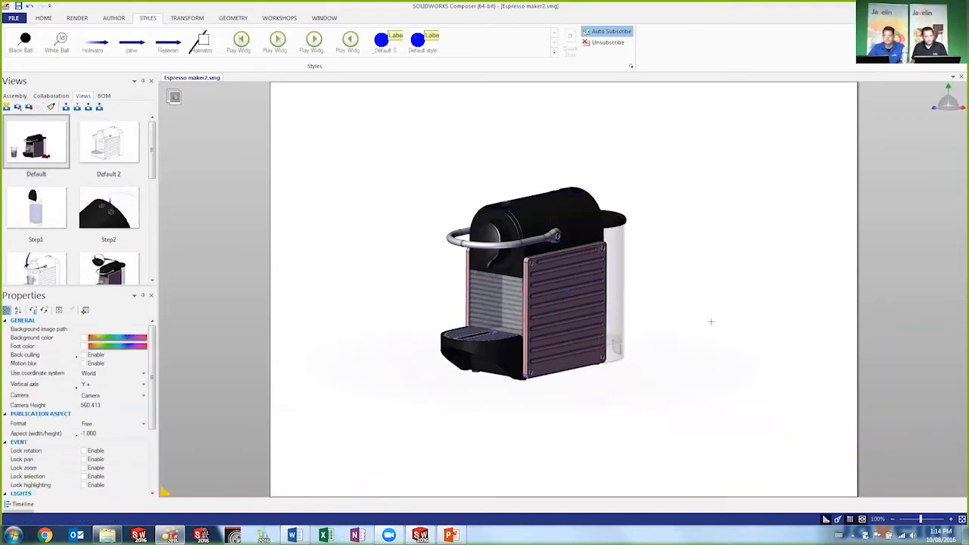
{"action": "left_click", "coordinate": [620, 226]}
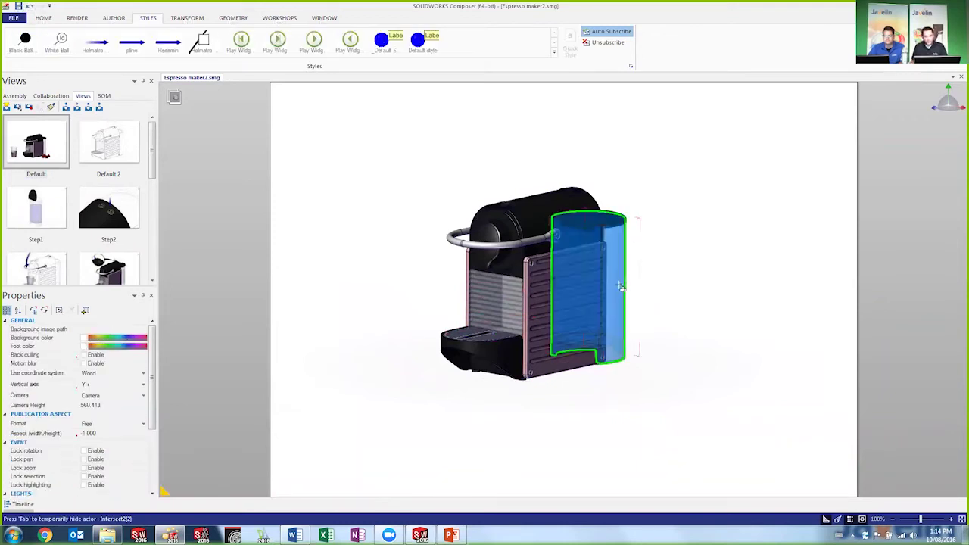
{"action": "left_click_drag", "start_coordinate": [620, 226], "coordinate": [621, 221]}
{"action": "key", "text": "alt"}
{"action": "left_click", "coordinate": [624, 219]}
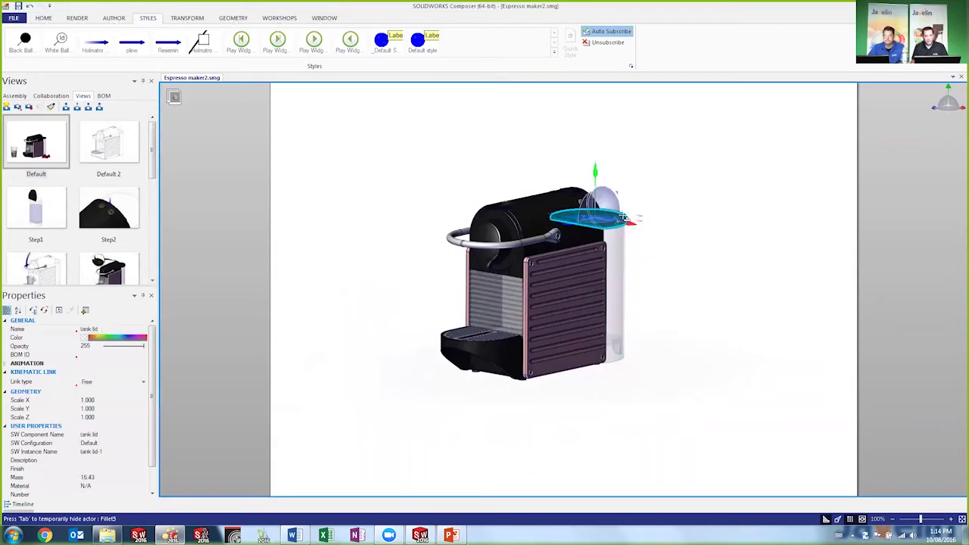
{"action": "left_click", "coordinate": [622, 260]}
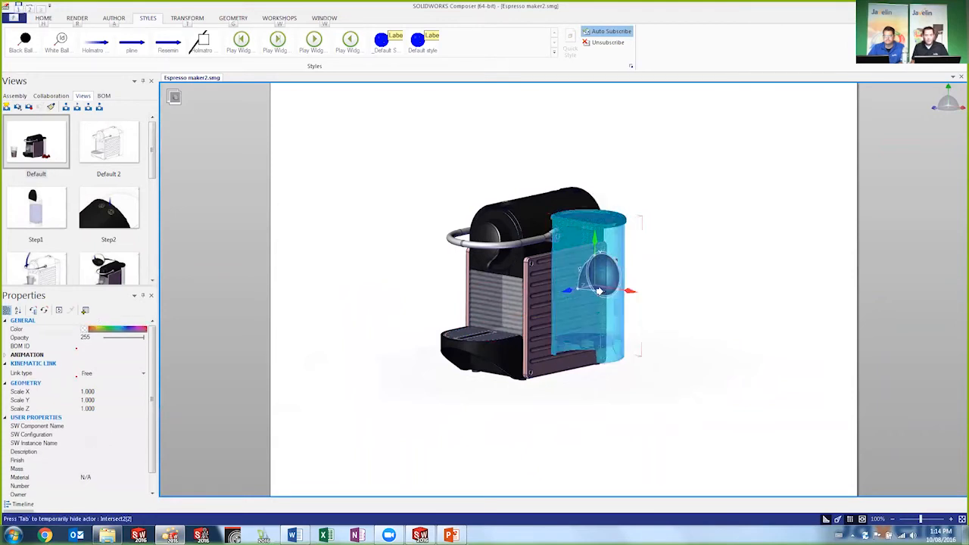
{"action": "left_click_drag", "start_coordinate": [628, 291], "coordinate": [695, 303]}
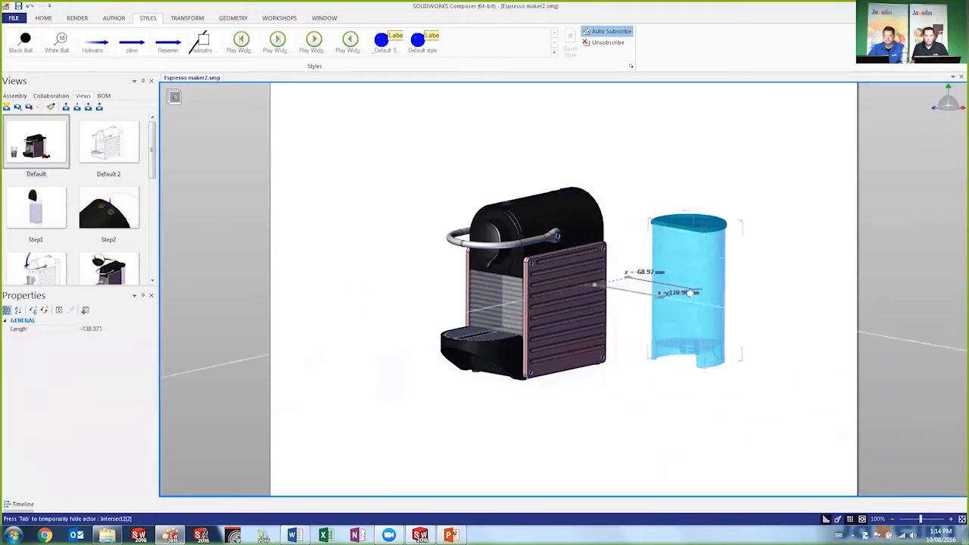
{"action": "left_click", "coordinate": [757, 341]}
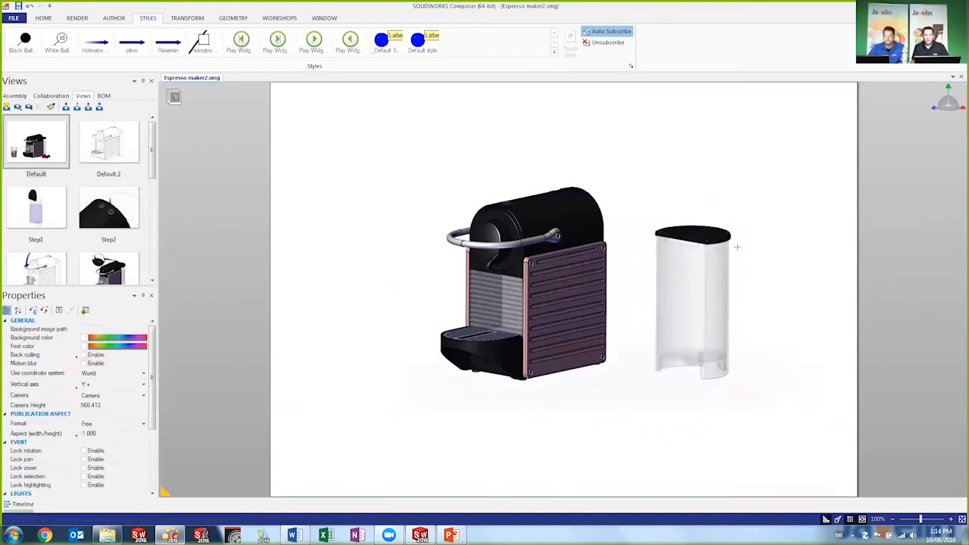
{"action": "scroll", "coordinate": [501, 174], "scroll_direction": "up", "scroll_amount": 5}
{"action": "scroll", "coordinate": [501, 174], "scroll_direction": "down", "scroll_amount": 5}
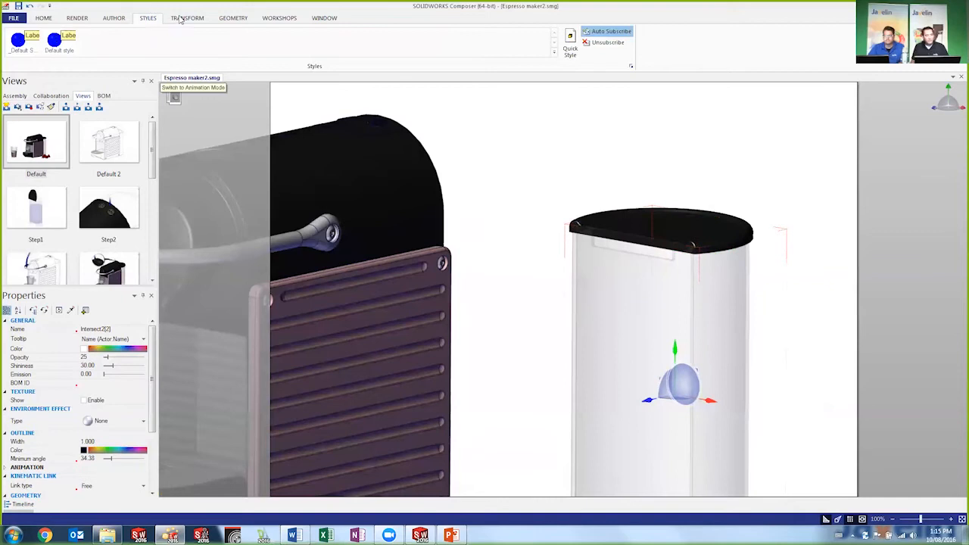
Step: Rotate the tank lid open about 45 degrees with Transform > Rotate
{"action": "left_click", "coordinate": [187, 17]}
{"action": "left_click", "coordinate": [240, 42]}
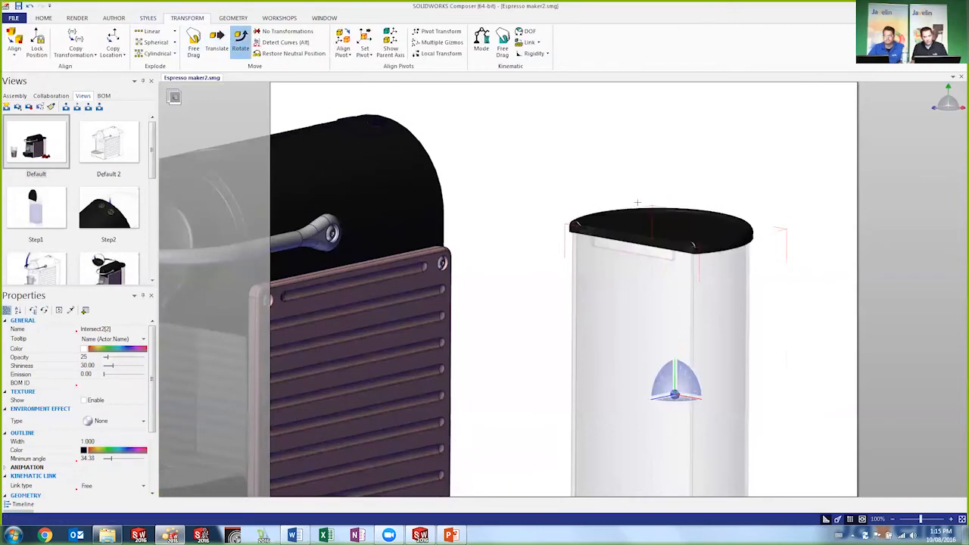
{"action": "left_click", "coordinate": [659, 228]}
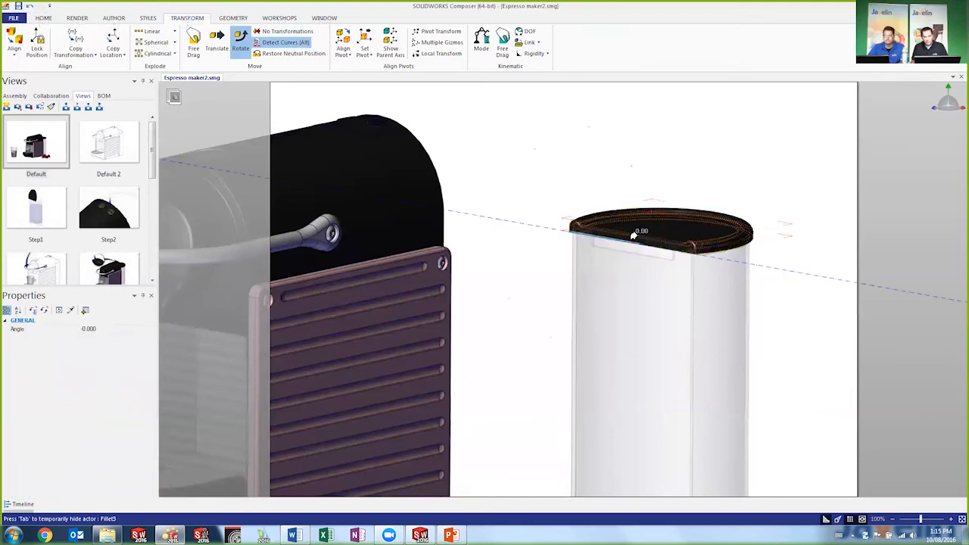
{"action": "left_click_drag", "start_coordinate": [643, 244], "coordinate": [608, 192]}
{"action": "left_click", "coordinate": [629, 333]}
Step: Translate the drip tray and its inner container out to the left of the machine
{"action": "double_click", "coordinate": [492, 336]}
{"action": "middle_click_drag", "start_coordinate": [492, 335], "coordinate": [606, 313]}
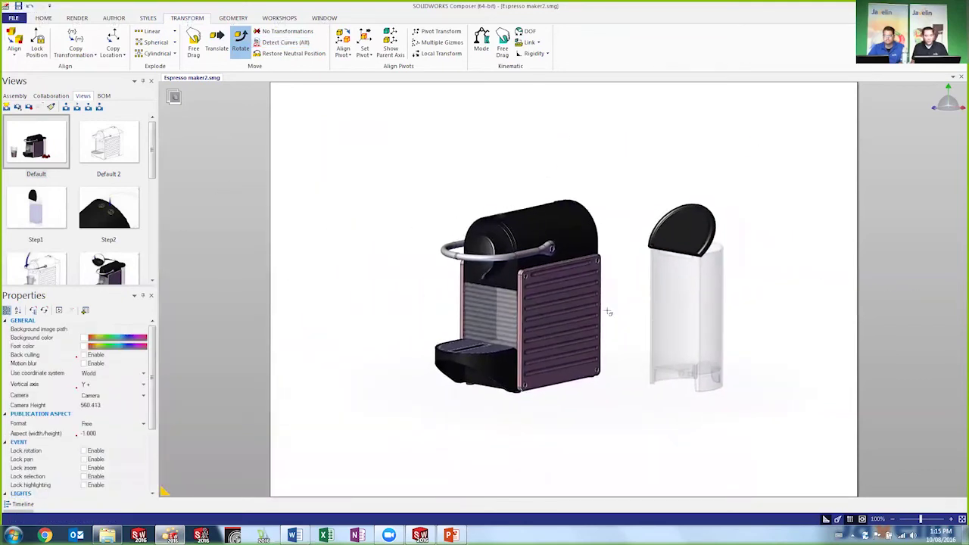
{"action": "left_click", "coordinate": [487, 382]}
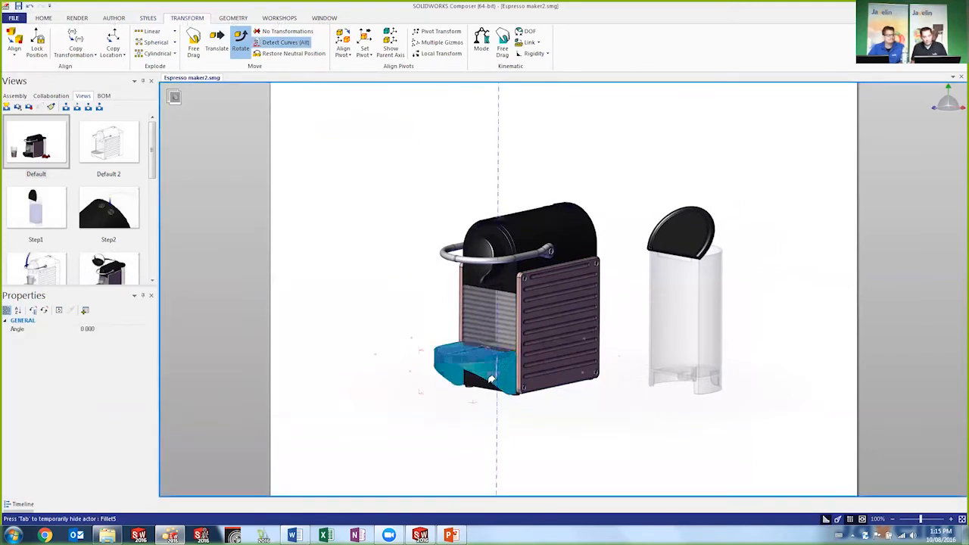
{"action": "key", "text": "alt"}
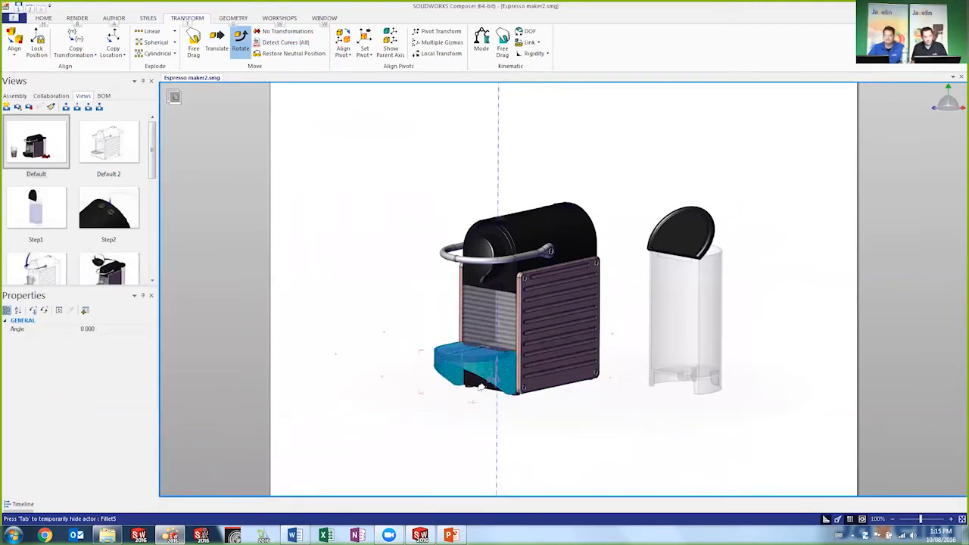
{"action": "key", "text": "Escape"}
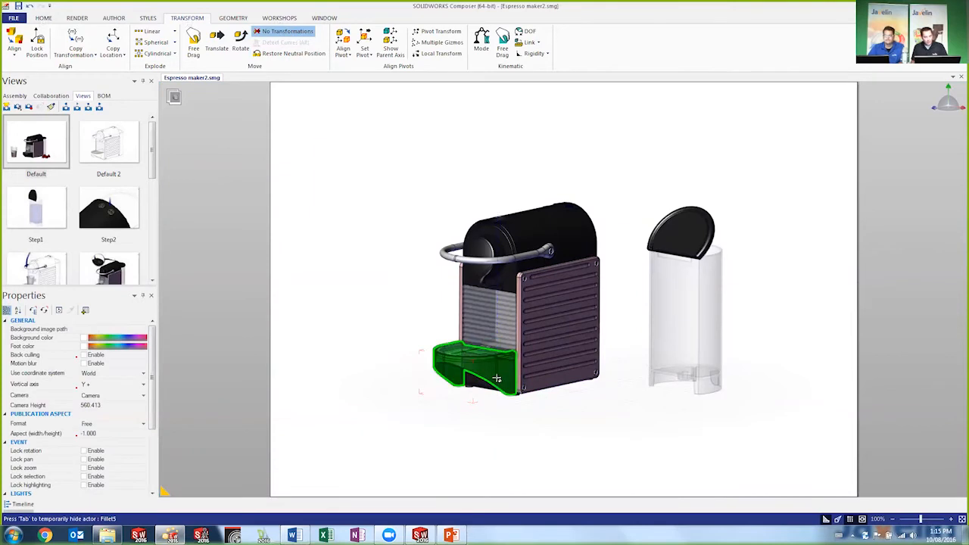
{"action": "left_click", "coordinate": [496, 377]}
{"action": "left_click", "coordinate": [495, 326], "text": "ctrl"}
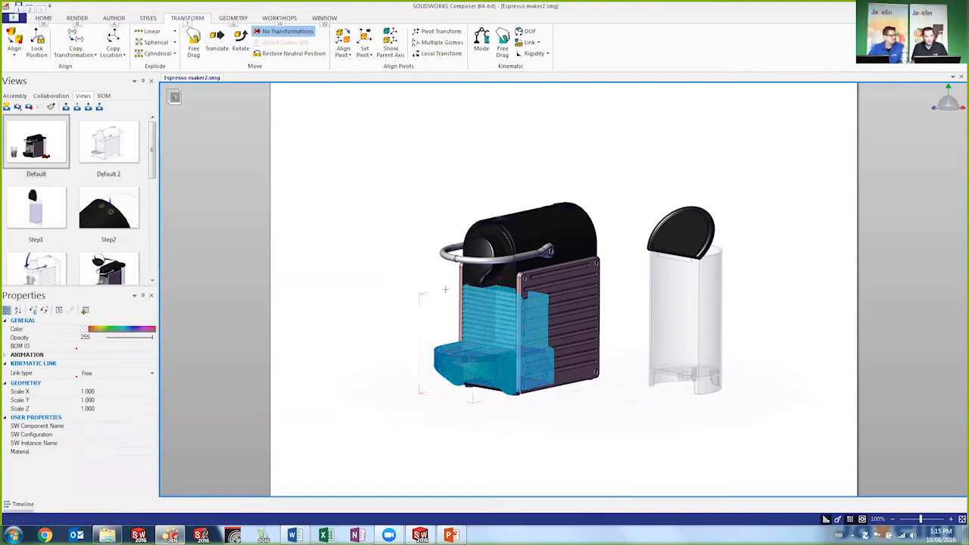
{"action": "left_click", "coordinate": [218, 42]}
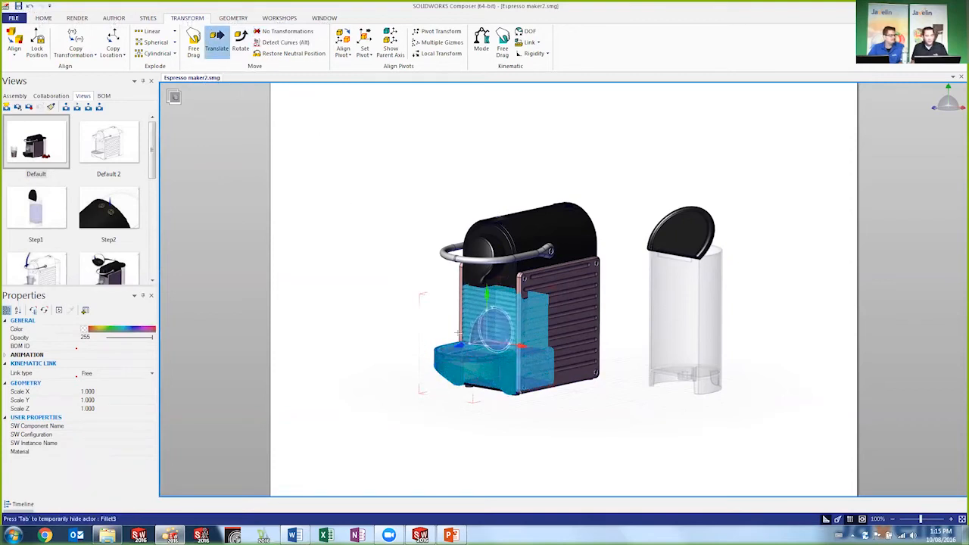
{"action": "left_click_drag", "start_coordinate": [454, 345], "coordinate": [369, 371]}
Step: Raise the transparent capsule container upward above the drip tray
{"action": "left_click", "coordinate": [401, 325]}
{"action": "left_click", "coordinate": [401, 309]}
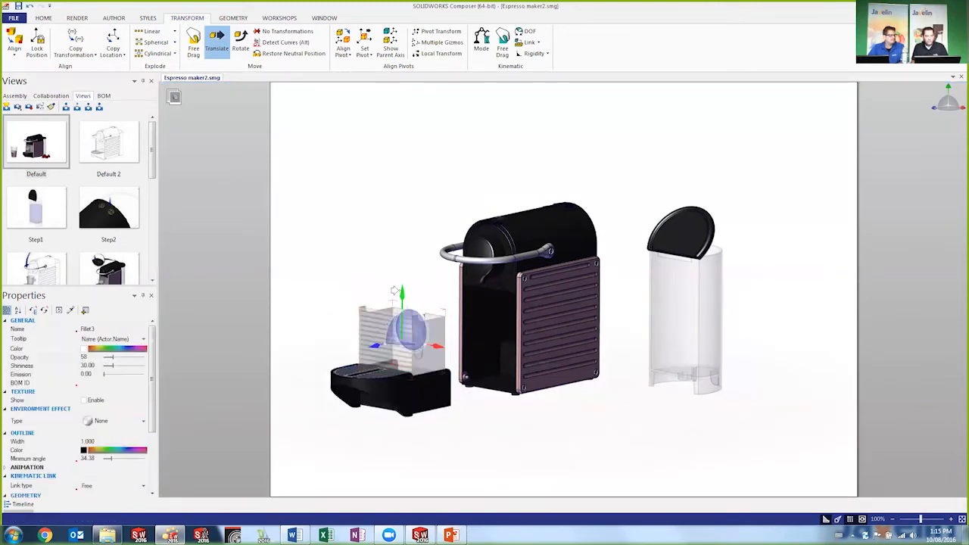
{"action": "left_click_drag", "start_coordinate": [401, 294], "coordinate": [401, 249]}
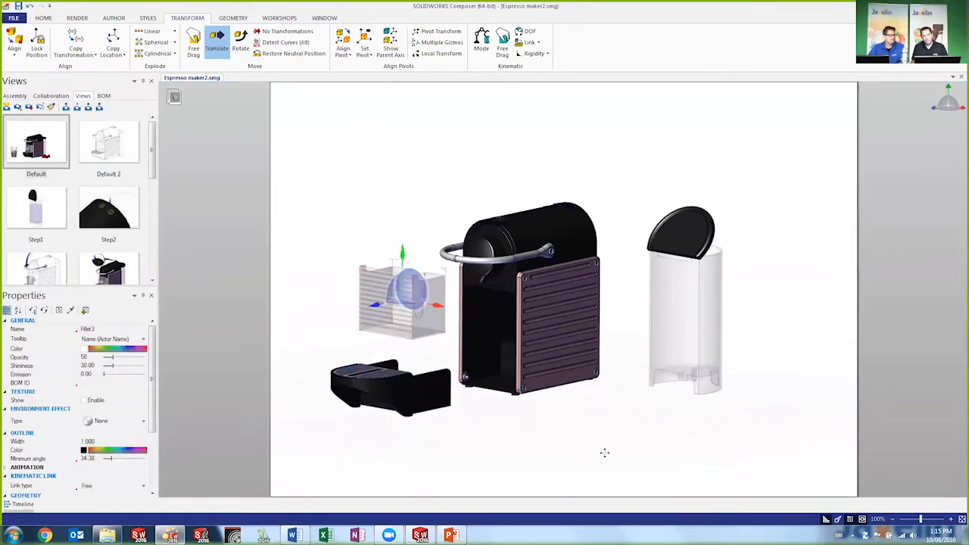
{"action": "middle_click_drag", "start_coordinate": [604, 453], "coordinate": [662, 488]}
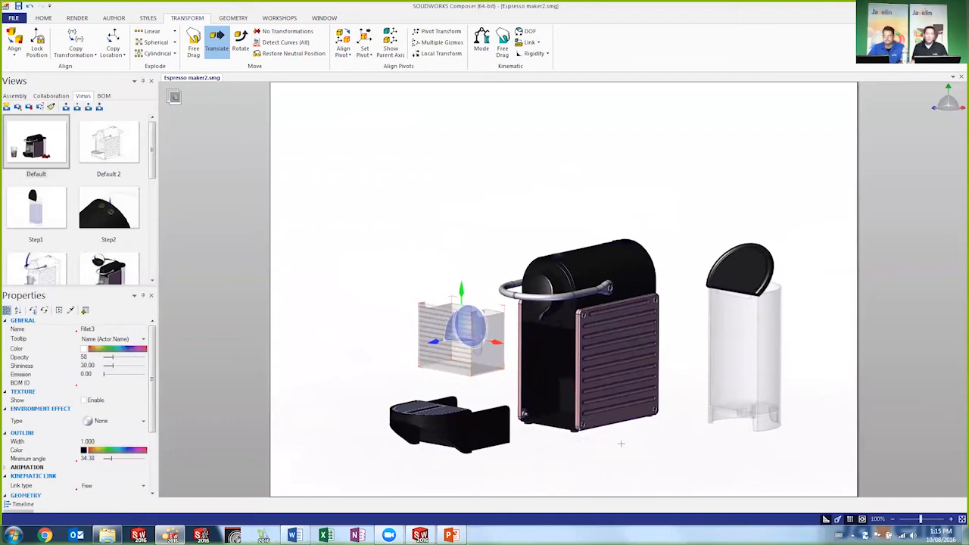
{"action": "left_click", "coordinate": [620, 444]}
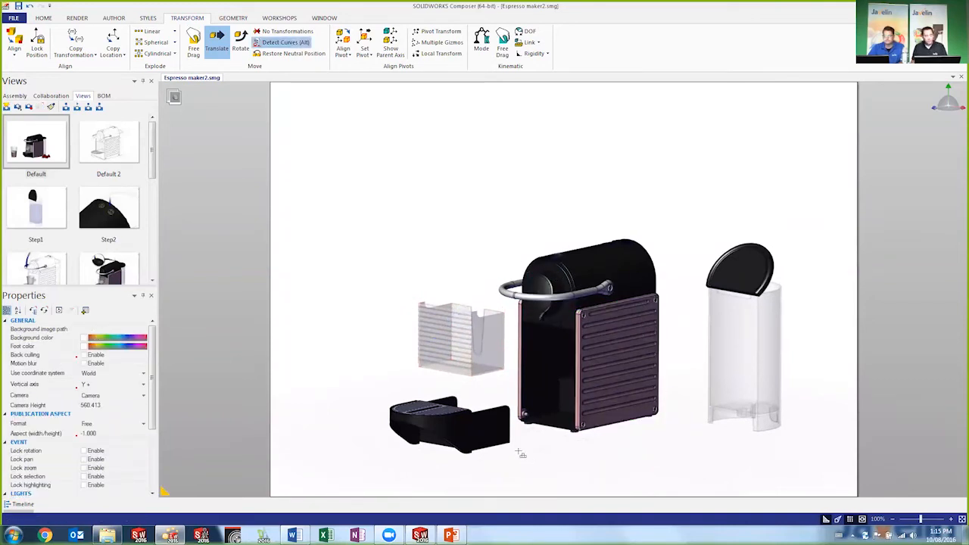
Step: Multi-select the drip tray, water tank, capsule container, lid, handle and body shells for the workshops
{"action": "left_click", "coordinate": [484, 428]}
{"action": "left_click", "coordinate": [501, 433]}
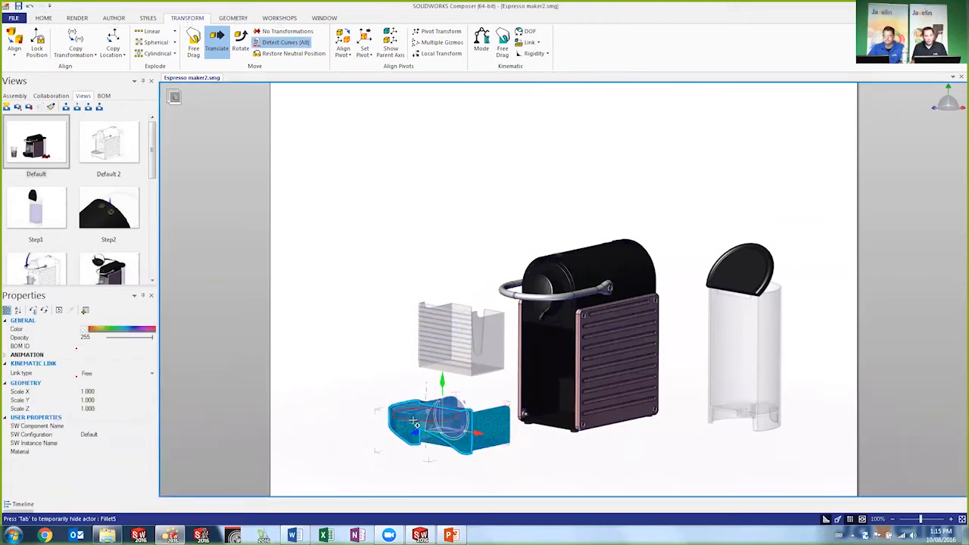
{"action": "left_click", "coordinate": [454, 333], "text": "ctrl"}
{"action": "left_click", "coordinate": [742, 356], "text": "ctrl"}
{"action": "left_click", "coordinate": [740, 268], "text": "ctrl"}
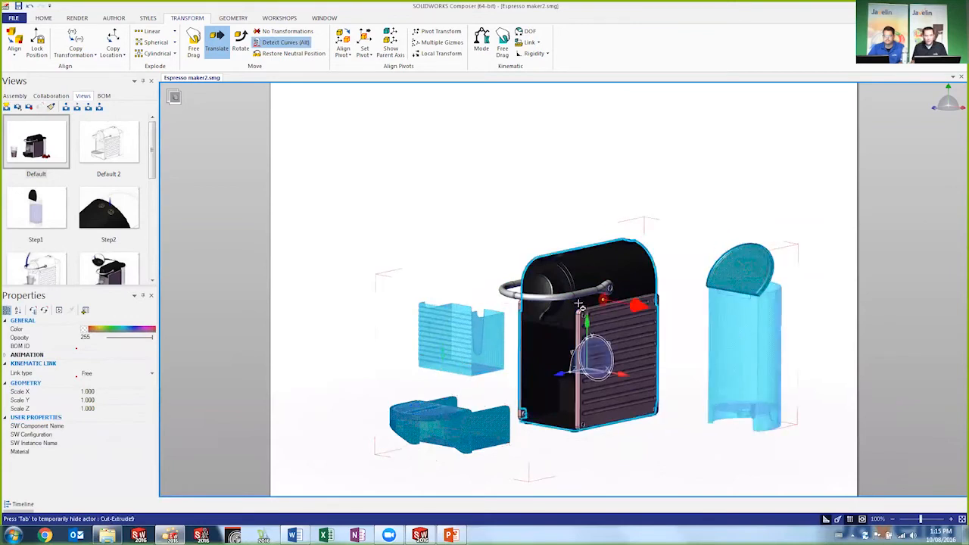
{"action": "left_click", "coordinate": [555, 301], "text": "ctrl"}
{"action": "left_click", "coordinate": [647, 326], "text": "ctrl"}
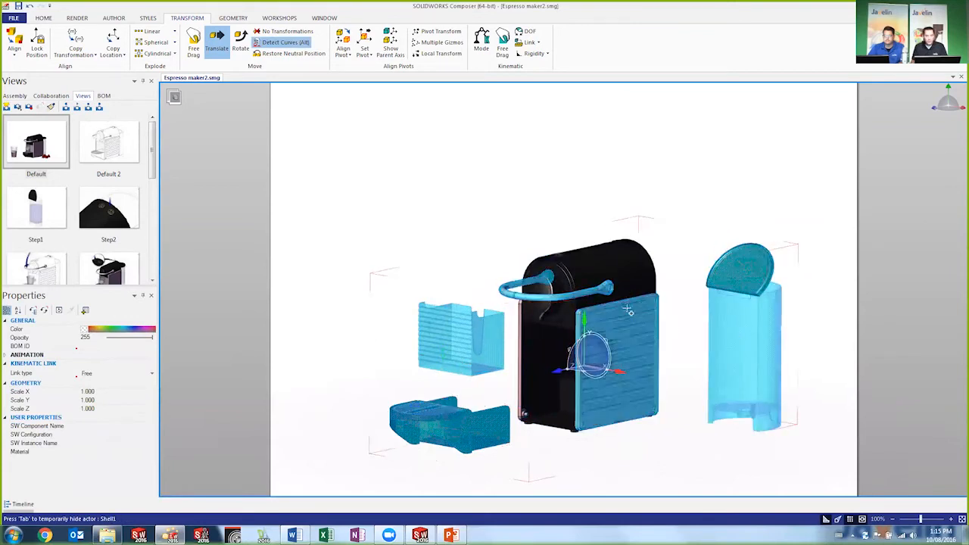
{"action": "left_click", "coordinate": [627, 259], "text": "ctrl"}
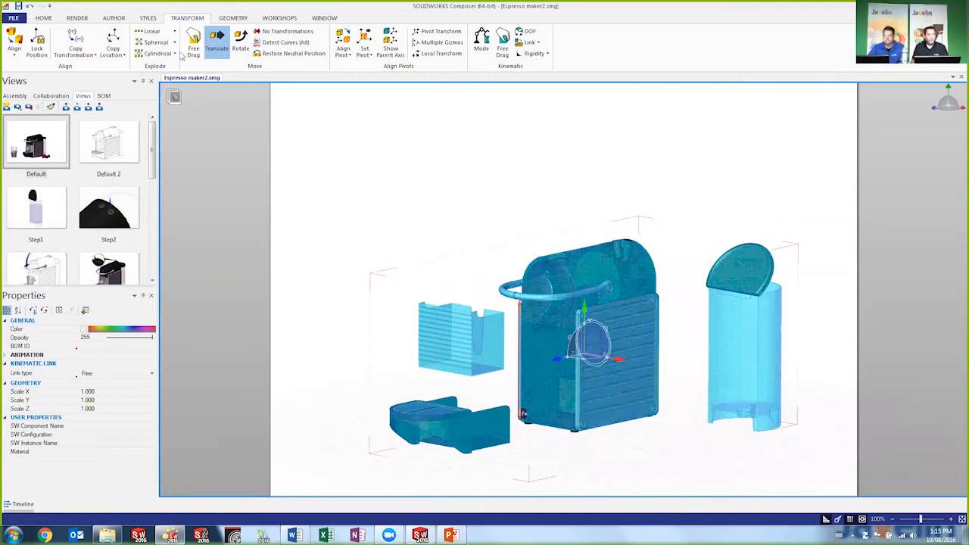
{"action": "left_click", "coordinate": [280, 17]}
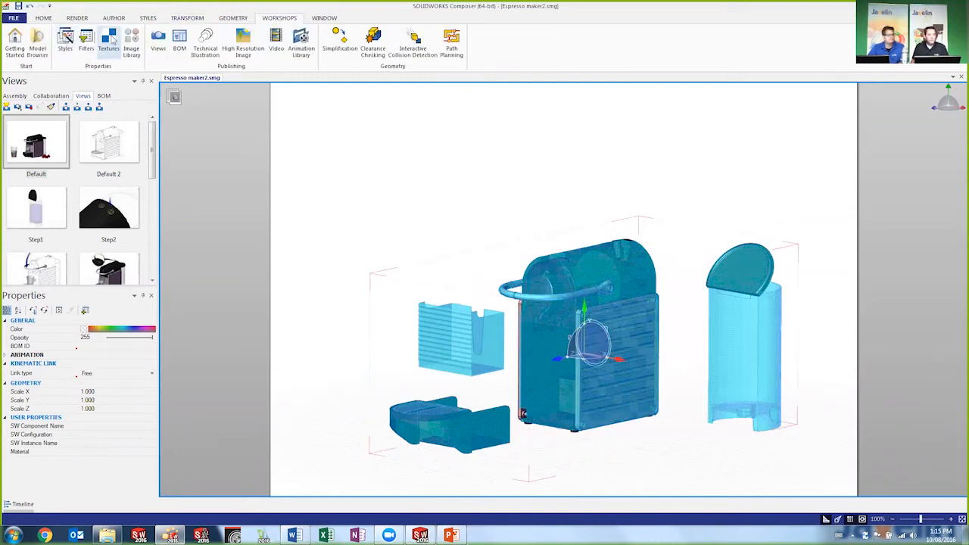
Step: In the BOM workshop, generate BOM IDs for the nine selected parts and show the BOM table
{"action": "left_click", "coordinate": [179, 42]}
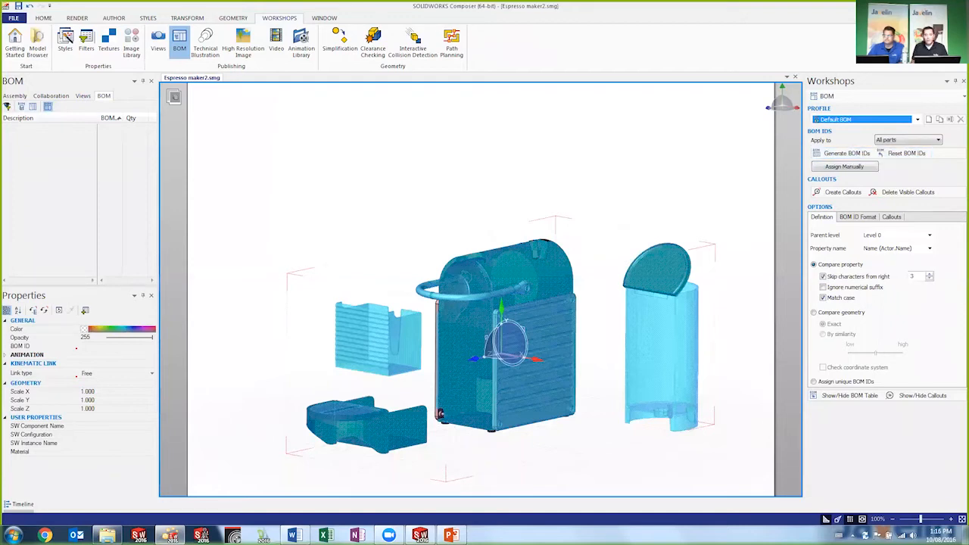
{"action": "left_click", "coordinate": [908, 139]}
{"action": "left_click", "coordinate": [901, 155]}
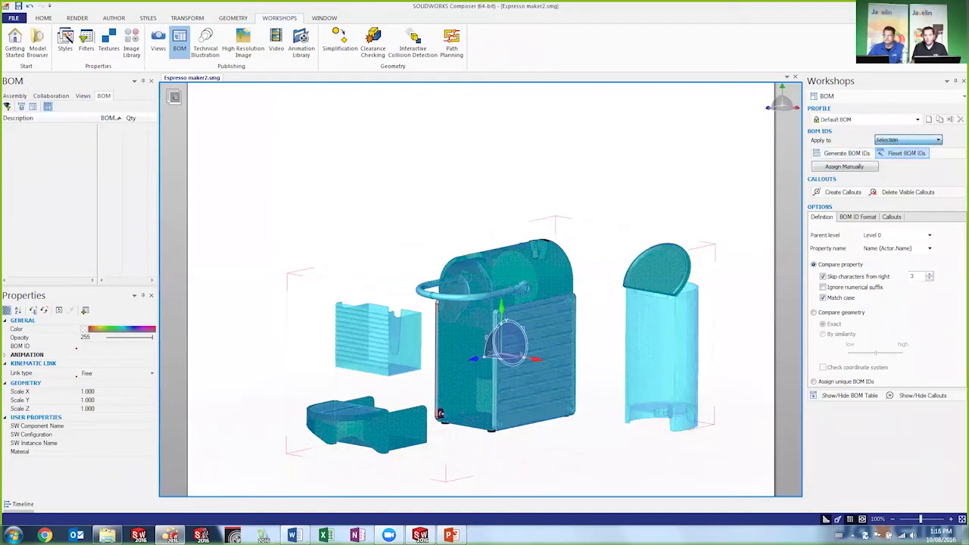
{"action": "left_click", "coordinate": [834, 152]}
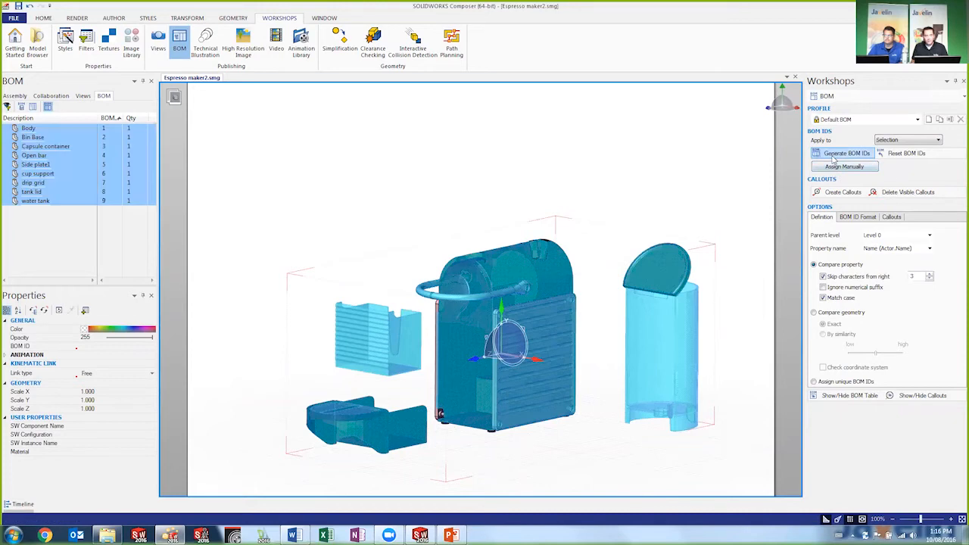
{"action": "left_click", "coordinate": [833, 399]}
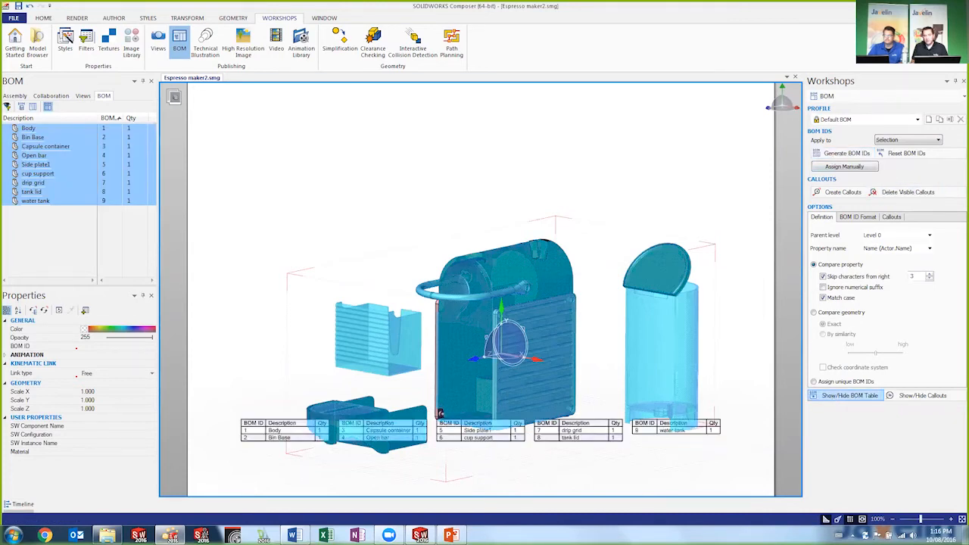
Step: Create numbered callouts for every part with Perimetric auto alignment
{"action": "left_click", "coordinate": [842, 192]}
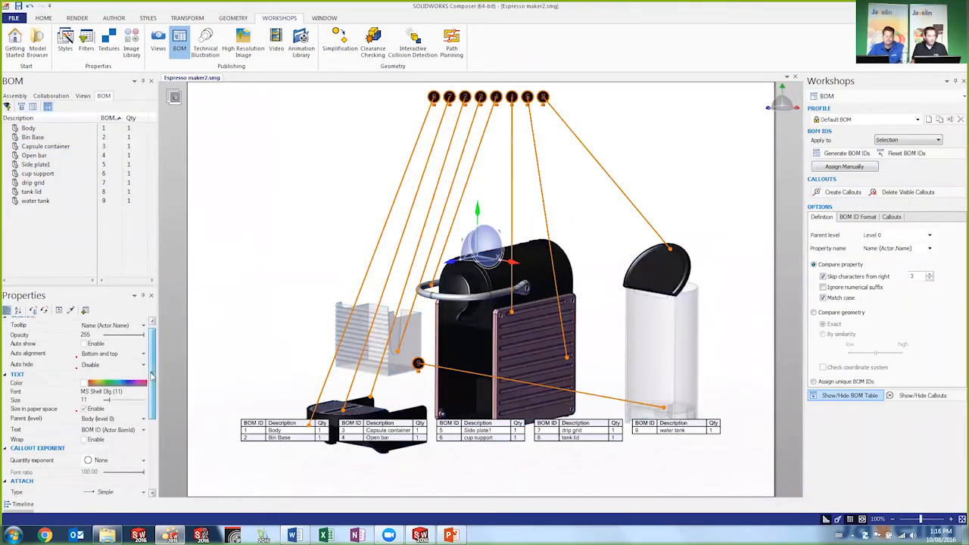
{"action": "left_click", "coordinate": [124, 359]}
{"action": "left_click", "coordinate": [113, 379]}
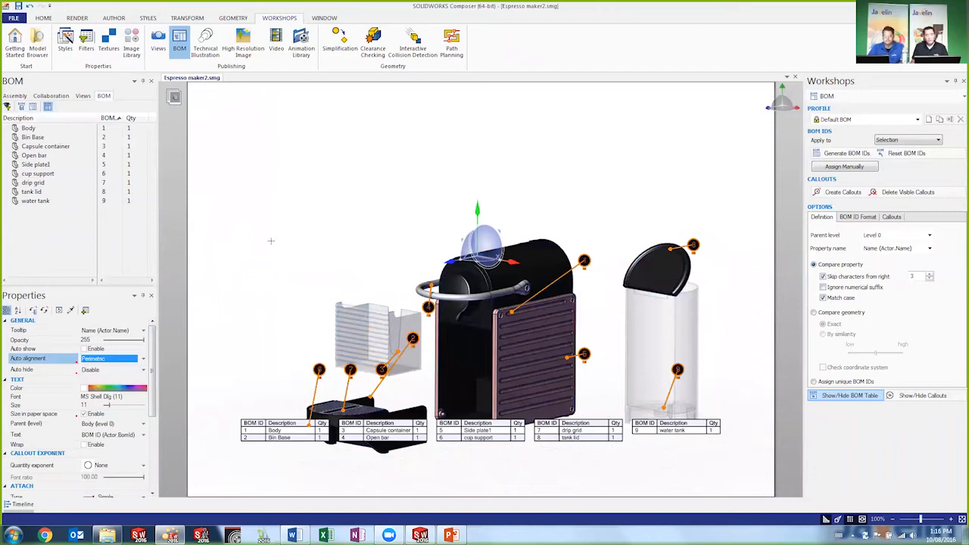
{"action": "left_click", "coordinate": [272, 405]}
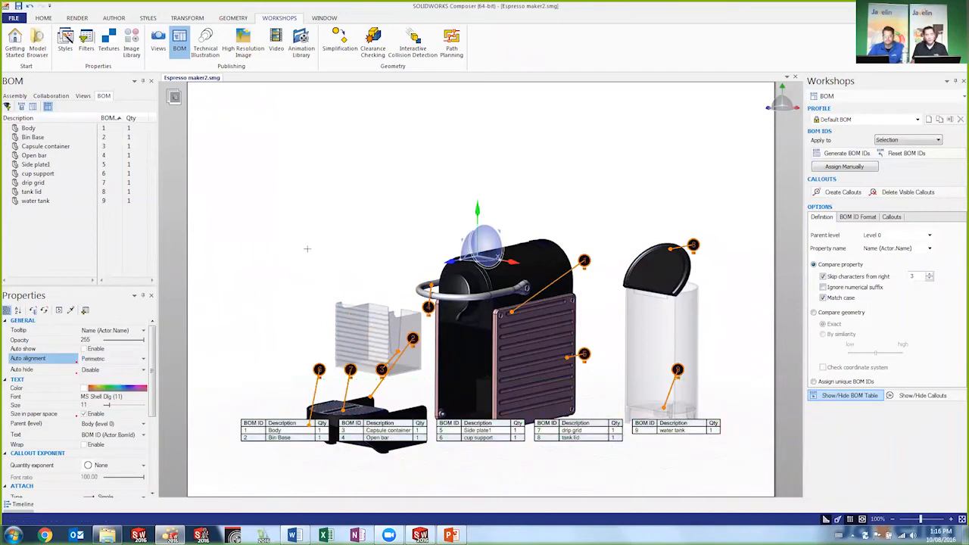
{"action": "left_click", "coordinate": [249, 390]}
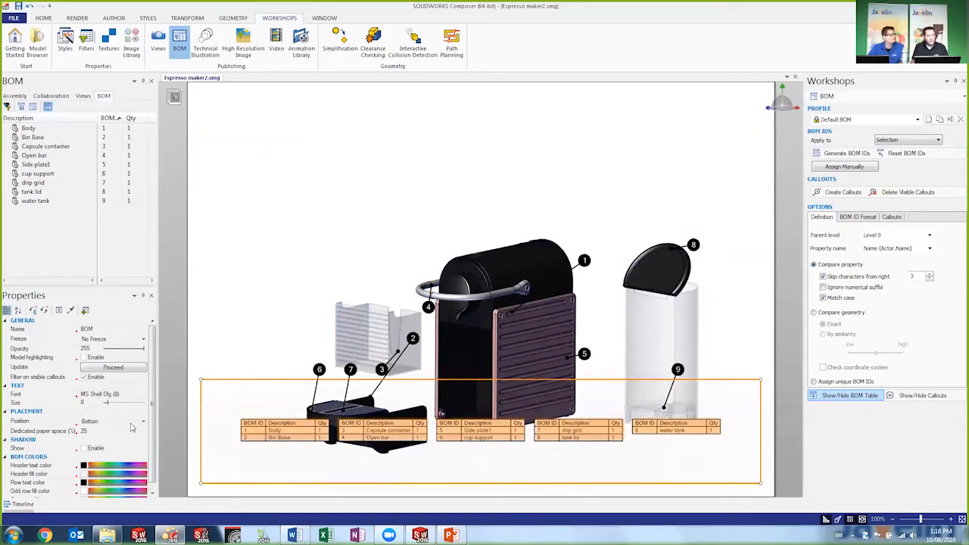
Step: Set the BOM table Position to Free, fit it as one column at the top left, text size 12
{"action": "left_click", "coordinate": [142, 421]}
{"action": "left_click", "coordinate": [114, 430]}
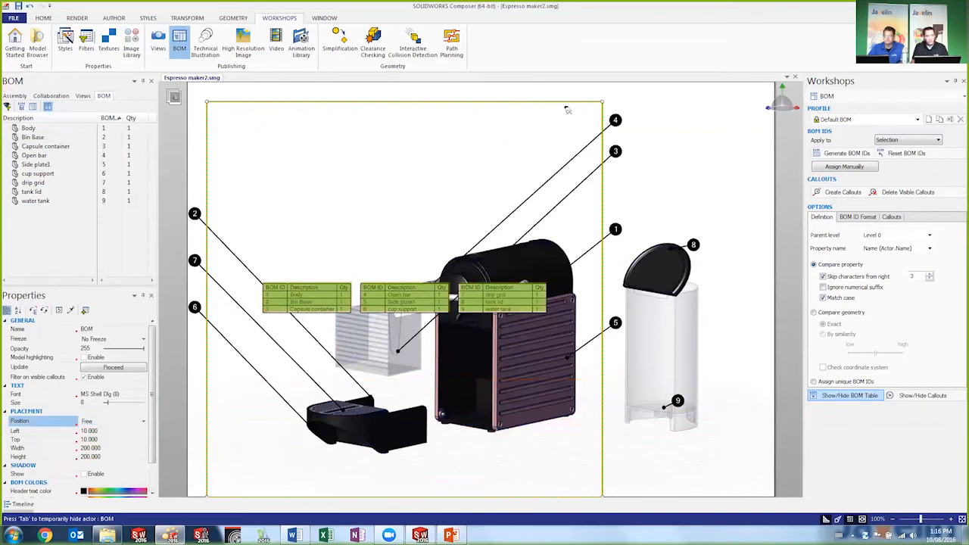
{"action": "mouse_move", "coordinate": [601, 99]}
{"action": "left_mouse_down"}
{"action": "mouse_move", "coordinate": [350, 83]}
{"action": "mouse_move", "coordinate": [309, 257]}
{"action": "mouse_move", "coordinate": [273, 92]}
{"action": "mouse_move", "coordinate": [266, 134]}
{"action": "left_mouse_up"}
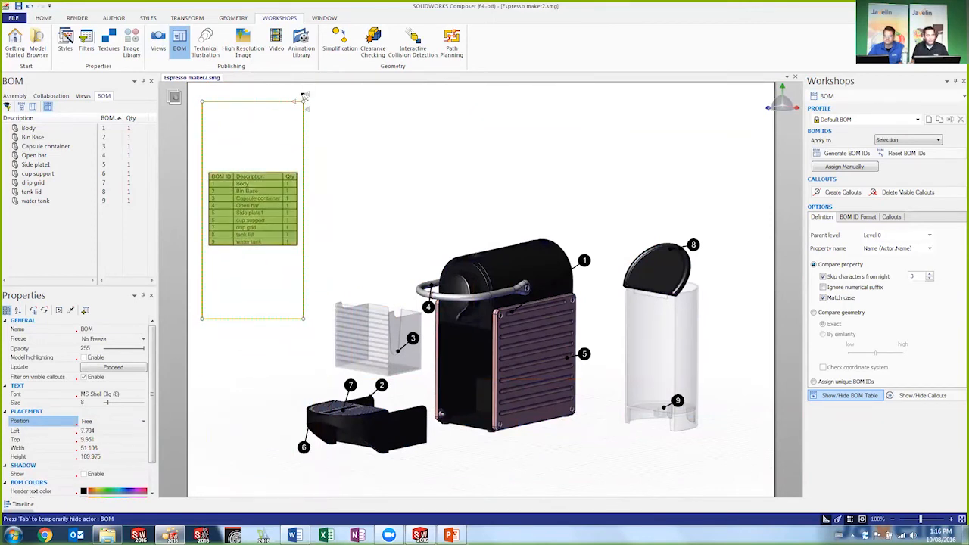
{"action": "mouse_move", "coordinate": [307, 94]}
{"action": "left_mouse_down"}
{"action": "mouse_move", "coordinate": [297, 136]}
{"action": "mouse_move", "coordinate": [329, 188]}
{"action": "mouse_move", "coordinate": [287, 100]}
{"action": "left_mouse_up"}
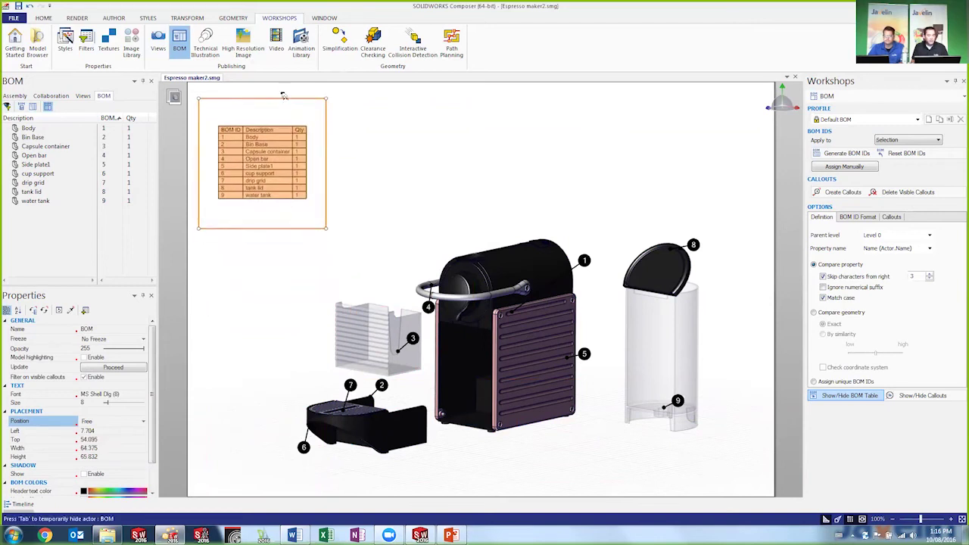
{"action": "left_click", "coordinate": [93, 402]}
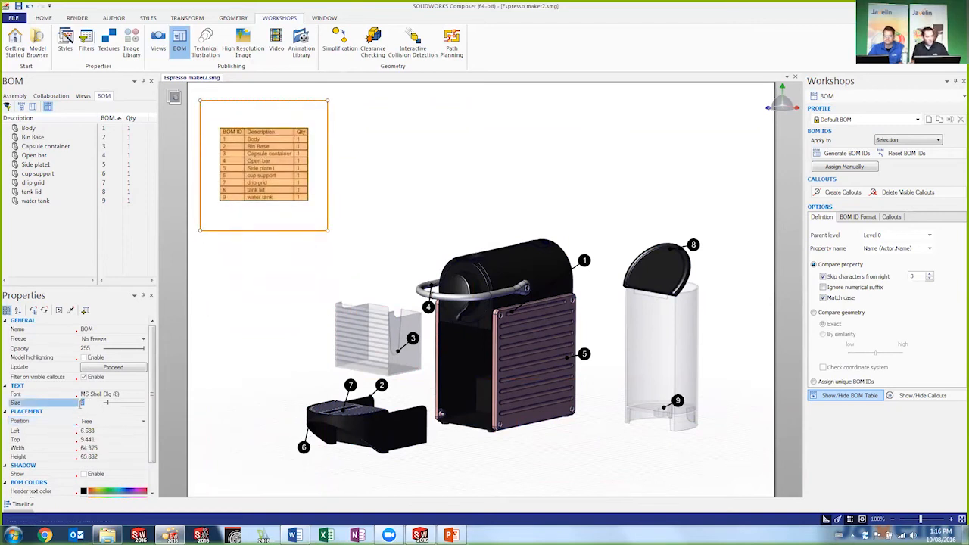
{"action": "type", "text": "12"}
{"action": "key", "text": "Return"}
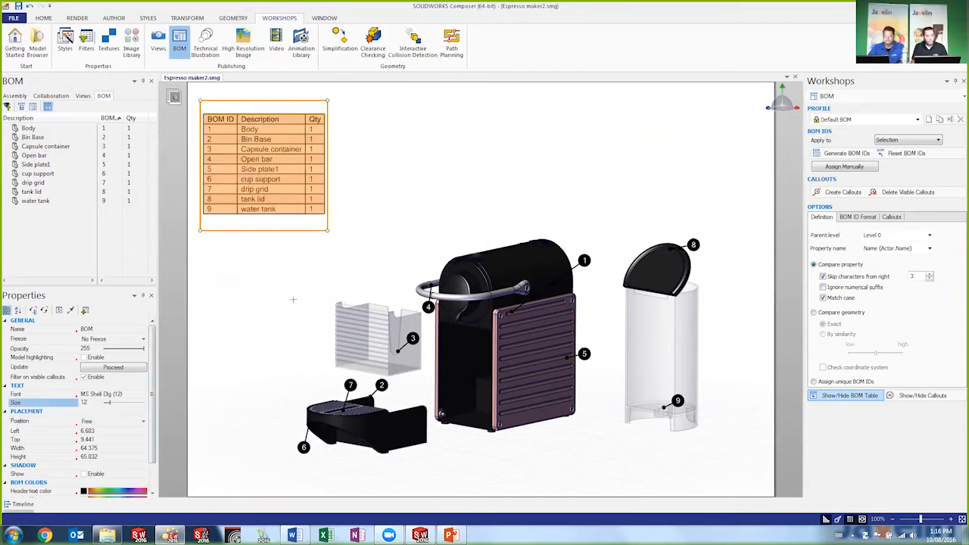
{"action": "left_click", "coordinate": [254, 290]}
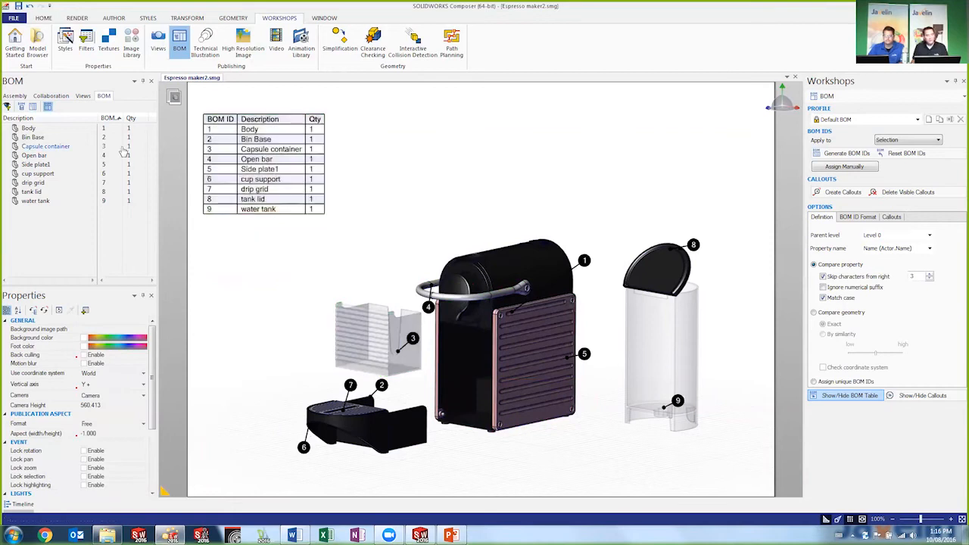
Step: Create a new view of the labelled exploded layout and name it Exploded
{"action": "left_click", "coordinate": [83, 95]}
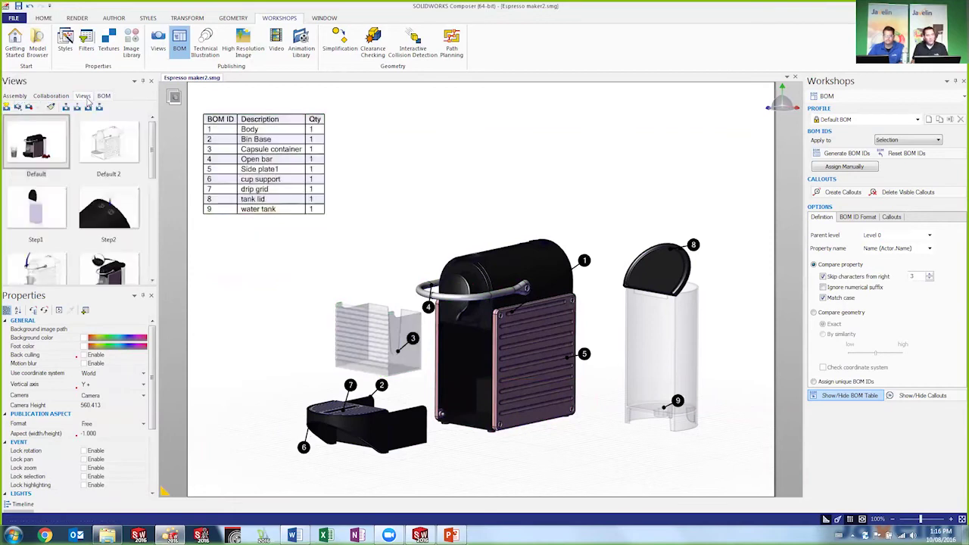
{"action": "left_click", "coordinate": [7, 108]}
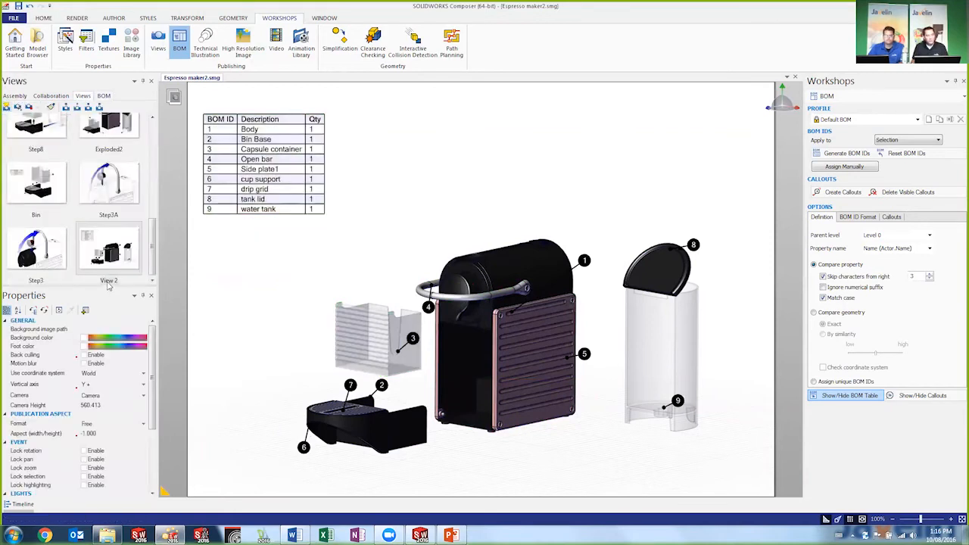
{"action": "left_click", "coordinate": [108, 250]}
{"action": "double_click", "coordinate": [109, 281]}
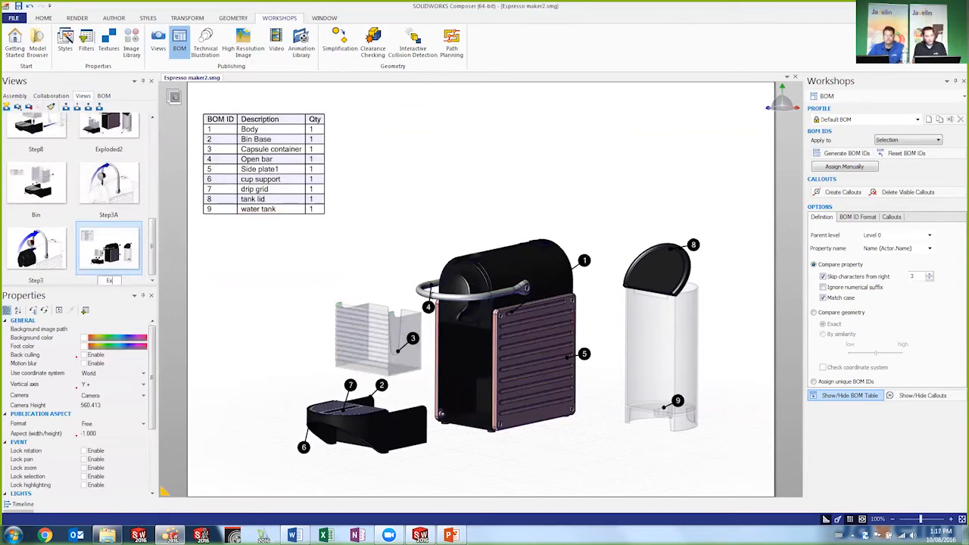
{"action": "type", "text": "Exploded"}
{"action": "key", "text": "Return"}
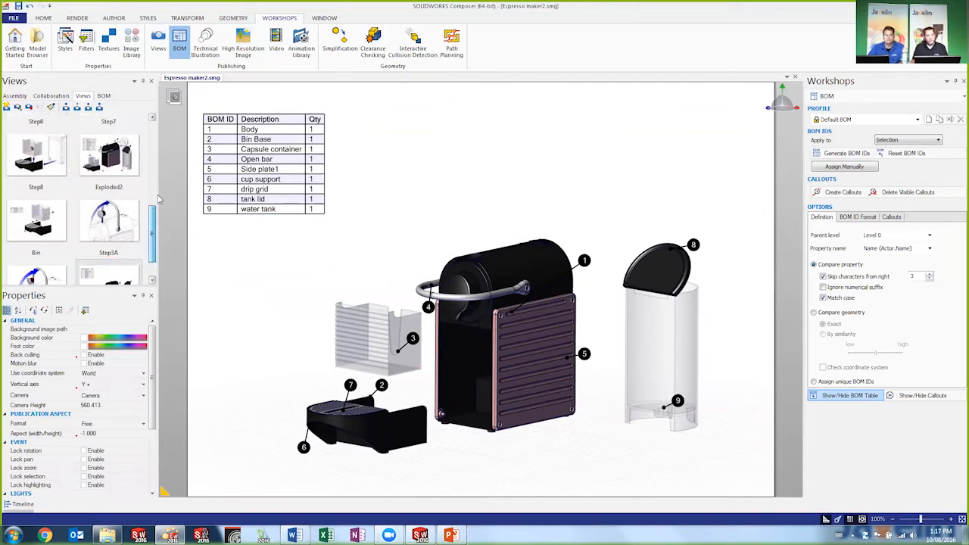
{"action": "left_click_drag", "start_coordinate": [152, 250], "coordinate": [152, 128]}
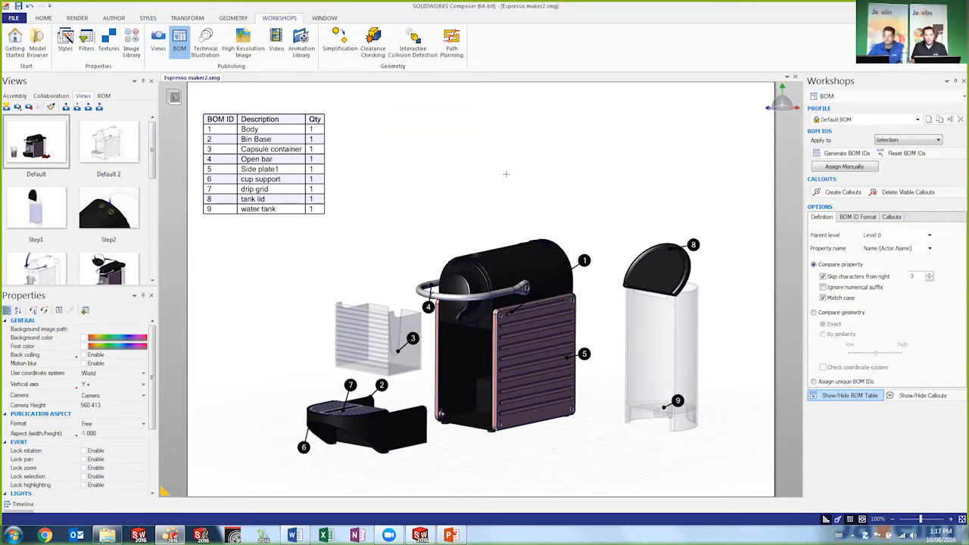
Step: Export the exploded view as a High Resolution Image in JPEG format
{"action": "left_click", "coordinate": [244, 45]}
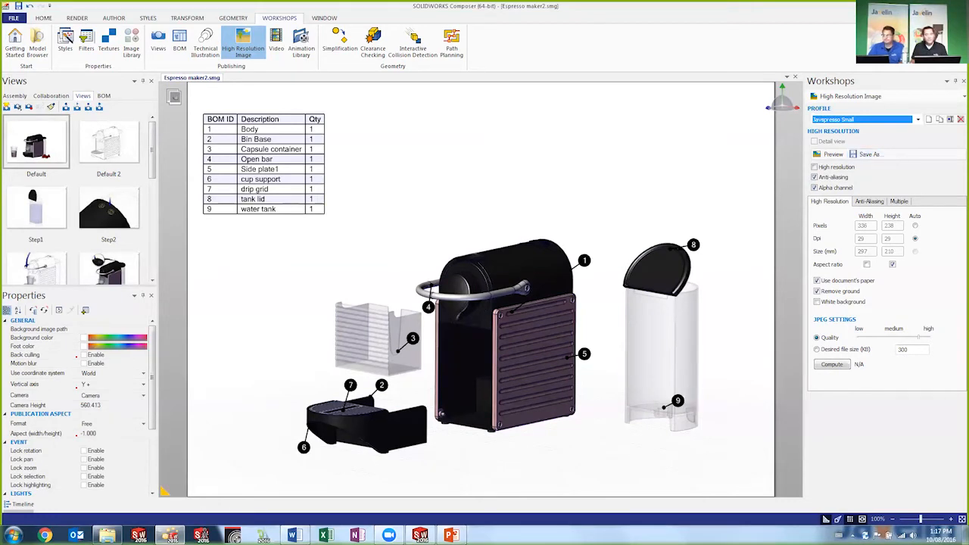
{"action": "left_click", "coordinate": [869, 154]}
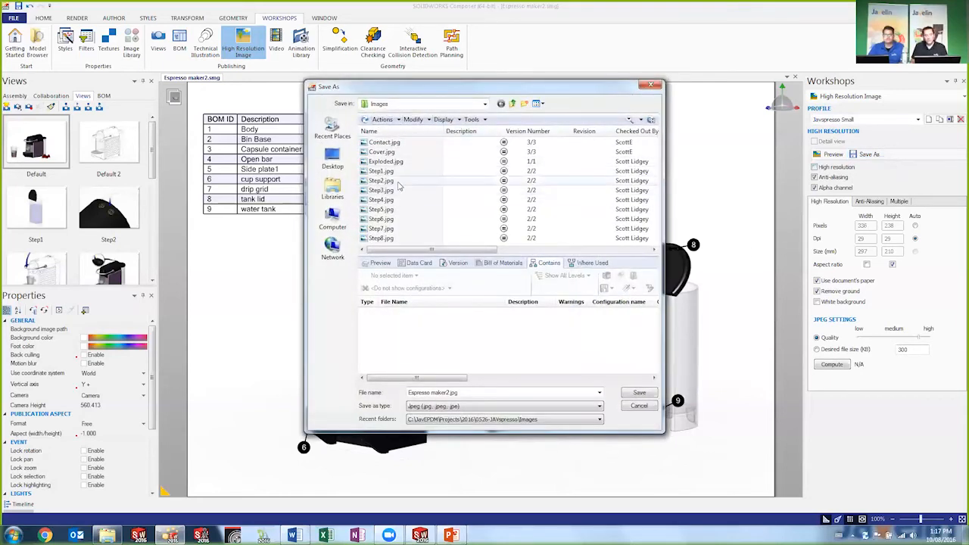
{"action": "left_click", "coordinate": [503, 406]}
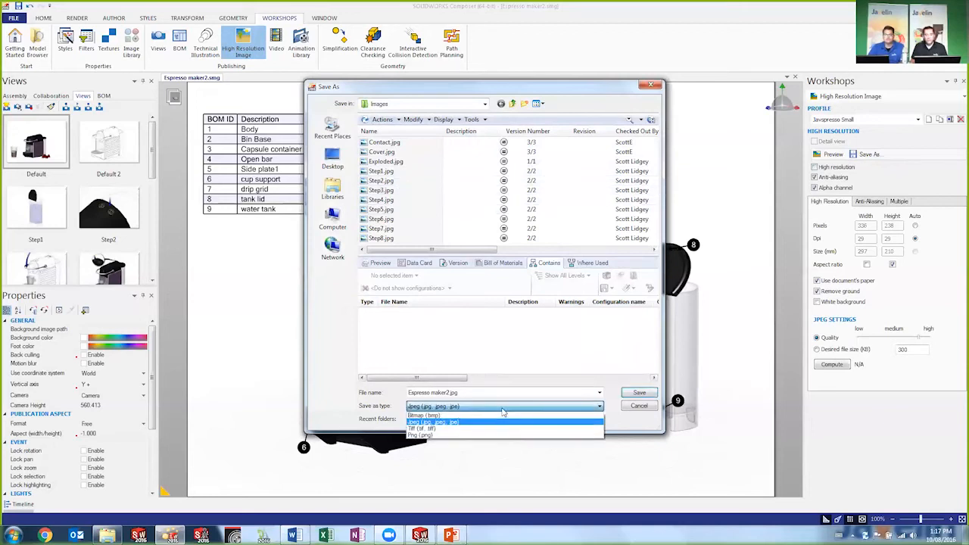
{"action": "left_click", "coordinate": [502, 421]}
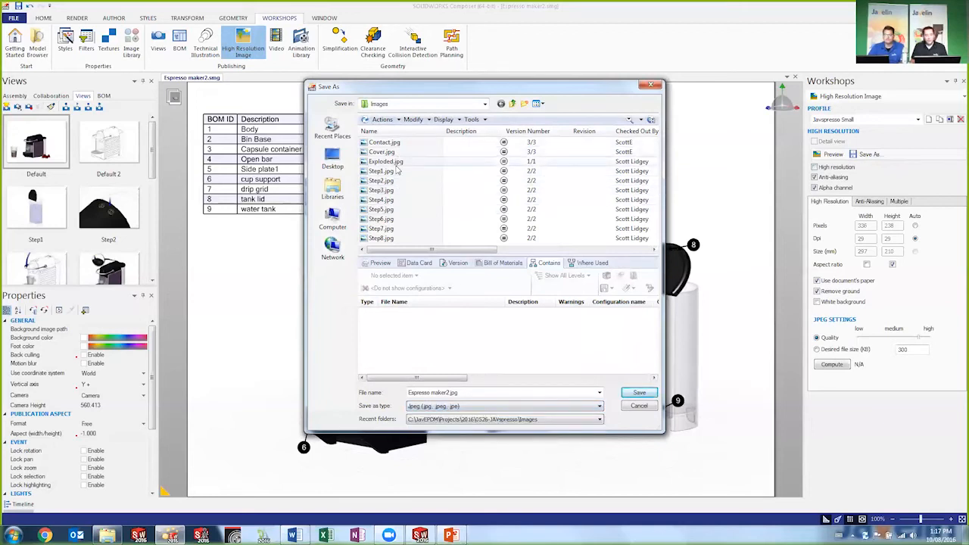
{"action": "left_click", "coordinate": [642, 394]}
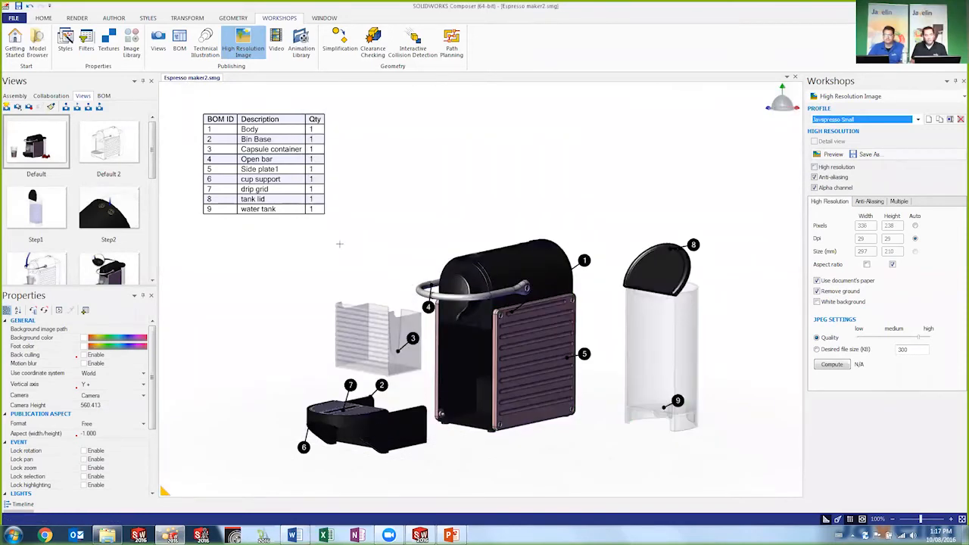
Step: Switch to the Owner's Manual in Word and refresh the step table so its cells reload the machine illustrations
{"action": "left_click", "coordinate": [106, 536]}
{"action": "left_click", "coordinate": [294, 536]}
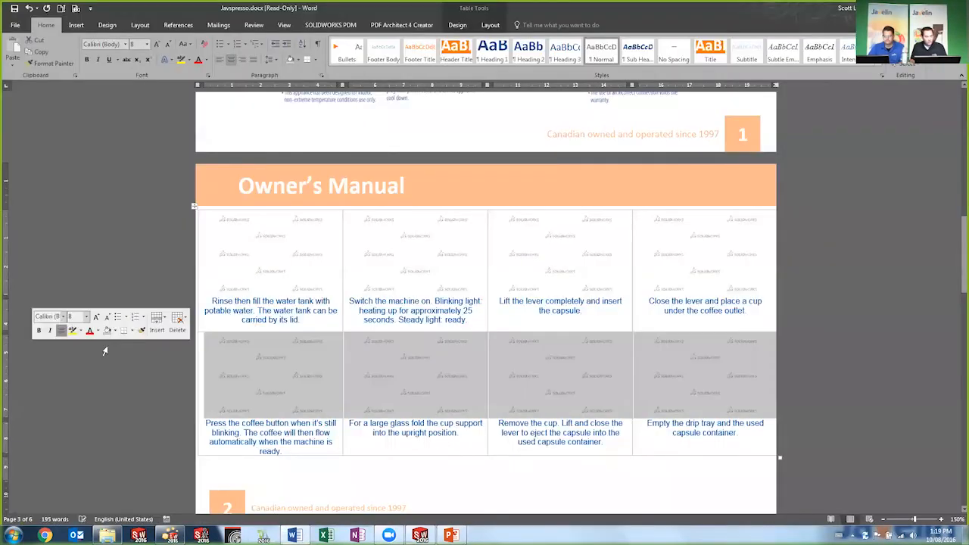
{"action": "left_click", "coordinate": [194, 206]}
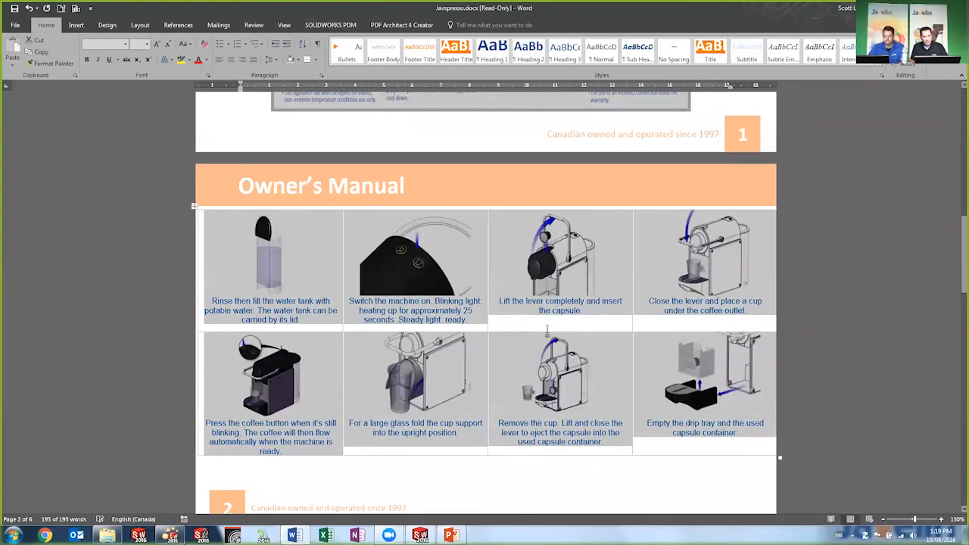
{"action": "left_click", "coordinate": [819, 331]}
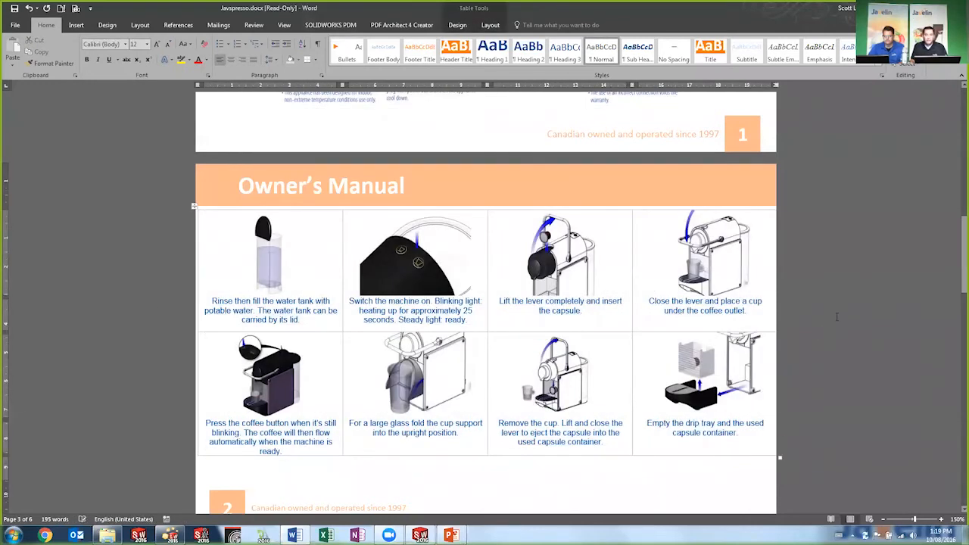
{"action": "scroll", "coordinate": [836, 316], "scroll_direction": "down", "scroll_amount": 4}
{"action": "scroll", "coordinate": [837, 317], "scroll_direction": "down", "scroll_amount": 1}
{"action": "scroll", "coordinate": [836, 317], "scroll_direction": "up", "scroll_amount": 3}
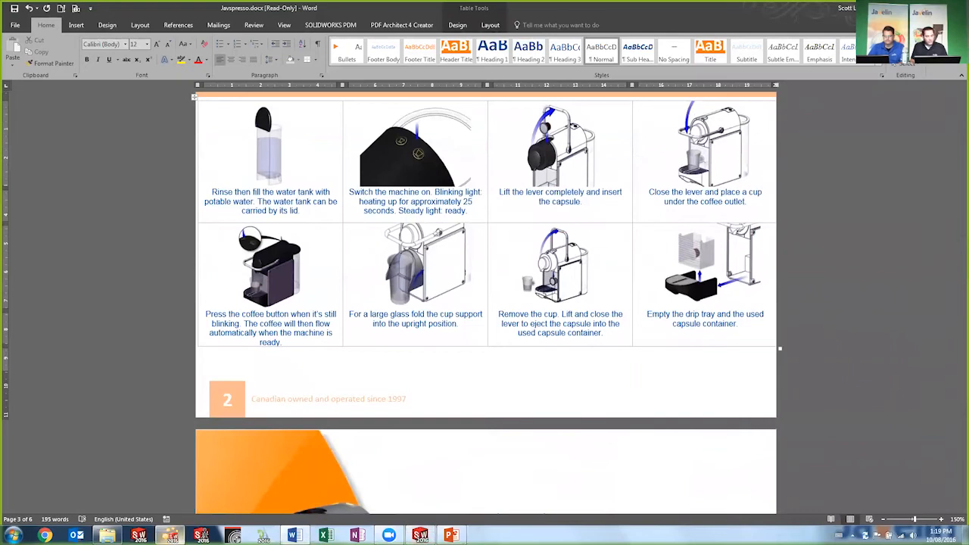
Step: Bring up the Exploded view in Composer and preview it as a line-art technical illustration
{"action": "left_click", "coordinate": [171, 536]}
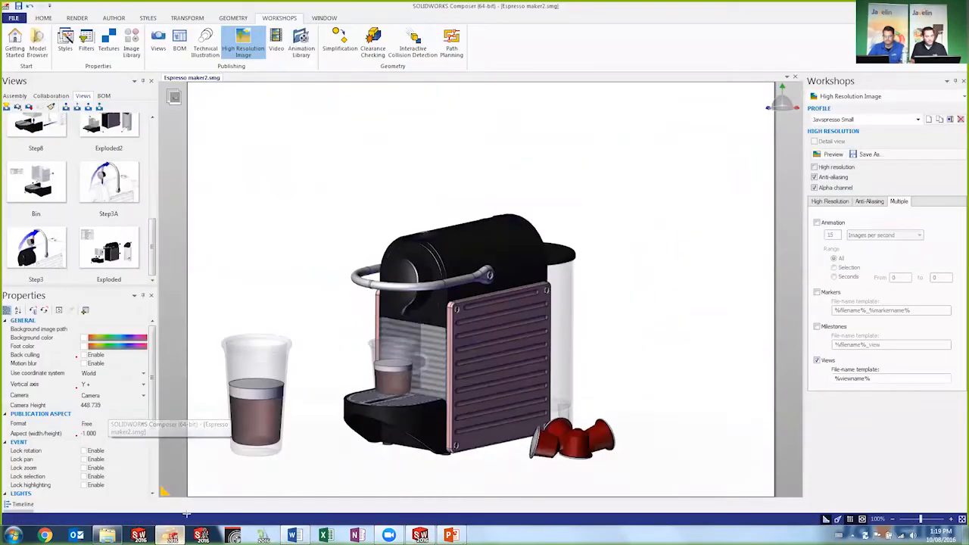
{"action": "left_click", "coordinate": [135, 249]}
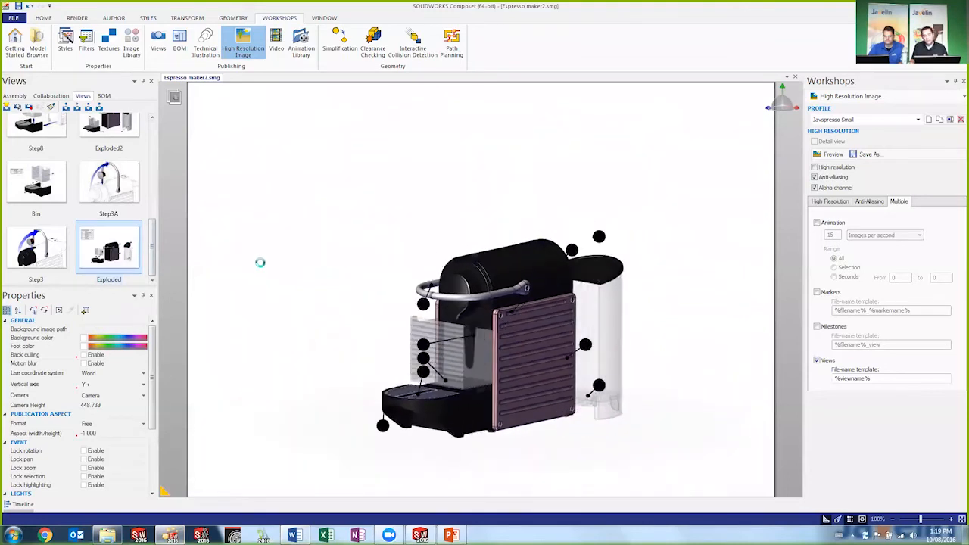
{"action": "left_click", "coordinate": [206, 47]}
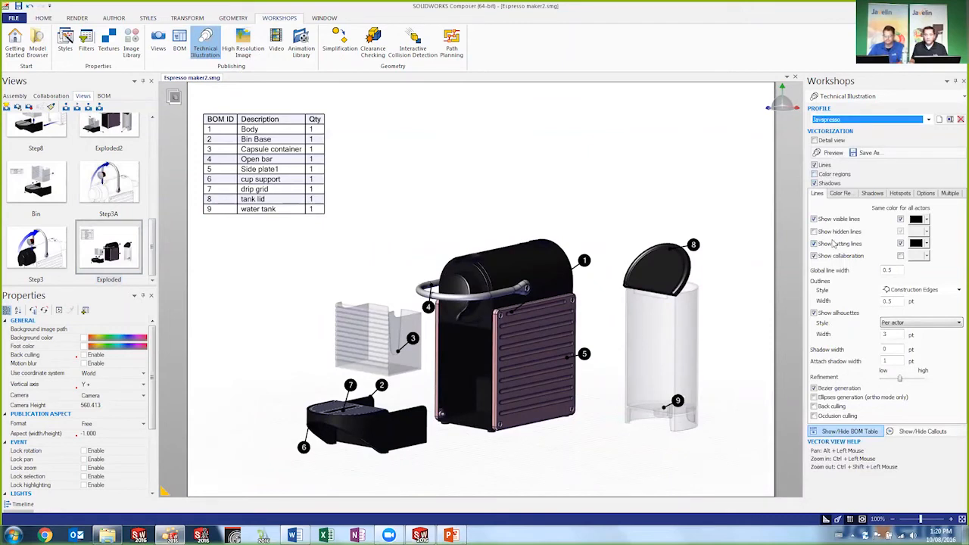
{"action": "left_click", "coordinate": [833, 152]}
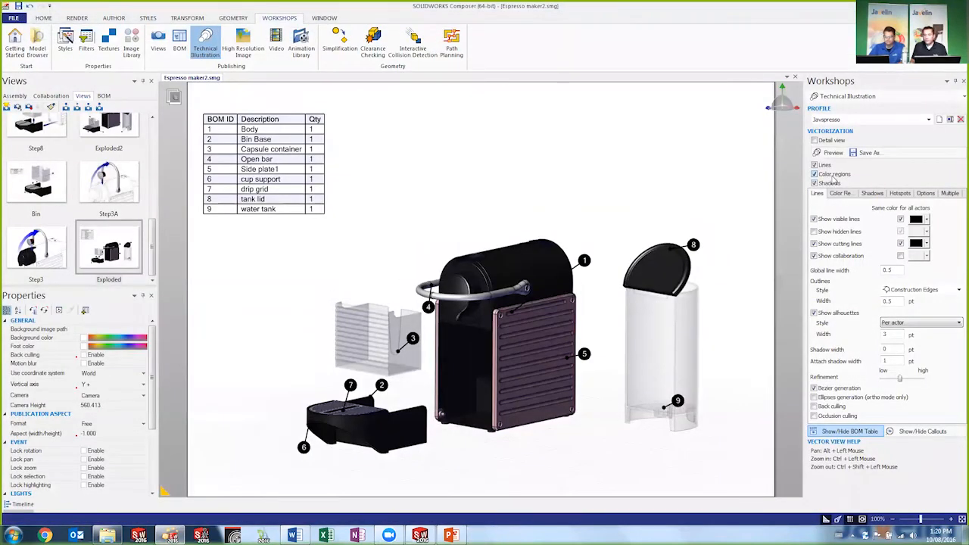
{"action": "left_click", "coordinate": [832, 152]}
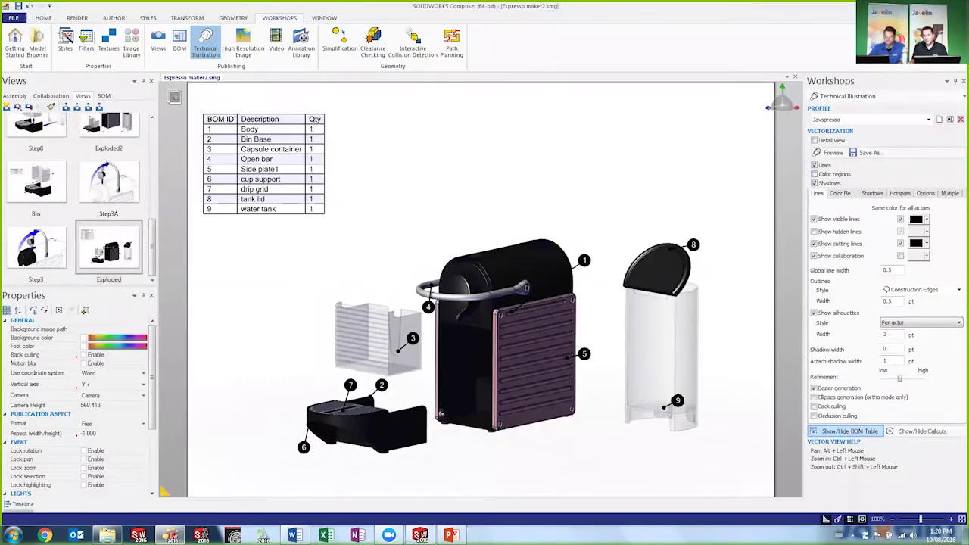
Step: Save the illustration as Espresso maker2.eps in the Images folder and return to Word
{"action": "left_click", "coordinate": [863, 152]}
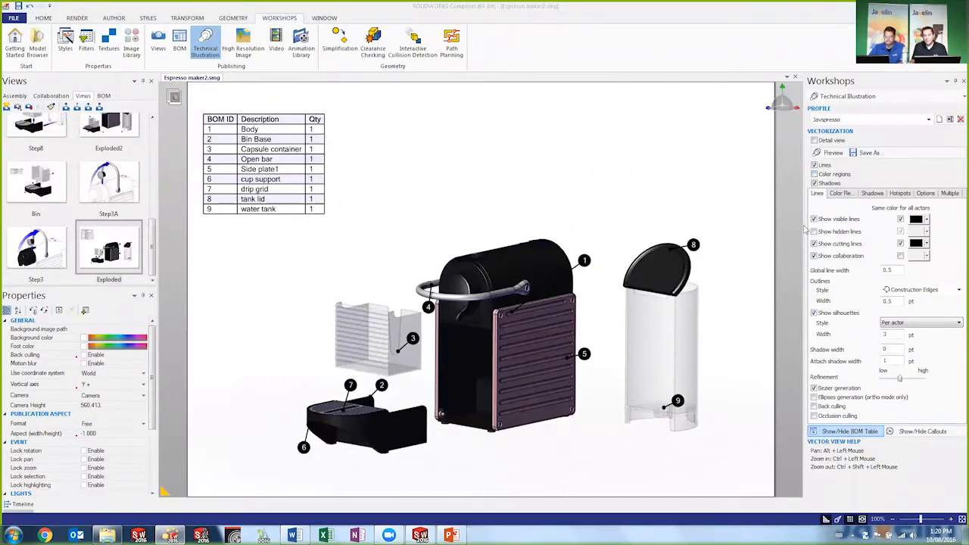
{"action": "left_click", "coordinate": [503, 419]}
{"action": "left_click", "coordinate": [503, 405]}
{"action": "left_click", "coordinate": [424, 421]}
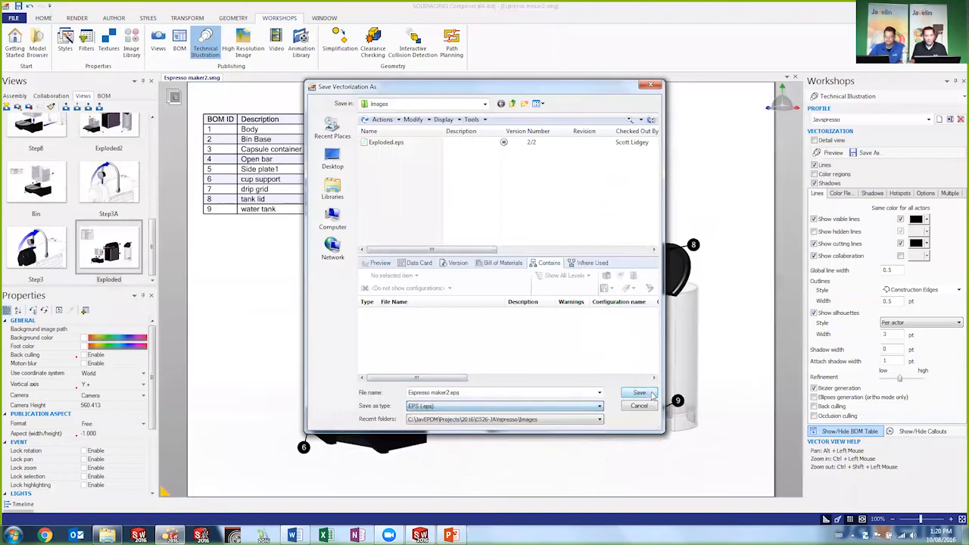
{"action": "left_click", "coordinate": [639, 393]}
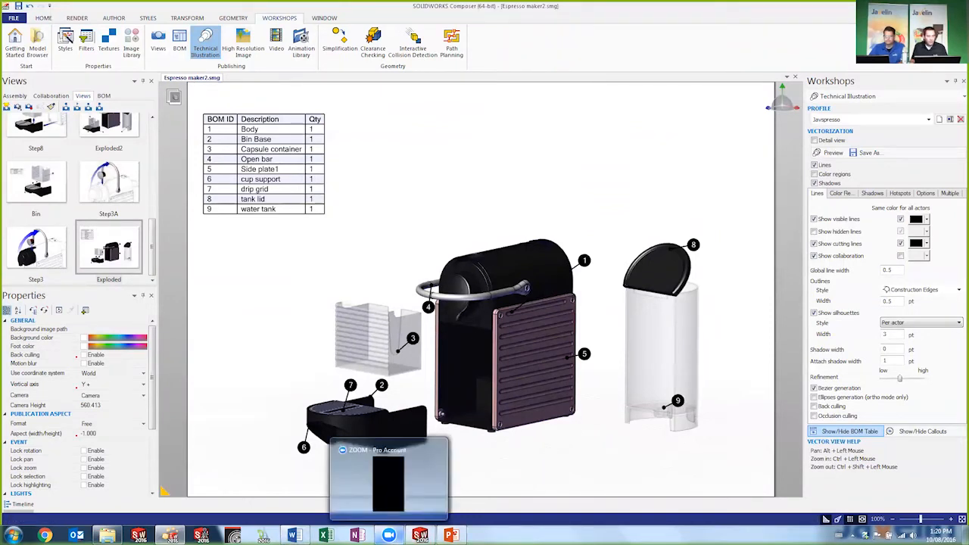
{"action": "mouse_move", "coordinate": [293, 536]}
{"action": "left_click", "coordinate": [294, 484]}
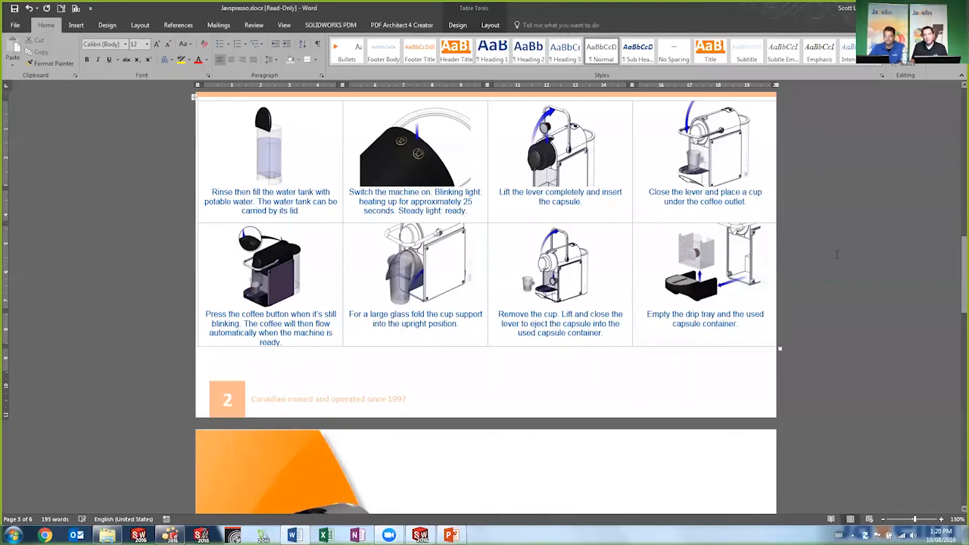
{"action": "scroll", "coordinate": [836, 254], "scroll_direction": "down", "scroll_amount": 5}
{"action": "scroll", "coordinate": [835, 254], "scroll_direction": "down", "scroll_amount": 5}
{"action": "scroll", "coordinate": [835, 254], "scroll_direction": "down", "scroll_amount": 5}
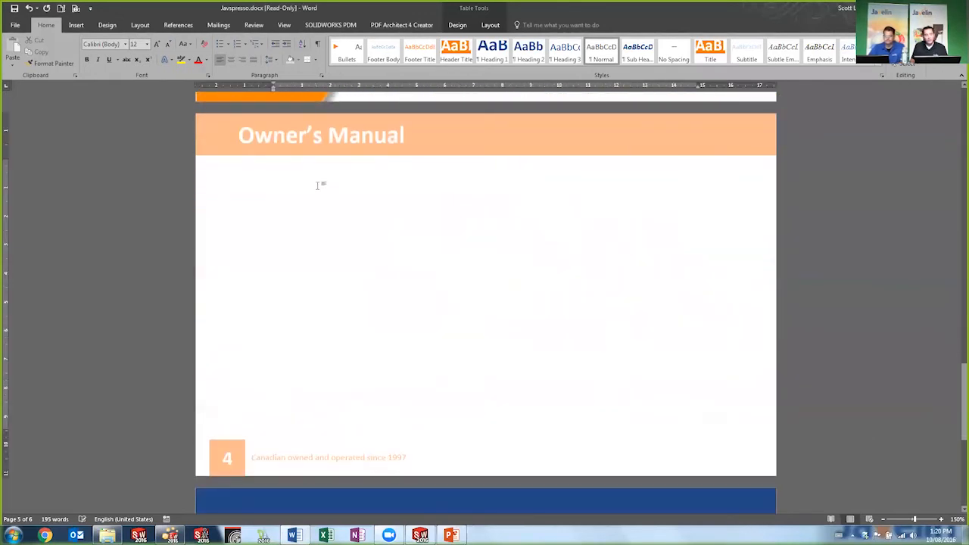
Step: Insert the Espresso maker2.eps exploded illustration onto the empty manual page
{"action": "left_click", "coordinate": [318, 185]}
{"action": "left_click", "coordinate": [76, 25]}
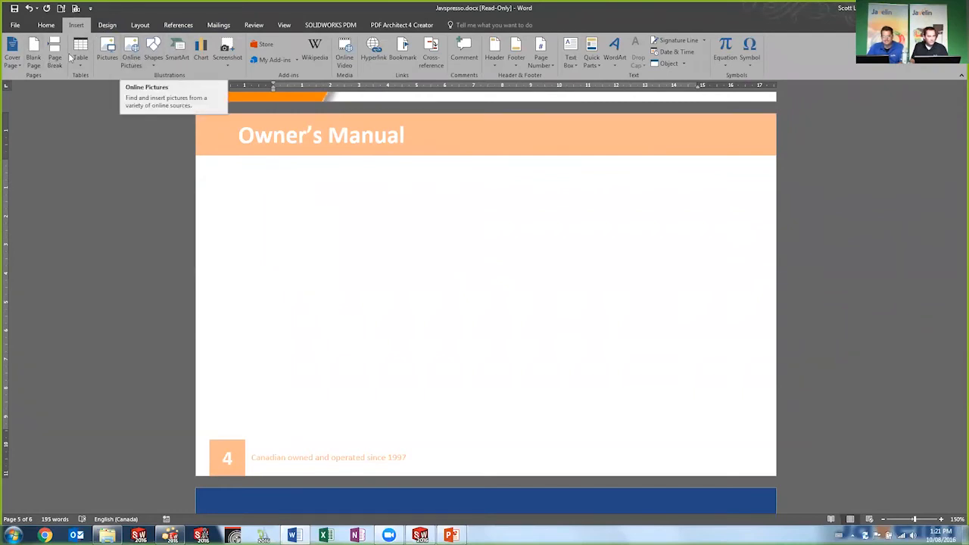
{"action": "left_click", "coordinate": [103, 52]}
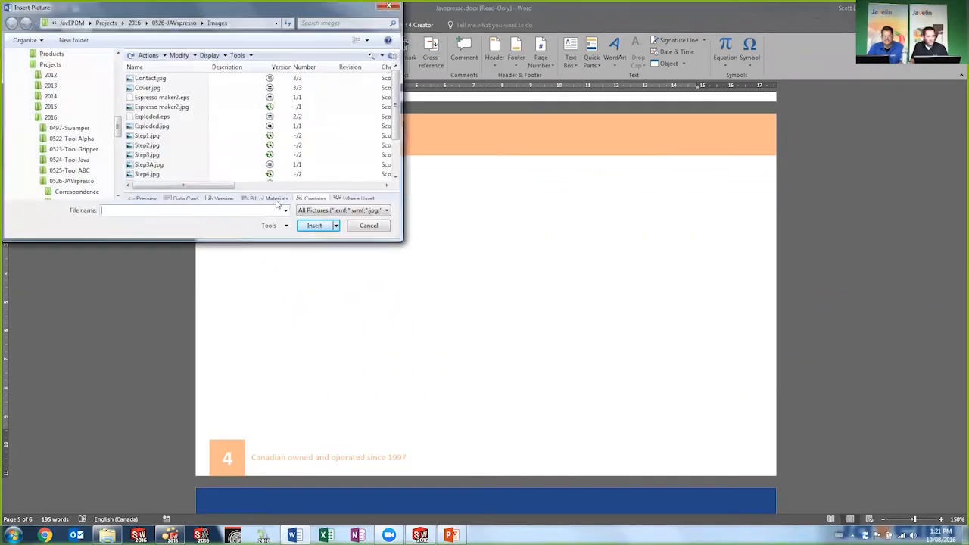
{"action": "left_click", "coordinate": [314, 210]}
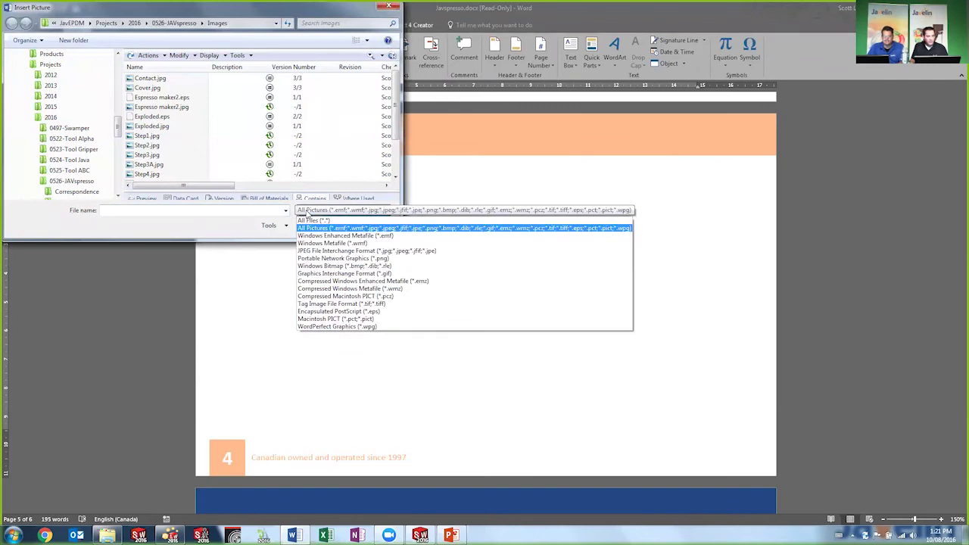
{"action": "left_click", "coordinate": [303, 210]}
{"action": "left_click", "coordinate": [341, 221]}
{"action": "left_click", "coordinate": [161, 97]}
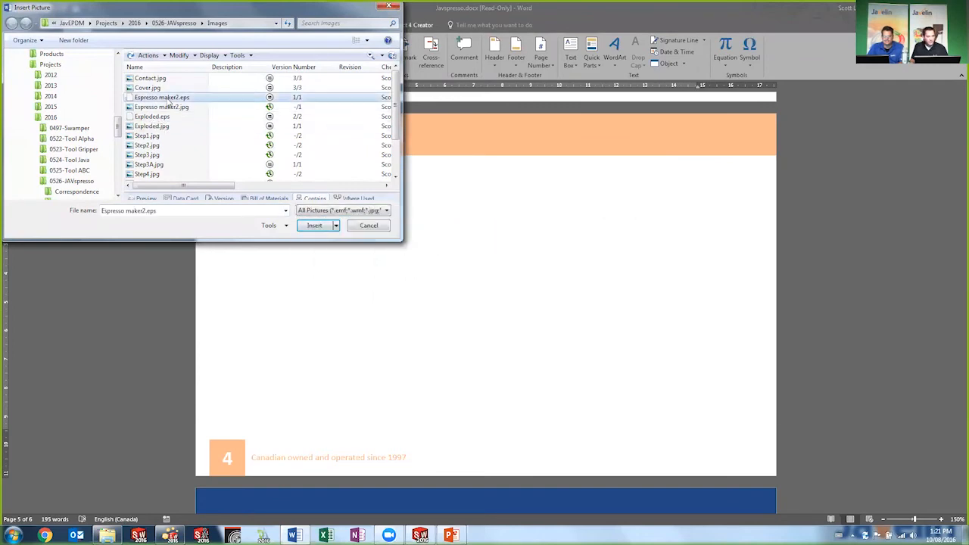
{"action": "left_click", "coordinate": [314, 225]}
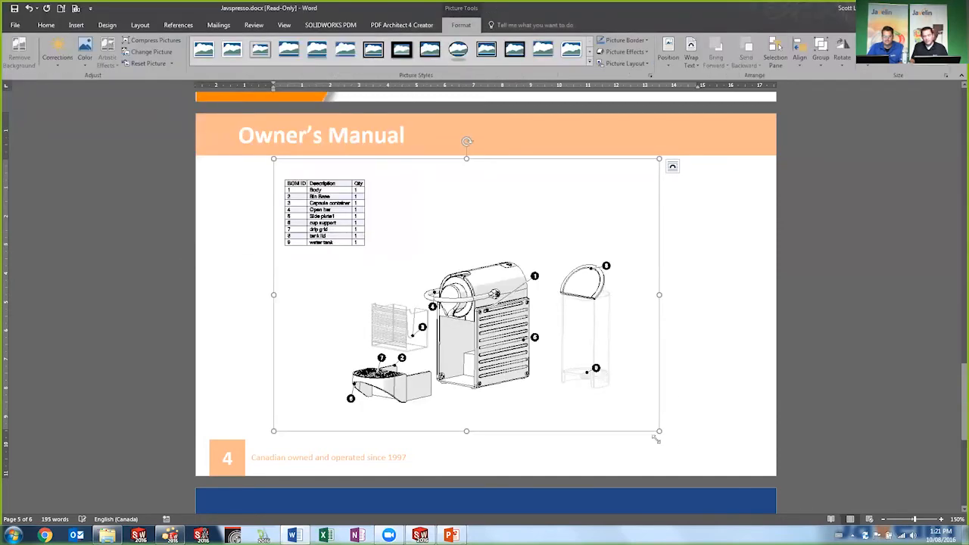
Step: Enlarge the inserted illustration to fill more of the page
{"action": "left_click_drag", "start_coordinate": [659, 431], "coordinate": [707, 464]}
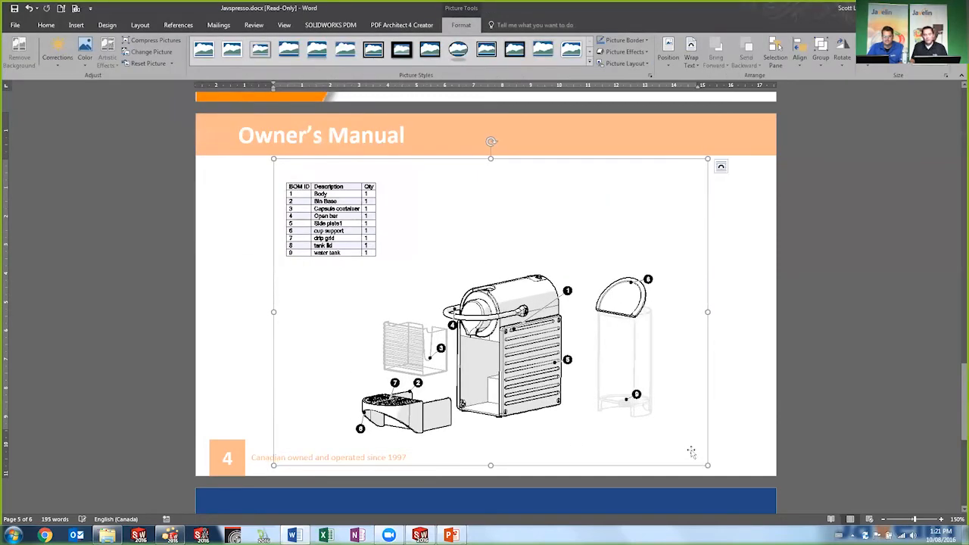
{"action": "left_click", "coordinate": [732, 363]}
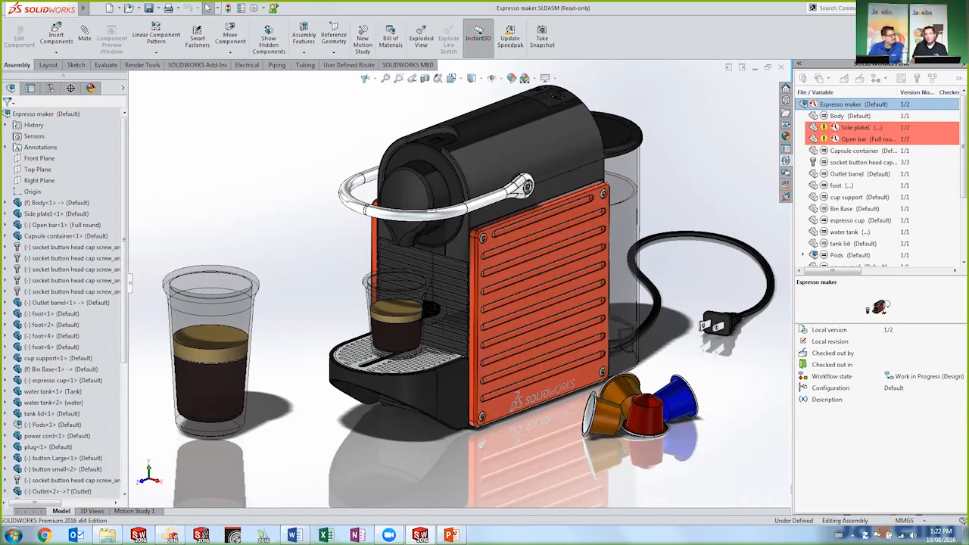
Step: Get Latest Version of the Espresso maker assembly from the PDM vault and reload it
{"action": "right_click", "coordinate": [871, 104]}
{"action": "left_click", "coordinate": [910, 190]}
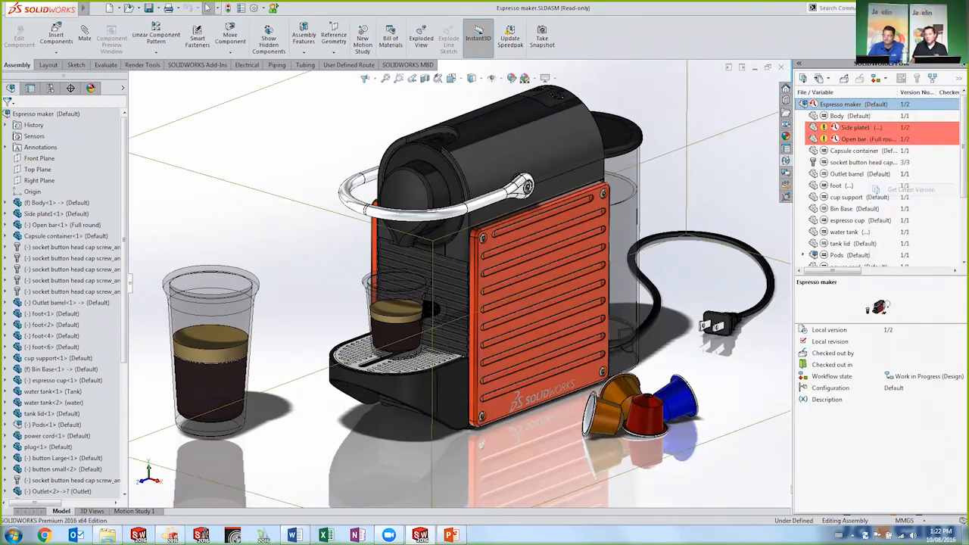
{"action": "left_click", "coordinate": [493, 320]}
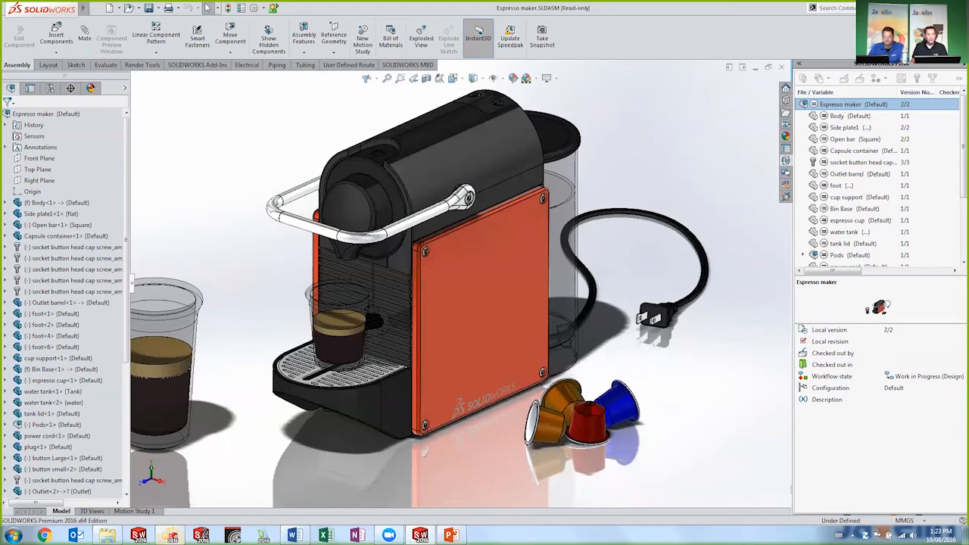
Step: Return to the Composer project's Default view and start updating it from a revised model file
{"action": "left_click", "coordinate": [420, 535]}
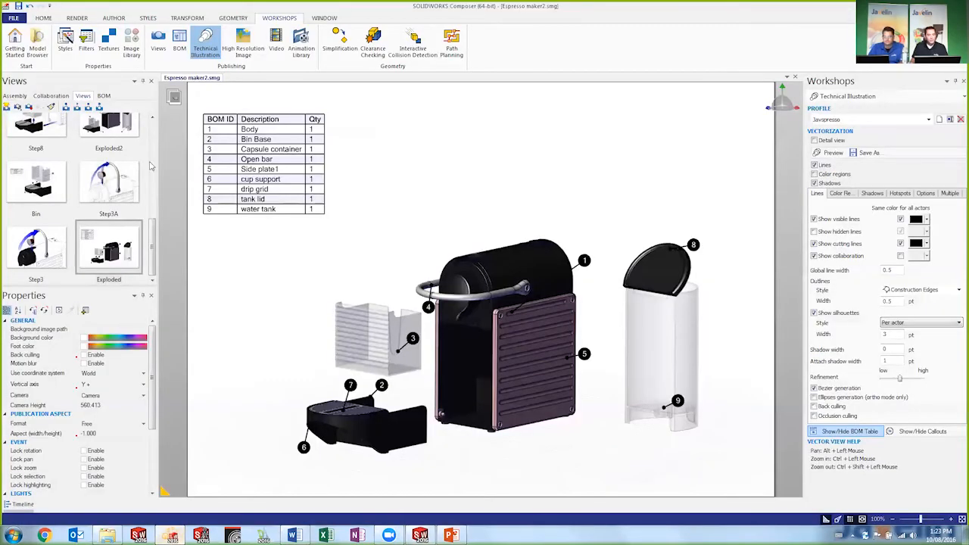
{"action": "scroll", "coordinate": [154, 132], "scroll_direction": "up", "scroll_amount": 3}
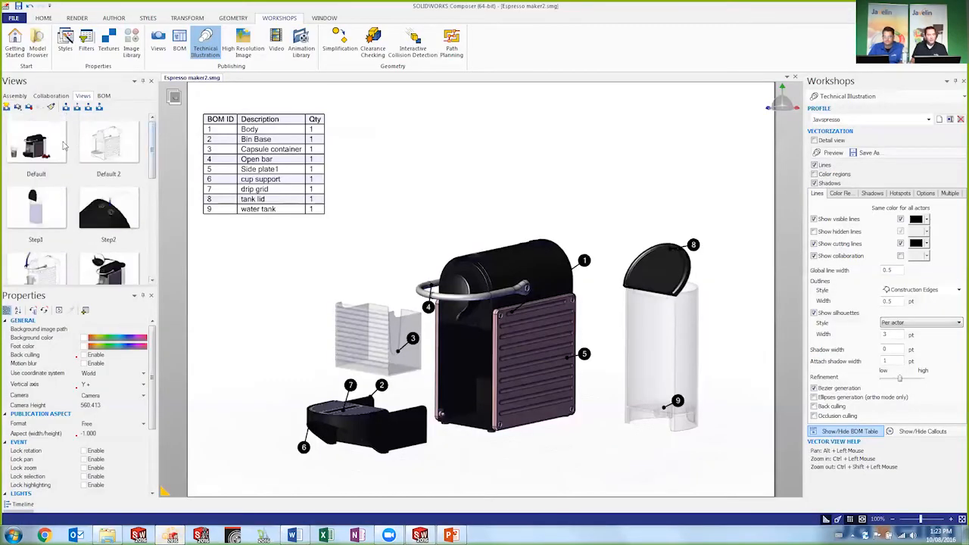
{"action": "left_click", "coordinate": [37, 144]}
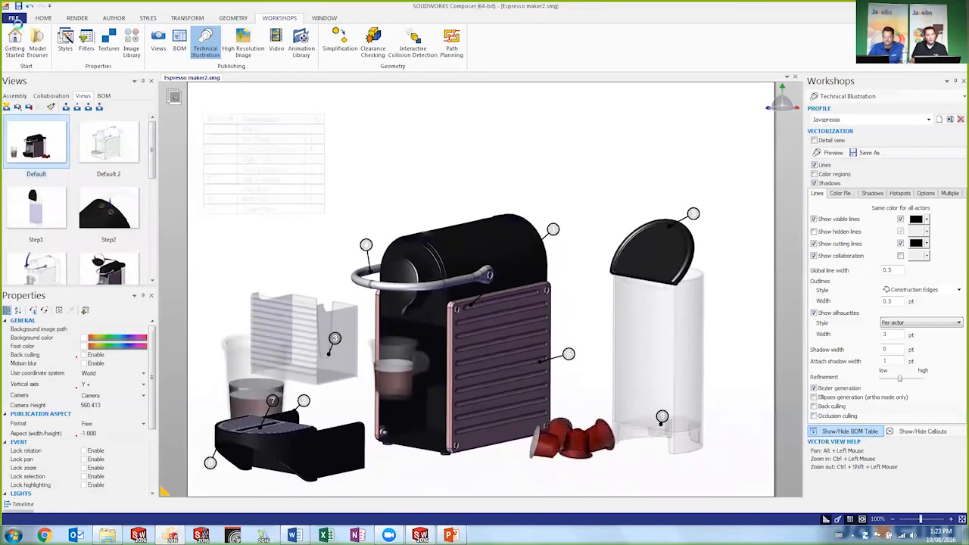
{"action": "left_click", "coordinate": [13, 18]}
{"action": "mouse_move", "coordinate": [32, 79]}
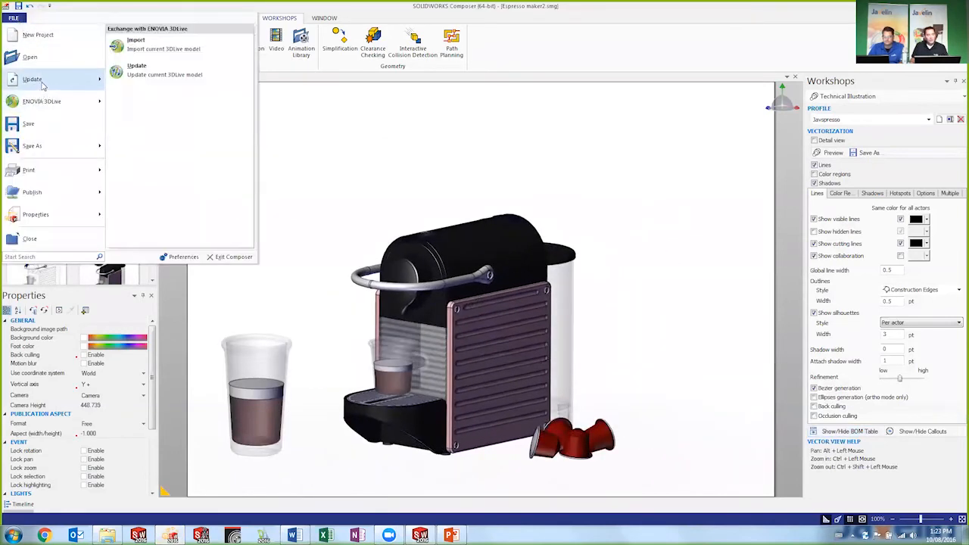
{"action": "left_click", "coordinate": [173, 44]}
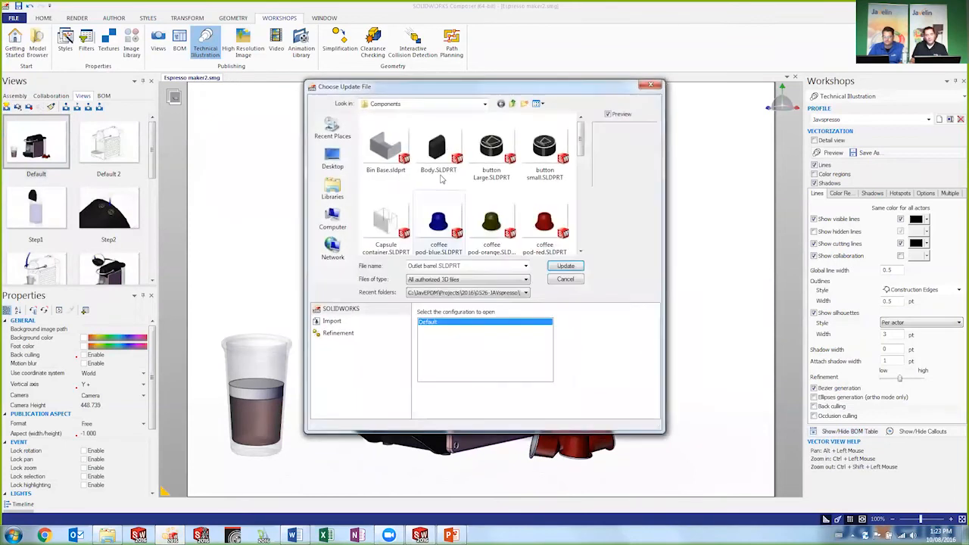
Step: Browse C: > JavEPDM > Projects > 2016 > 0526-JAVspresso > MCAD and update from Espresso maker.SLDASM
{"action": "left_click", "coordinate": [512, 104]}
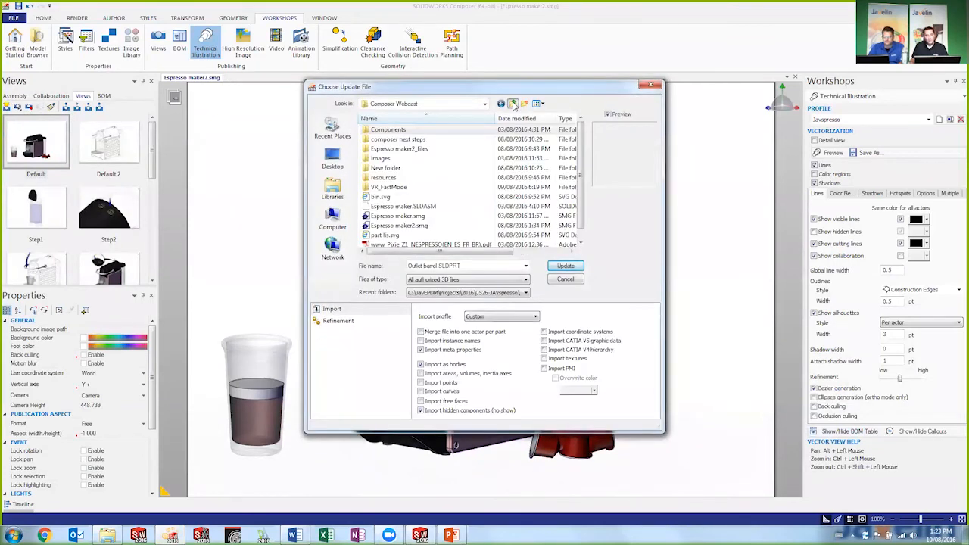
{"action": "left_click", "coordinate": [484, 104]}
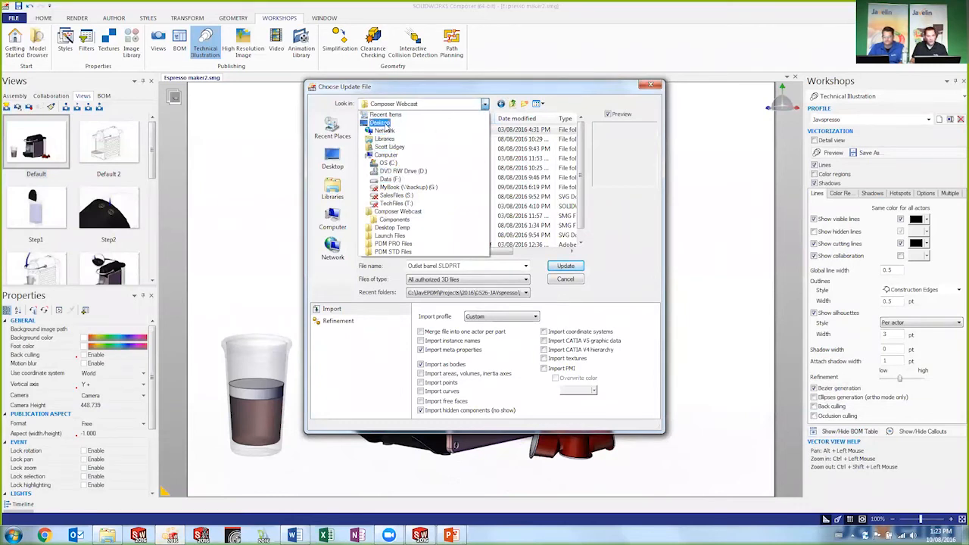
{"action": "left_click", "coordinate": [381, 123]}
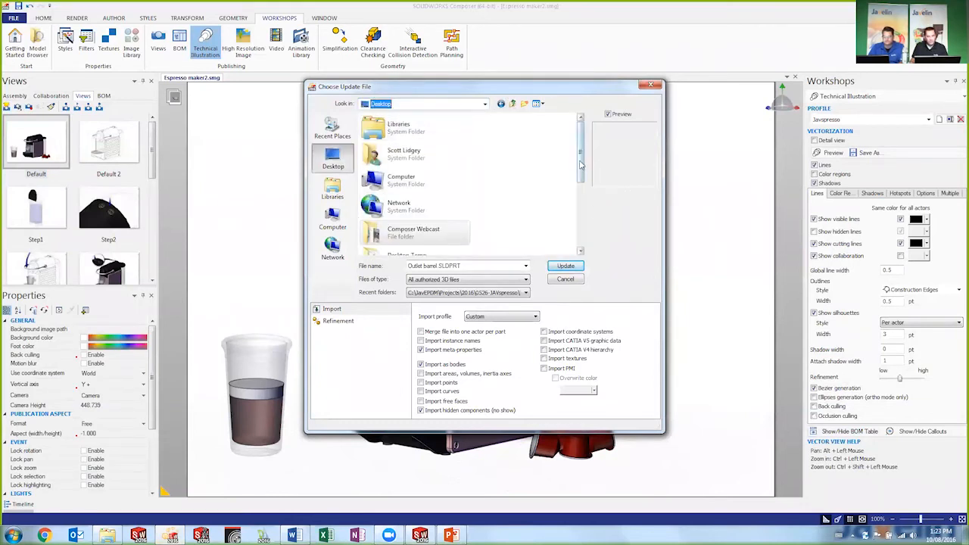
{"action": "left_click_drag", "start_coordinate": [581, 155], "coordinate": [580, 185]}
{"action": "scroll", "coordinate": [465, 174], "scroll_direction": "up", "scroll_amount": 2}
{"action": "left_click", "coordinate": [485, 103]}
{"action": "left_click", "coordinate": [401, 141]}
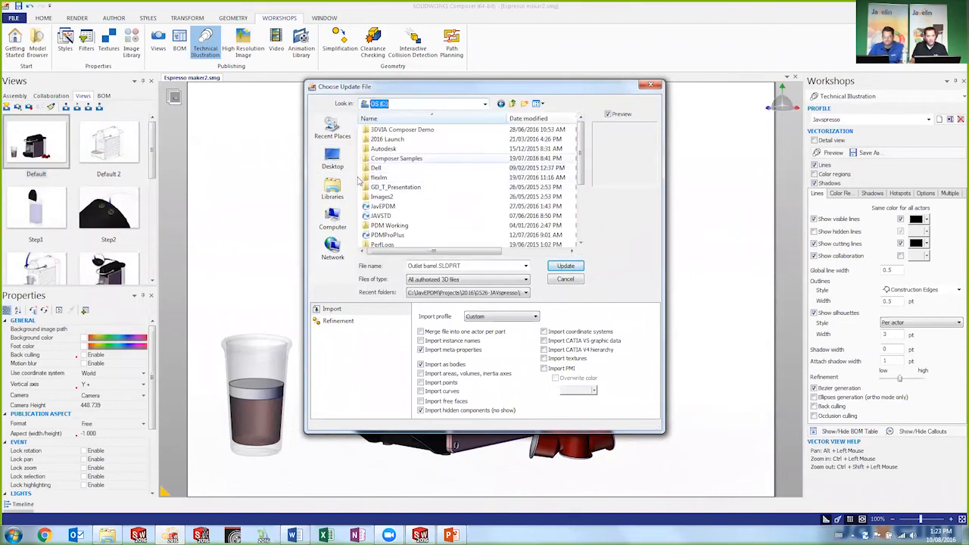
{"action": "double_click", "coordinate": [382, 206]}
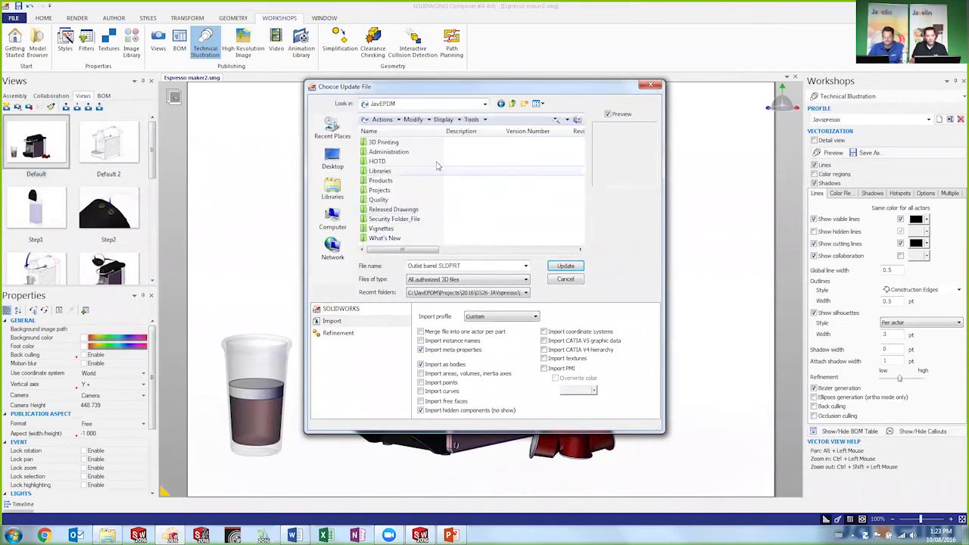
{"action": "double_click", "coordinate": [378, 190]}
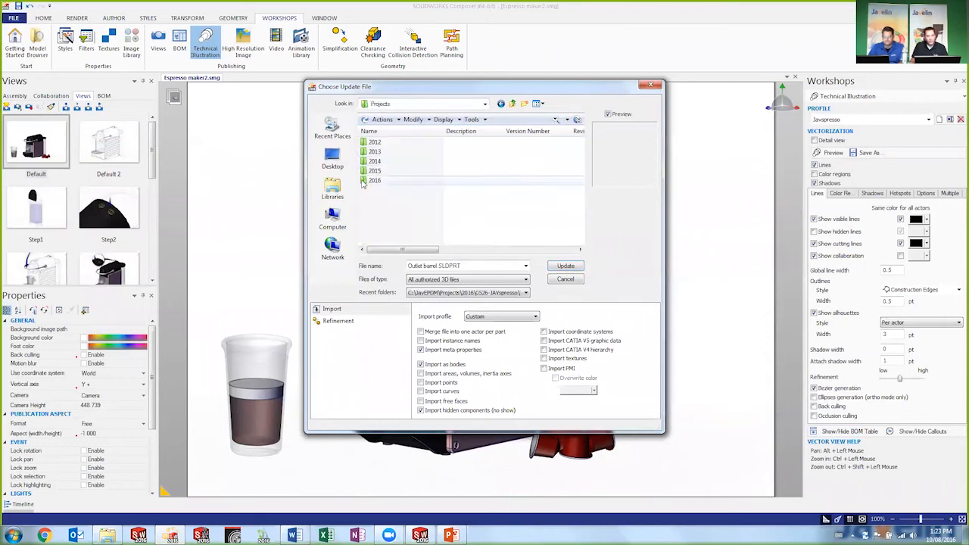
{"action": "double_click", "coordinate": [373, 180]}
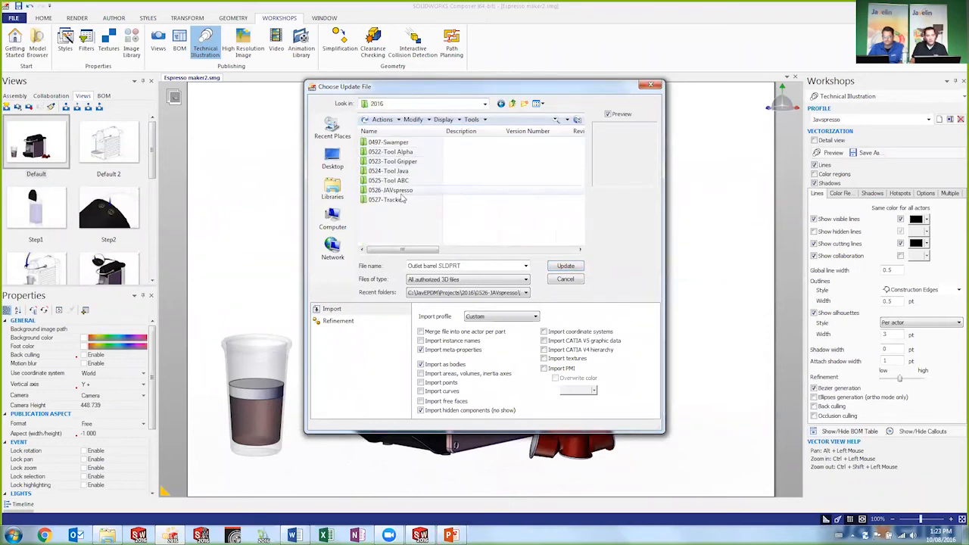
{"action": "double_click", "coordinate": [389, 190]}
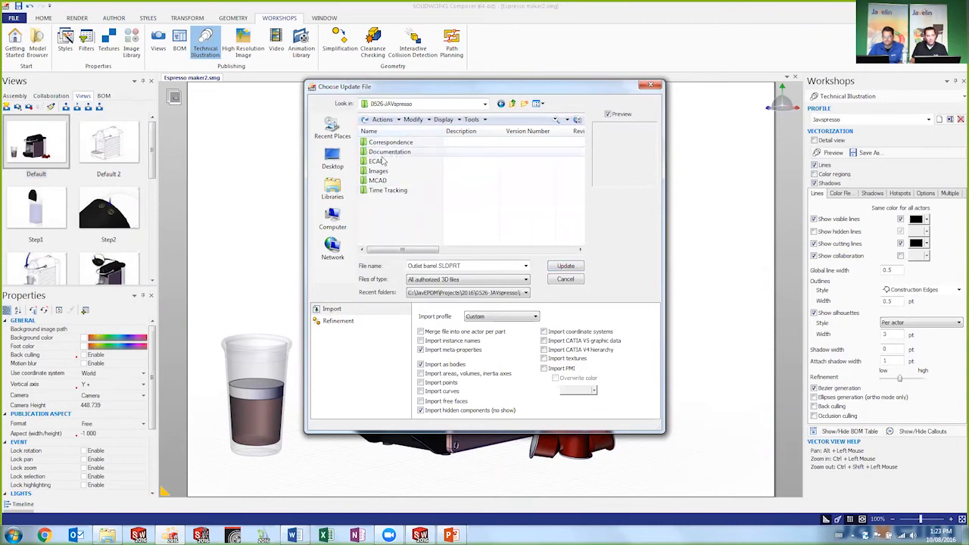
{"action": "double_click", "coordinate": [377, 180]}
{"action": "left_click", "coordinate": [401, 151]}
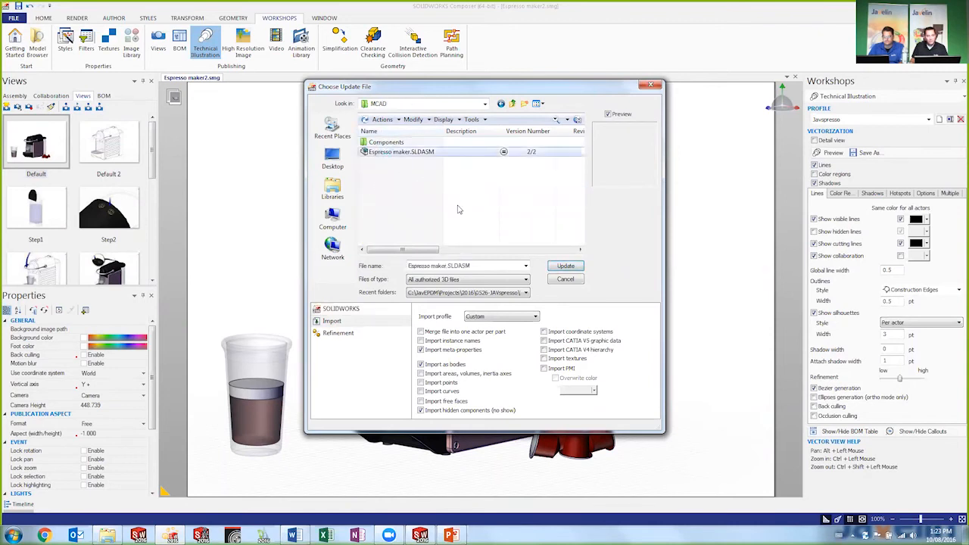
{"action": "left_click", "coordinate": [565, 267]}
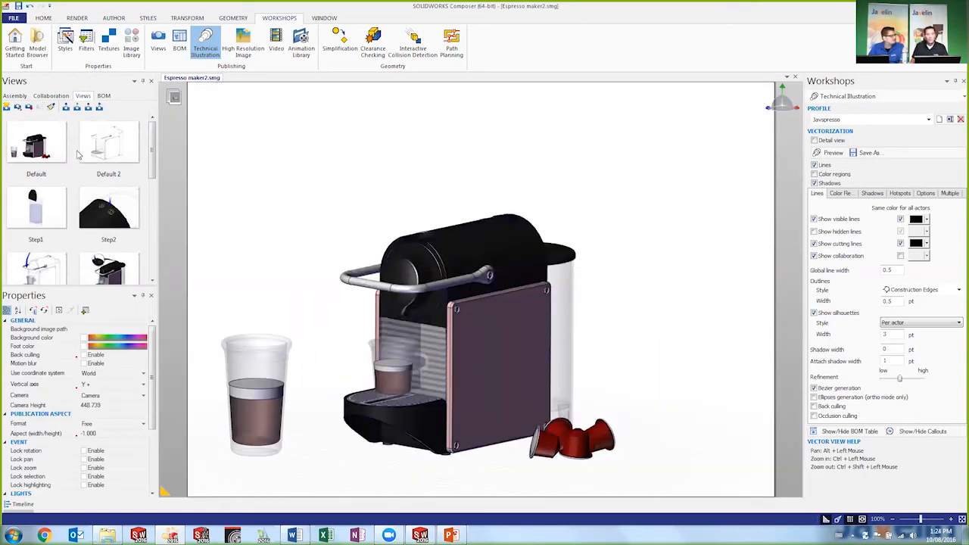
Step: Check the Step3 view shows the updated machine, return to Default and switch to High Resolution Image publishing
{"action": "left_click", "coordinate": [36, 151]}
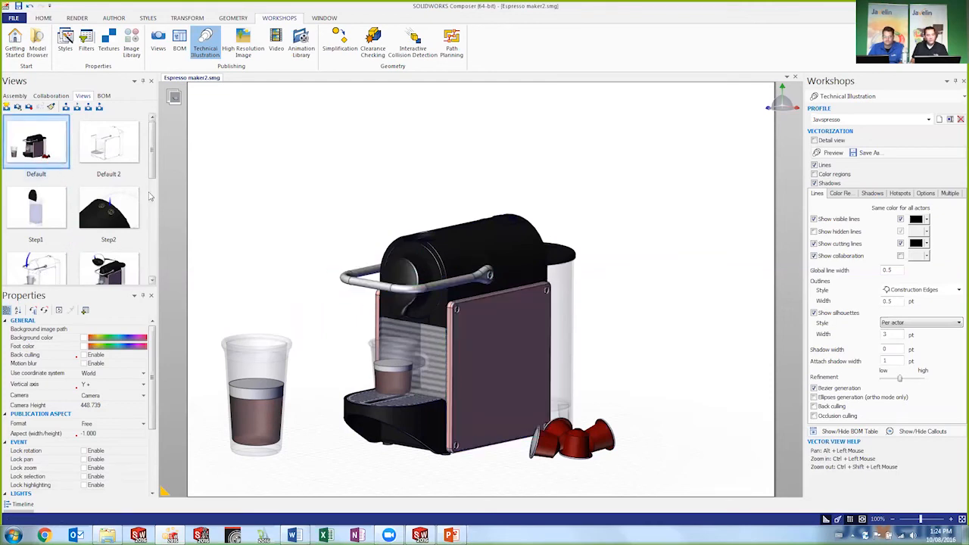
{"action": "left_click_drag", "start_coordinate": [153, 164], "coordinate": [152, 278]}
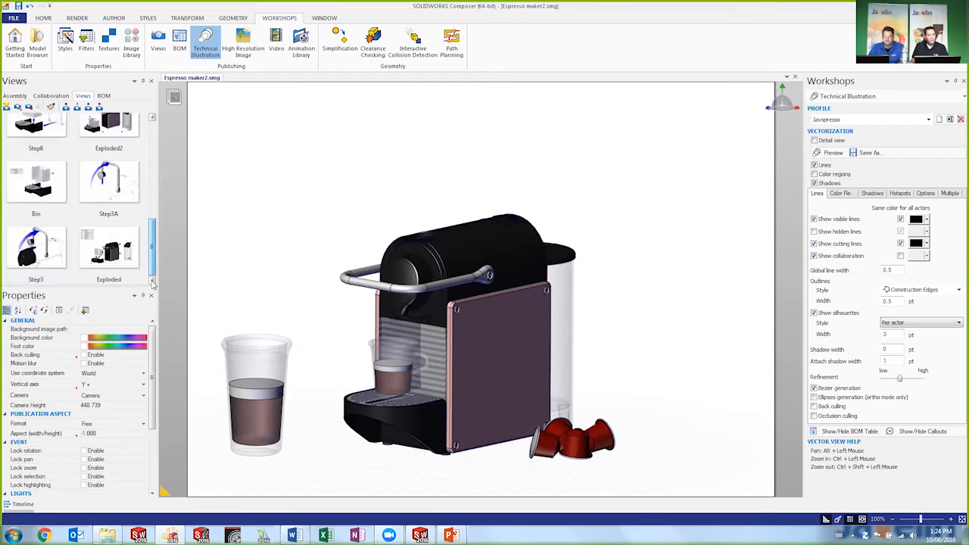
{"action": "left_click", "coordinate": [36, 248]}
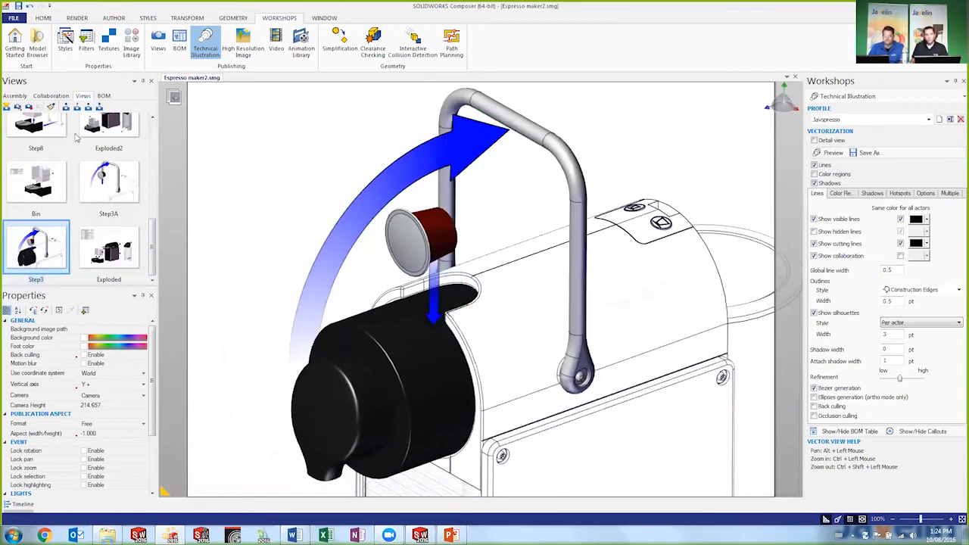
{"action": "scroll", "coordinate": [76, 190], "scroll_direction": "up", "scroll_amount": 5}
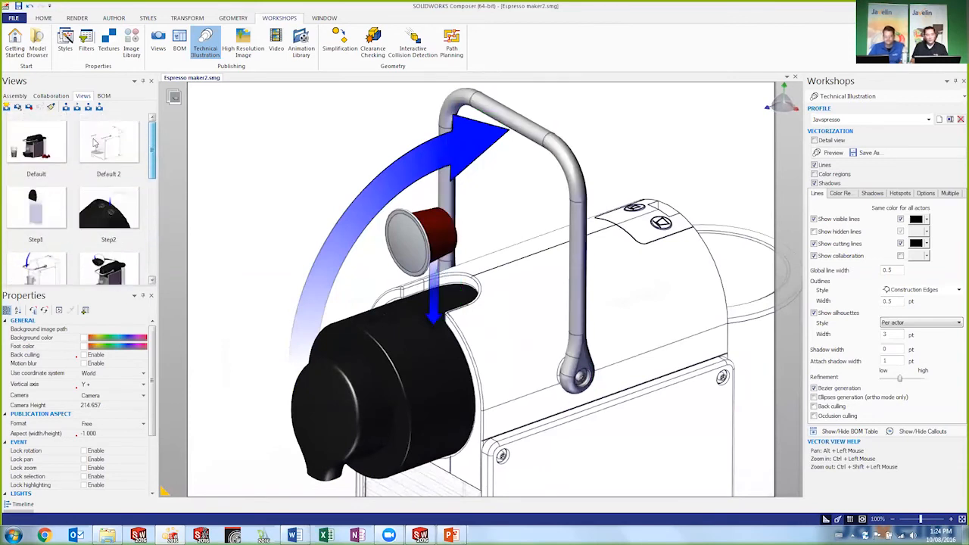
{"action": "left_click", "coordinate": [43, 147]}
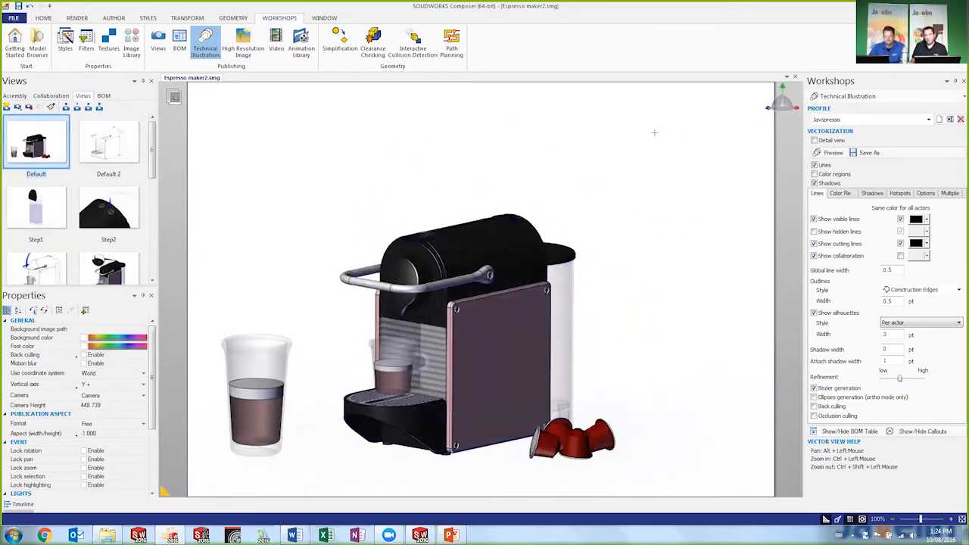
{"action": "left_click", "coordinate": [243, 43]}
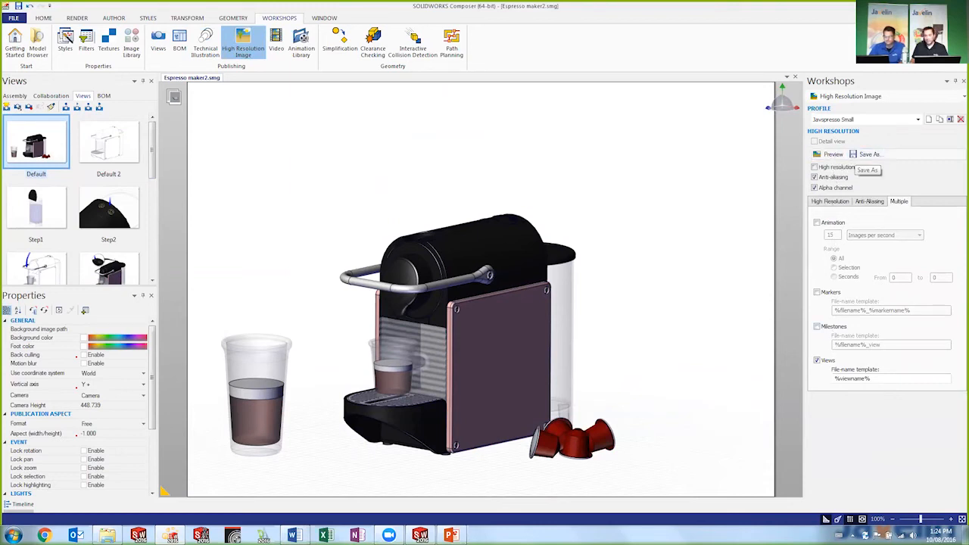
Step: Choose the Javspresso Small image output profile and start saving the rendered views
{"action": "left_click", "coordinate": [918, 119]}
{"action": "left_click", "coordinate": [862, 149]}
{"action": "left_click", "coordinate": [918, 119]}
{"action": "left_click", "coordinate": [863, 125]}
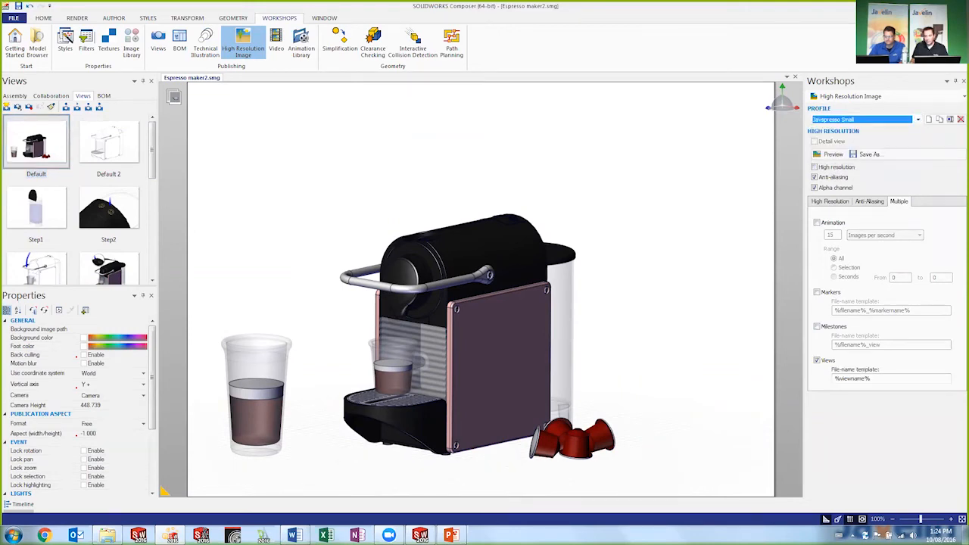
{"action": "left_click", "coordinate": [830, 201]}
{"action": "left_click", "coordinate": [865, 153]}
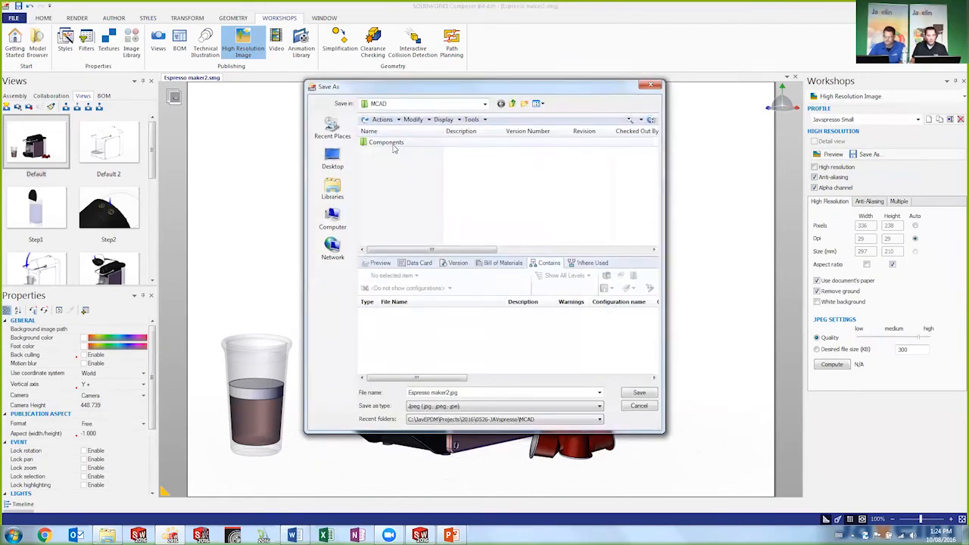
Step: Save into 0526-JAVspresso > Images, replacing the existing Espresso maker2.jpg
{"action": "left_click", "coordinate": [513, 103]}
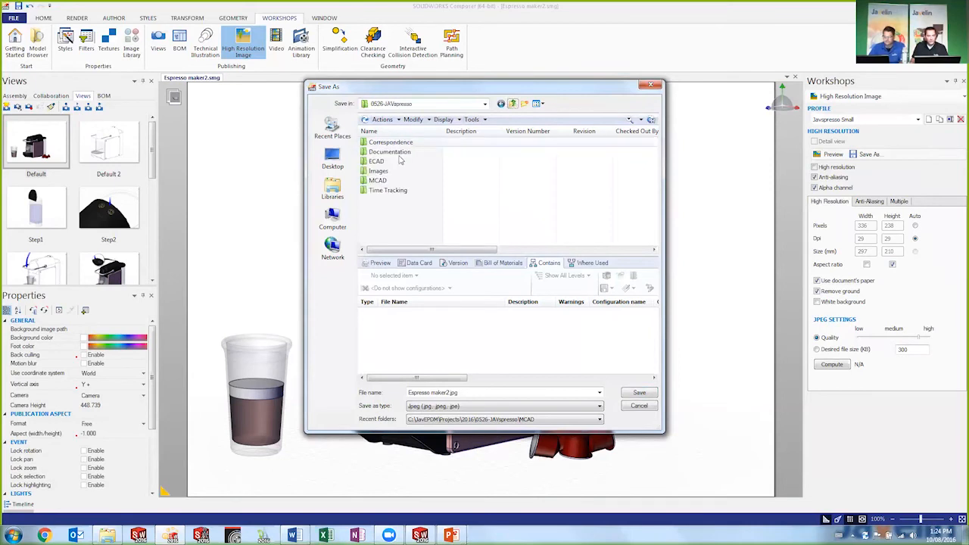
{"action": "double_click", "coordinate": [378, 171]}
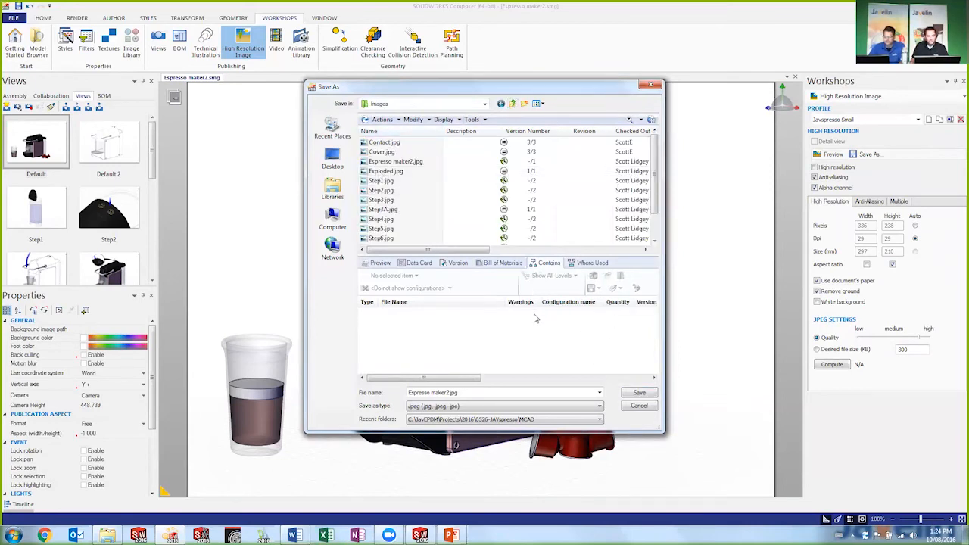
{"action": "left_click", "coordinate": [639, 392]}
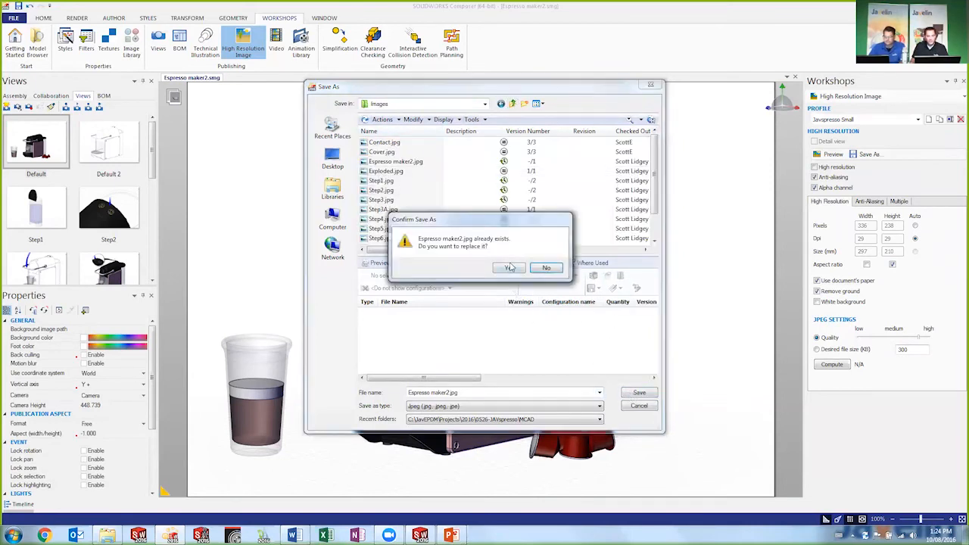
{"action": "left_click", "coordinate": [510, 268]}
Step: Switch to Word, select the whole manual to refresh it, then page back through the illustrations to the cover
{"action": "key", "text": "alt+Tab"}
{"action": "key", "text": "alt+Tab"}
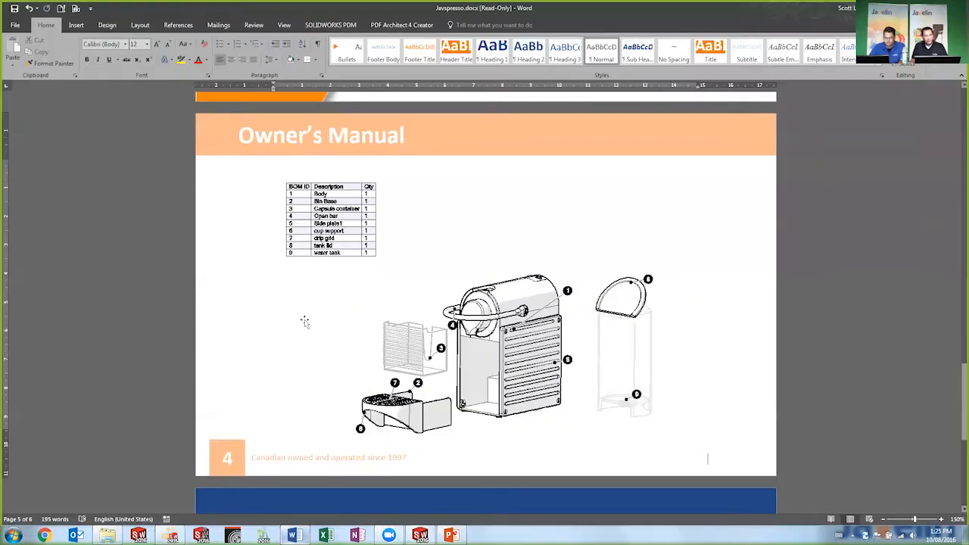
{"action": "key", "text": "ctrl+a"}
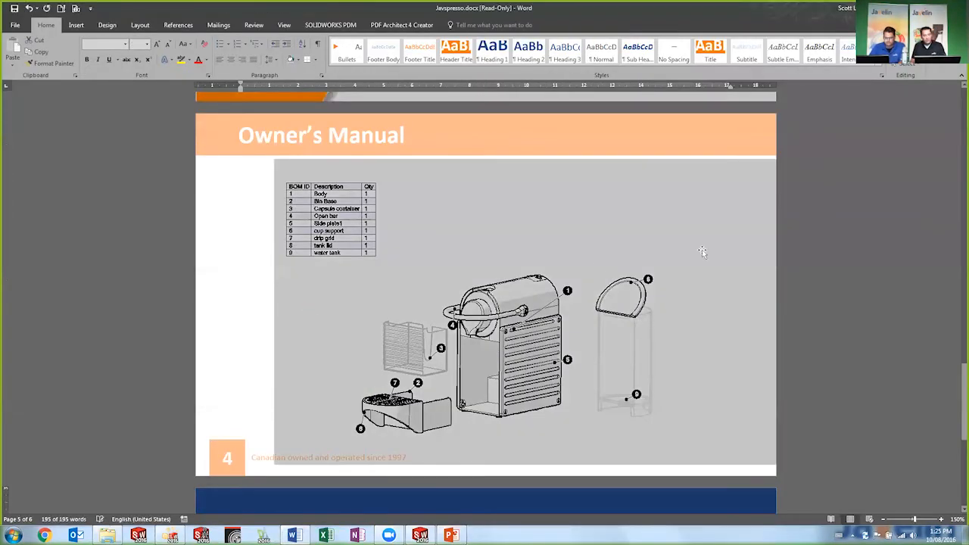
{"action": "left_click", "coordinate": [836, 227]}
{"action": "scroll", "coordinate": [837, 227], "scroll_direction": "up", "scroll_amount": 8}
{"action": "scroll", "coordinate": [836, 227], "scroll_direction": "up", "scroll_amount": 10}
{"action": "scroll", "coordinate": [837, 227], "scroll_direction": "up", "scroll_amount": 6}
{"action": "scroll", "coordinate": [757, 265], "scroll_direction": "down", "scroll_amount": 1}
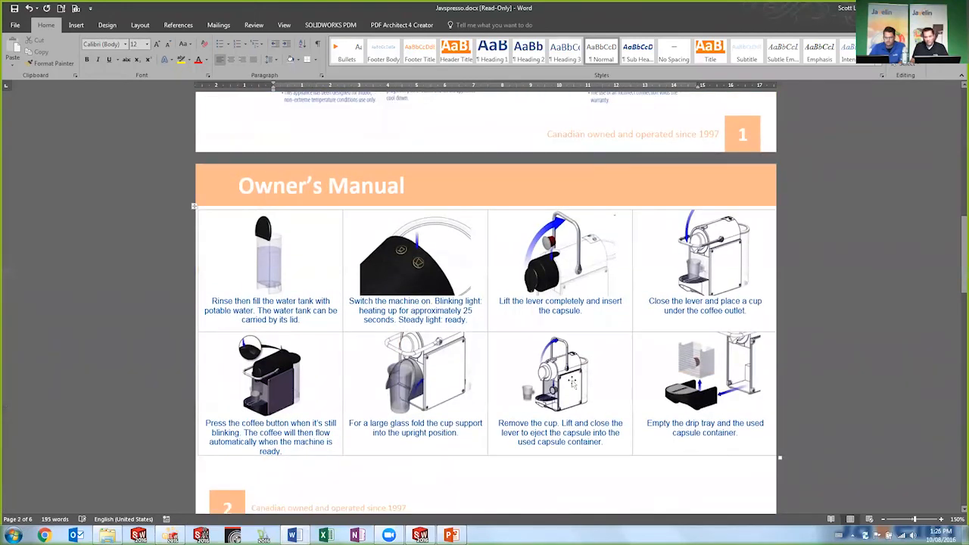
{"action": "left_click", "coordinate": [573, 411]}
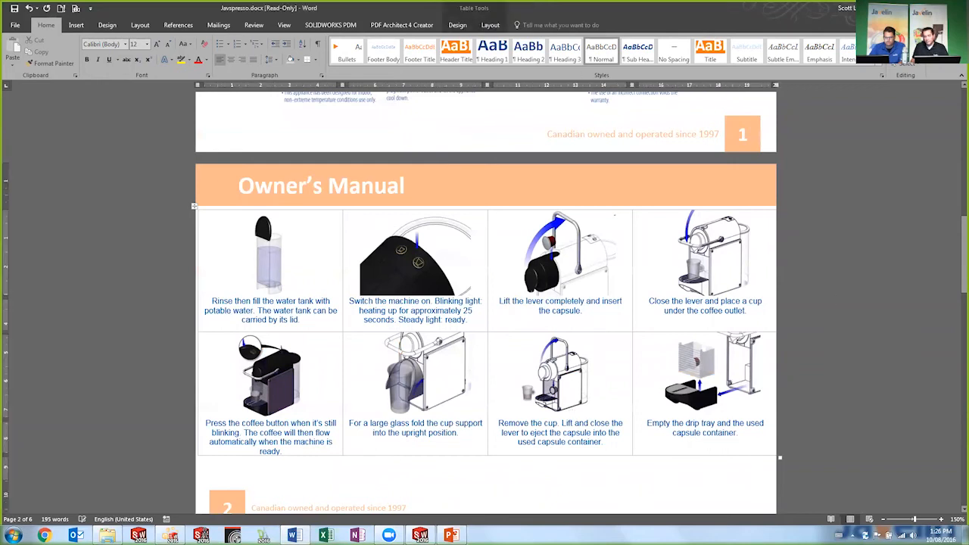
{"action": "scroll", "coordinate": [573, 411], "scroll_direction": "up", "scroll_amount": 5}
{"action": "scroll", "coordinate": [573, 411], "scroll_direction": "up", "scroll_amount": 2}
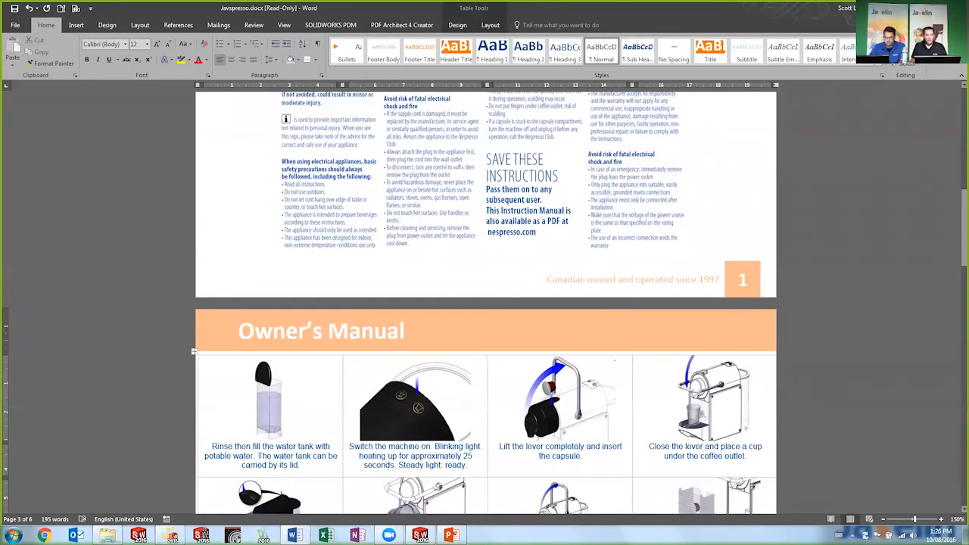
{"action": "scroll", "coordinate": [551, 288], "scroll_direction": "up", "scroll_amount": 3}
{"action": "scroll", "coordinate": [550, 288], "scroll_direction": "up", "scroll_amount": 2}
{"action": "scroll", "coordinate": [550, 287], "scroll_direction": "up", "scroll_amount": 4}
{"action": "scroll", "coordinate": [550, 288], "scroll_direction": "up", "scroll_amount": 4}
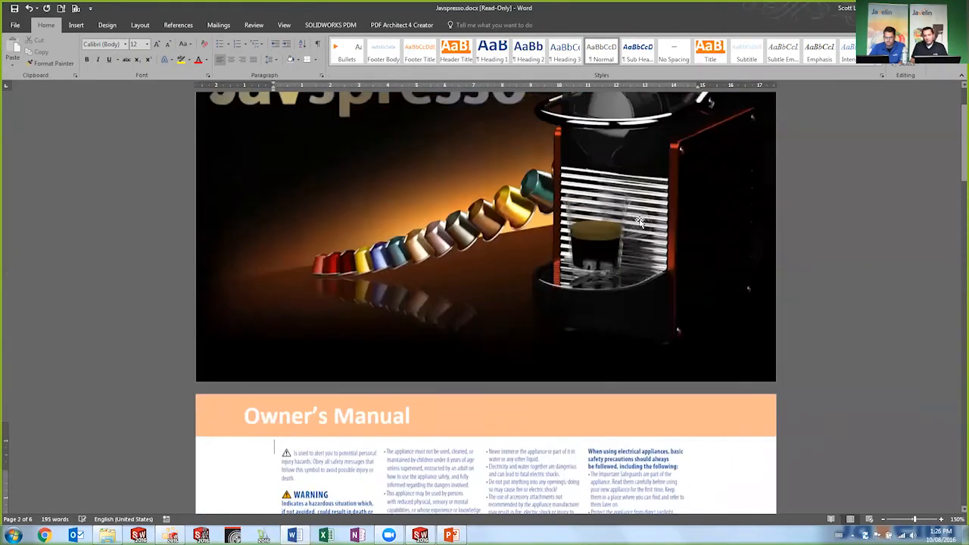
{"action": "scroll", "coordinate": [591, 341], "scroll_direction": "up", "scroll_amount": 3}
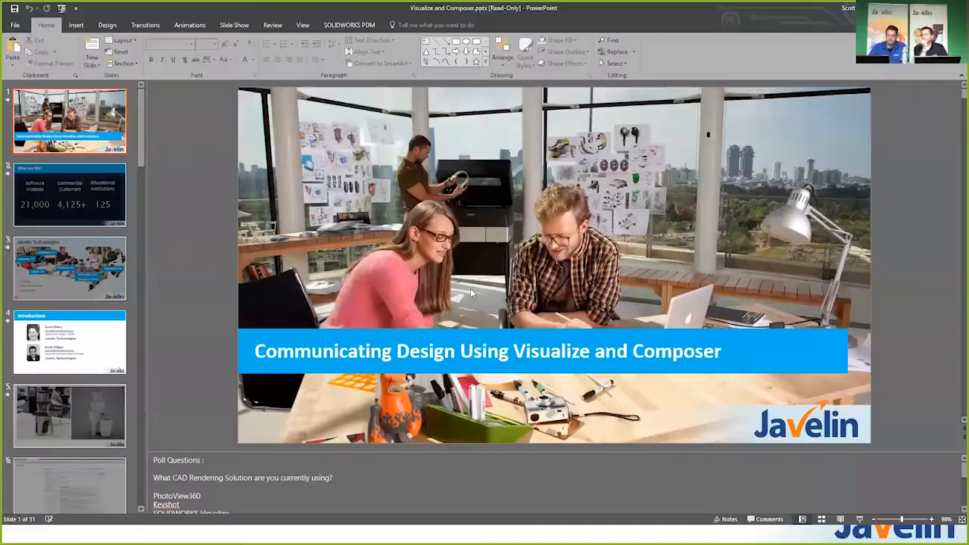
Step: Switch from PowerPoint's title slide to the Visualize render of the machine
{"action": "key", "text": "alt+Tab"}
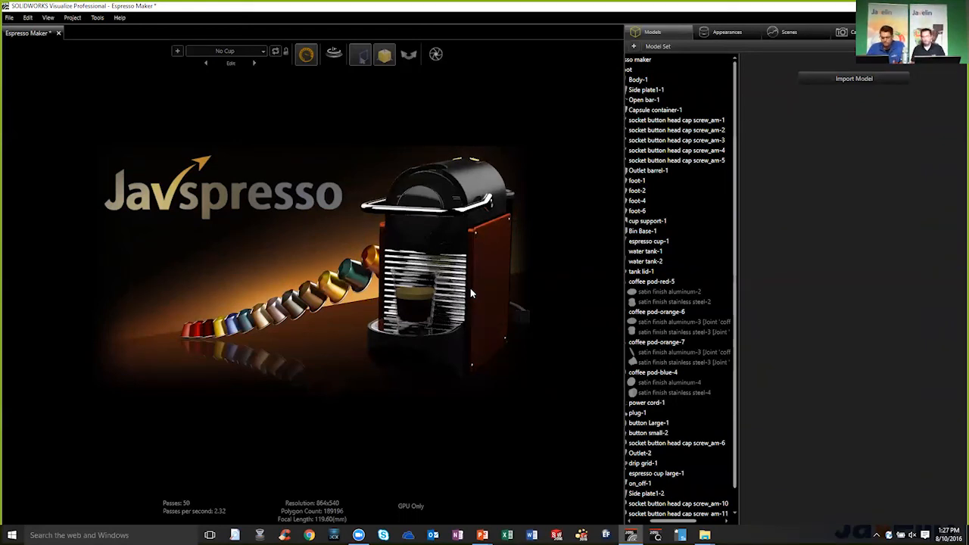
Step: Switch to the Visualize and Composer File Explorer window and reposition it on screen
{"action": "key", "text": "alt+Tab"}
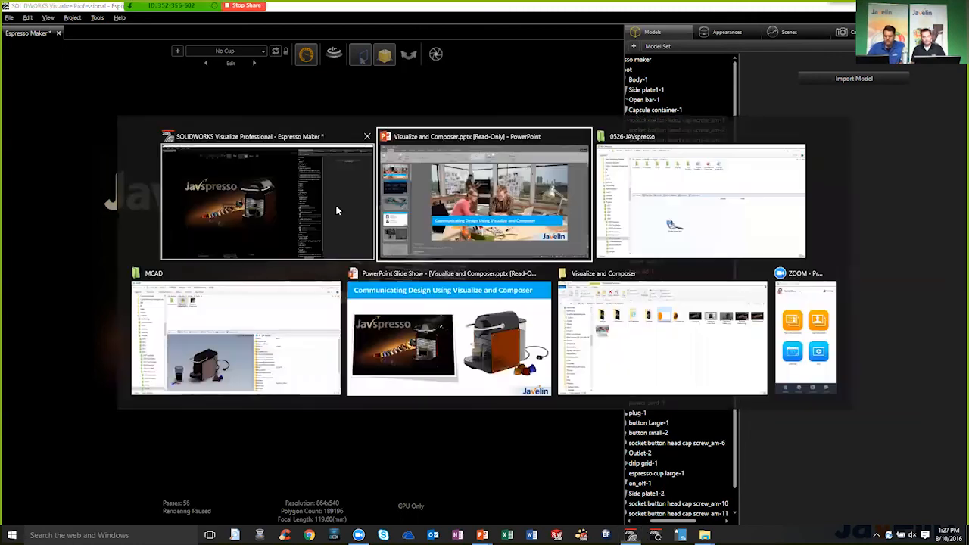
{"action": "key", "text": "Tab"}
{"action": "key", "text": "Tab"}
{"action": "key", "text": "Tab"}
{"action": "key", "text": "Tab"}
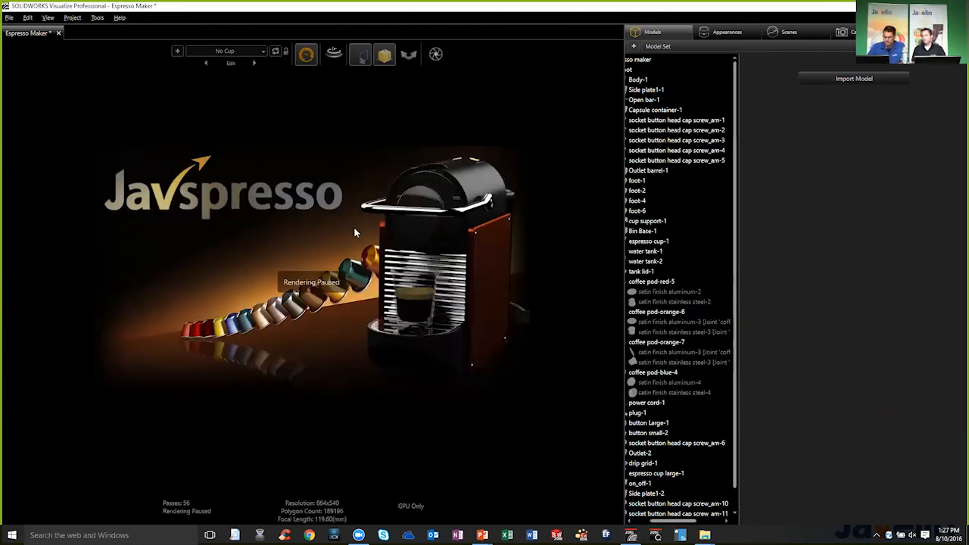
{"action": "left_click_drag", "start_coordinate": [702, 155], "coordinate": [418, 85]}
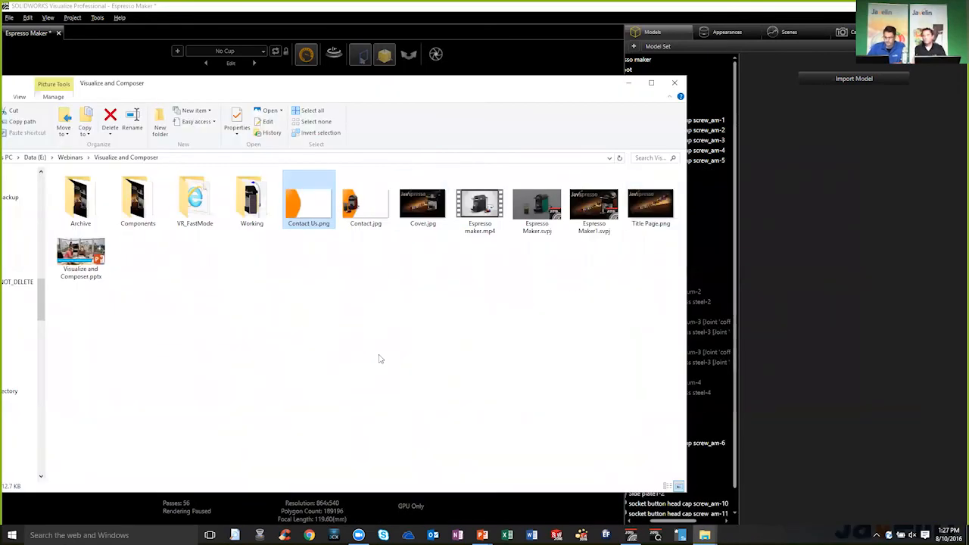
Step: Preview the new Cover.jpg image and close the preview
{"action": "left_click", "coordinate": [422, 204]}
{"action": "double_click", "coordinate": [435, 212]}
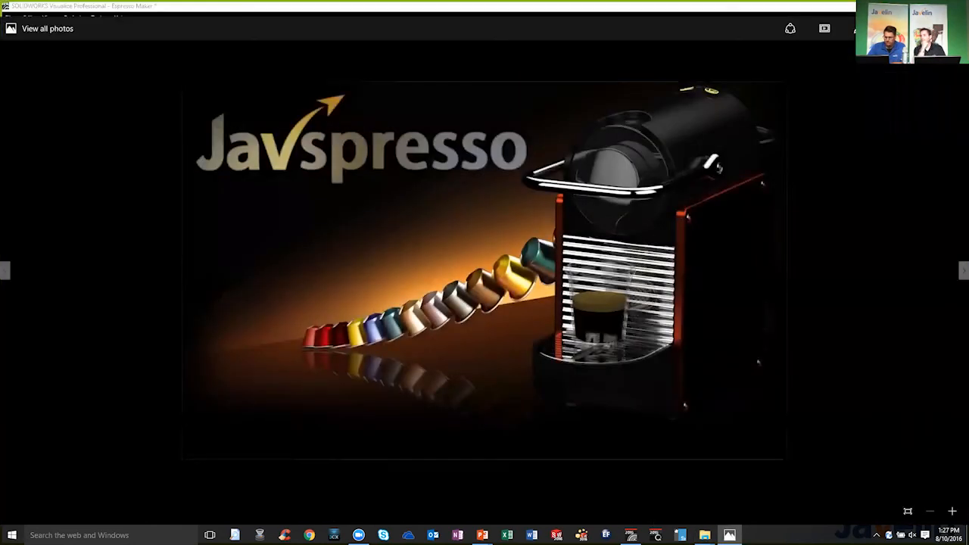
{"action": "key", "text": "alt+F4"}
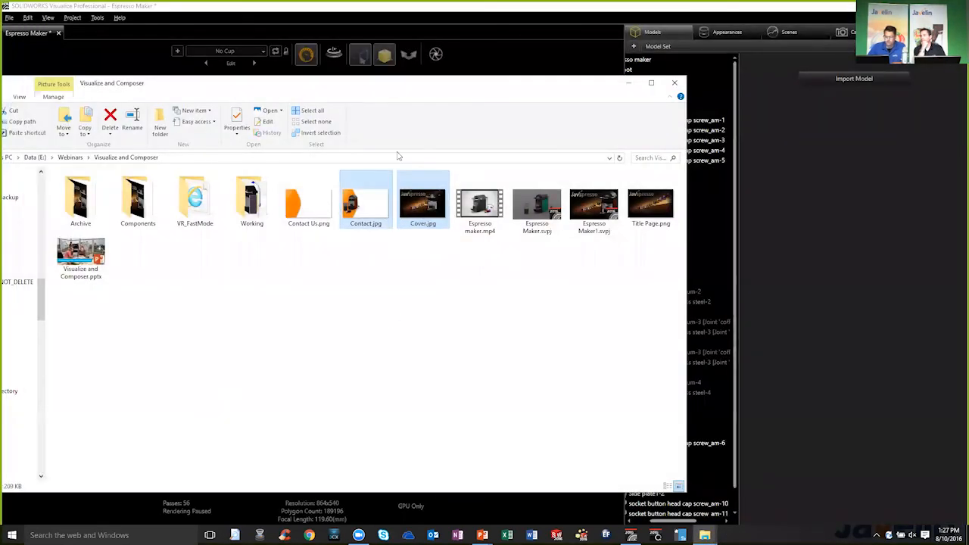
Step: Paste the images into JavEPDM > Projects > 0526-JAVspresso > Images, replacing the existing Contact.jpg
{"action": "left_click_drag", "start_coordinate": [393, 84], "coordinate": [550, 87]}
{"action": "scroll", "coordinate": [89, 337], "scroll_direction": "up", "scroll_amount": 3}
{"action": "left_click_drag", "start_coordinate": [198, 292], "coordinate": [207, 207]}
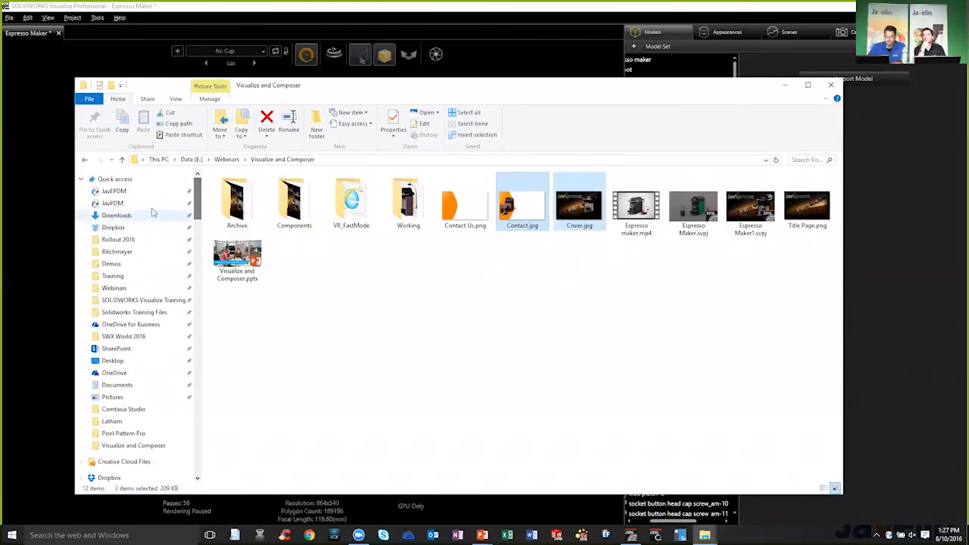
{"action": "left_click", "coordinate": [113, 191]}
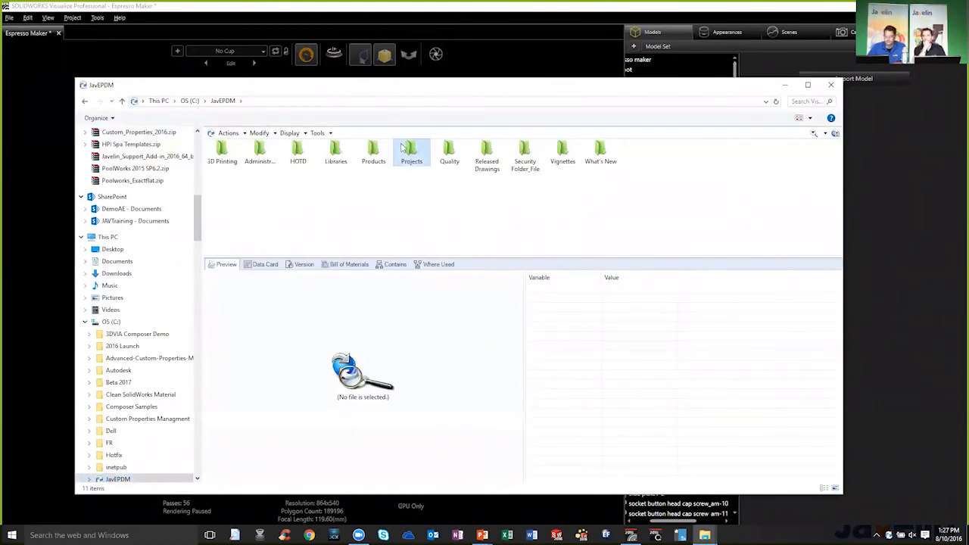
{"action": "double_click", "coordinate": [411, 152]}
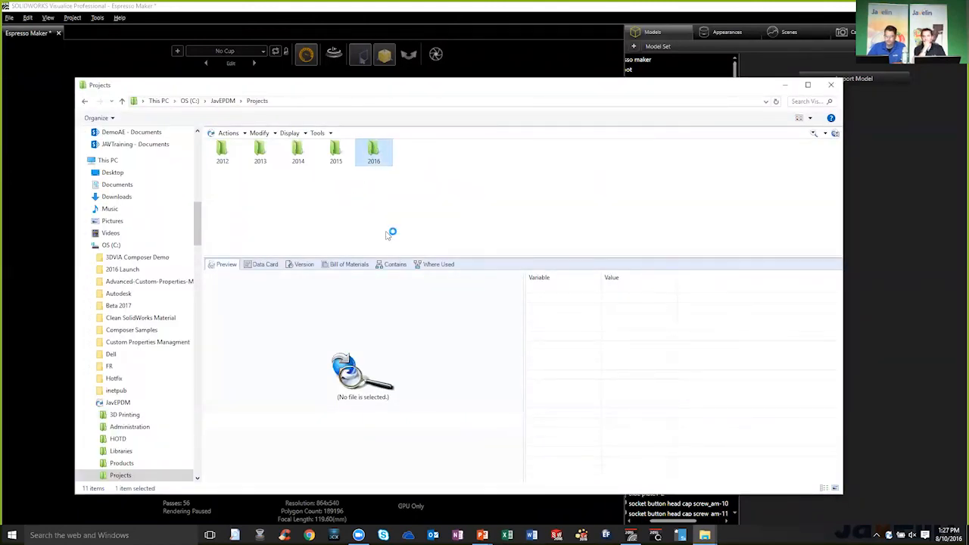
{"action": "double_click", "coordinate": [411, 155]}
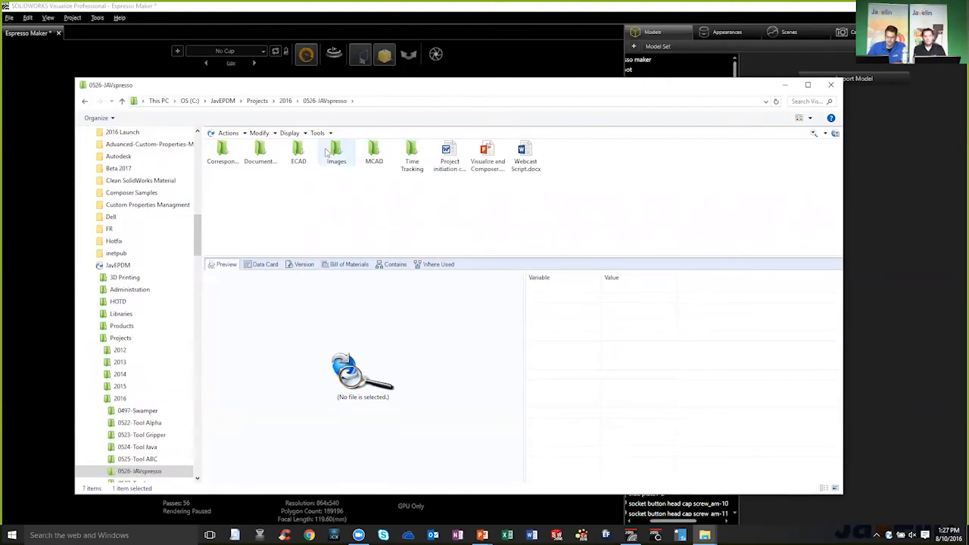
{"action": "double_click", "coordinate": [336, 153]}
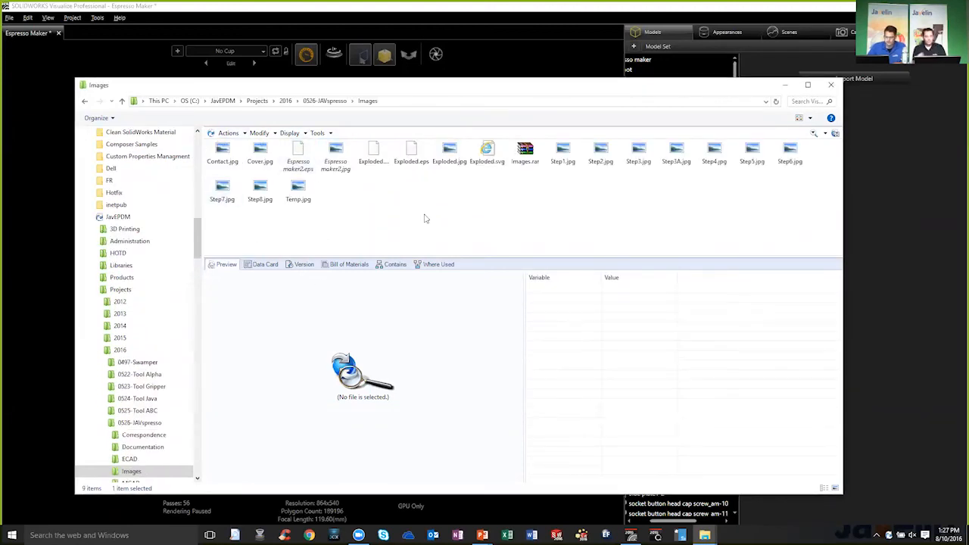
{"action": "key", "text": "ctrl+v"}
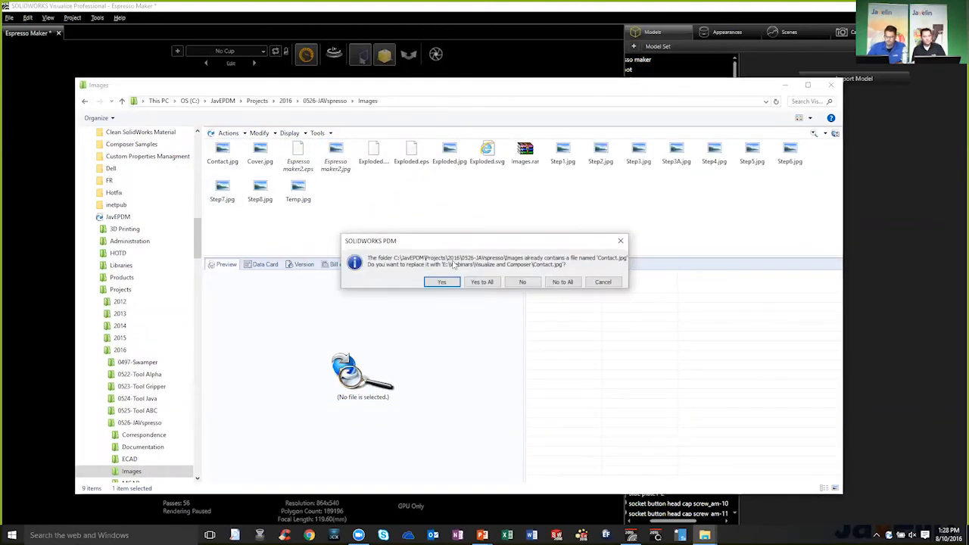
{"action": "left_click", "coordinate": [481, 281]}
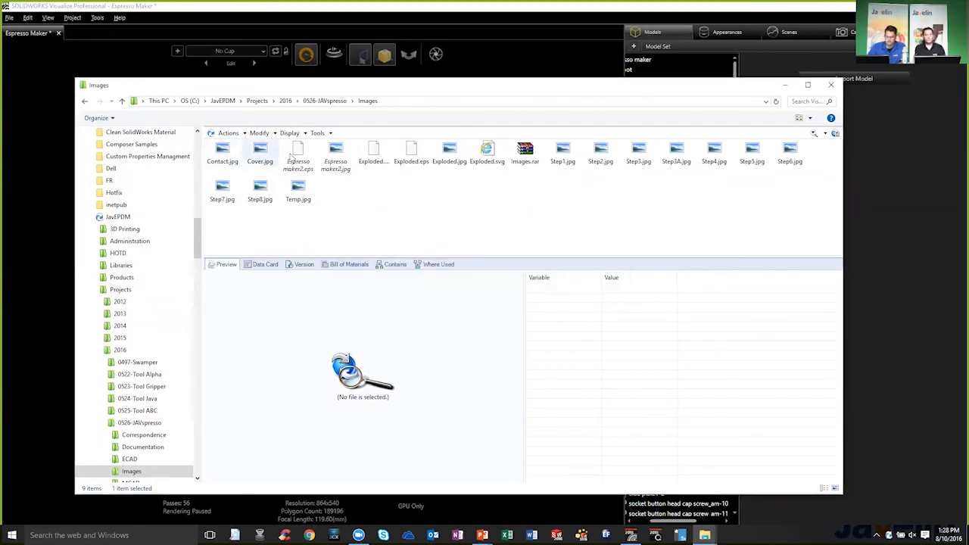
Step: Open Javspresso.docx from the project's Documentation folder in Word
{"action": "left_click", "coordinate": [325, 101]}
{"action": "double_click", "coordinate": [273, 154]}
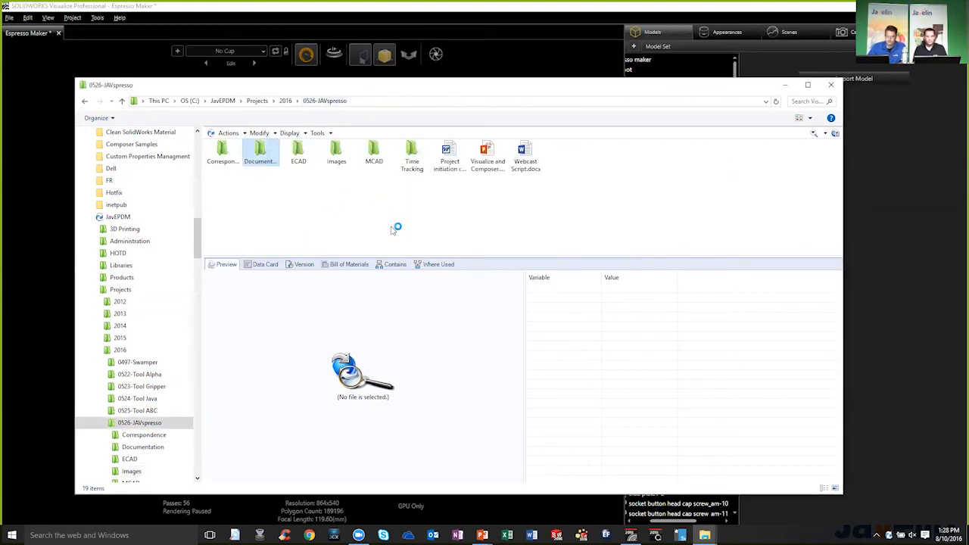
{"action": "left_click", "coordinate": [299, 151]}
{"action": "double_click", "coordinate": [300, 149]}
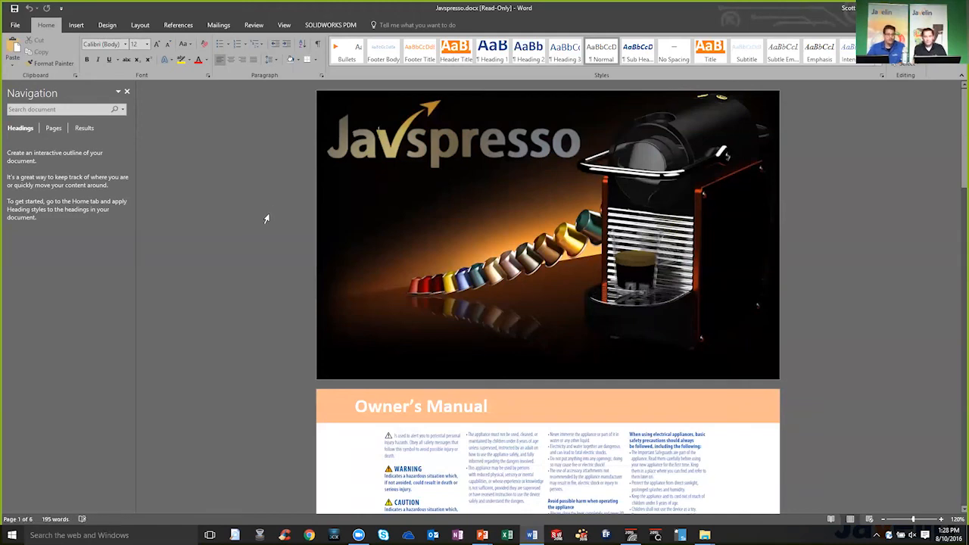
{"action": "scroll", "coordinate": [363, 318], "scroll_direction": "down", "scroll_amount": 1}
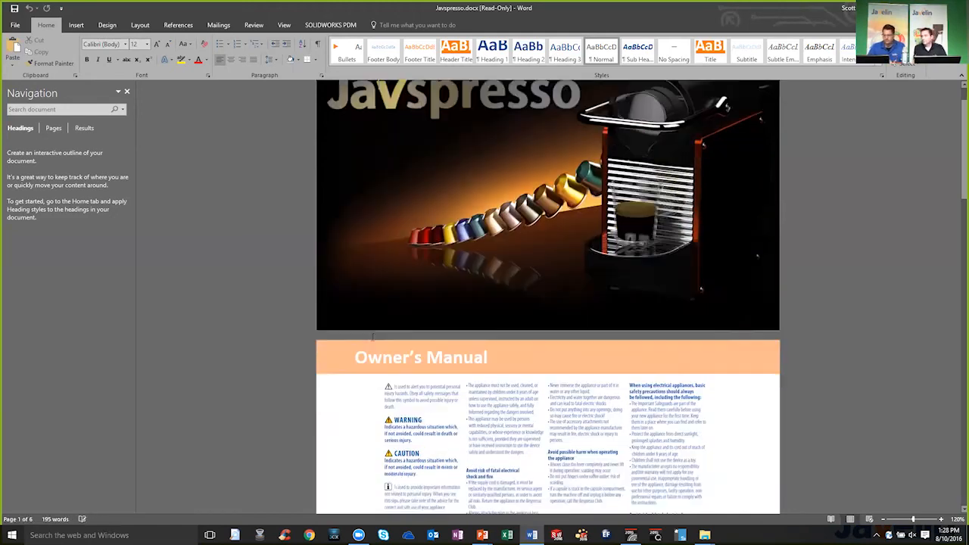
{"action": "scroll", "coordinate": [373, 336], "scroll_direction": "down", "scroll_amount": 5}
{"action": "scroll", "coordinate": [341, 318], "scroll_direction": "down", "scroll_amount": 4}
{"action": "scroll", "coordinate": [302, 303], "scroll_direction": "down", "scroll_amount": 3}
{"action": "scroll", "coordinate": [271, 286], "scroll_direction": "down", "scroll_amount": 2}
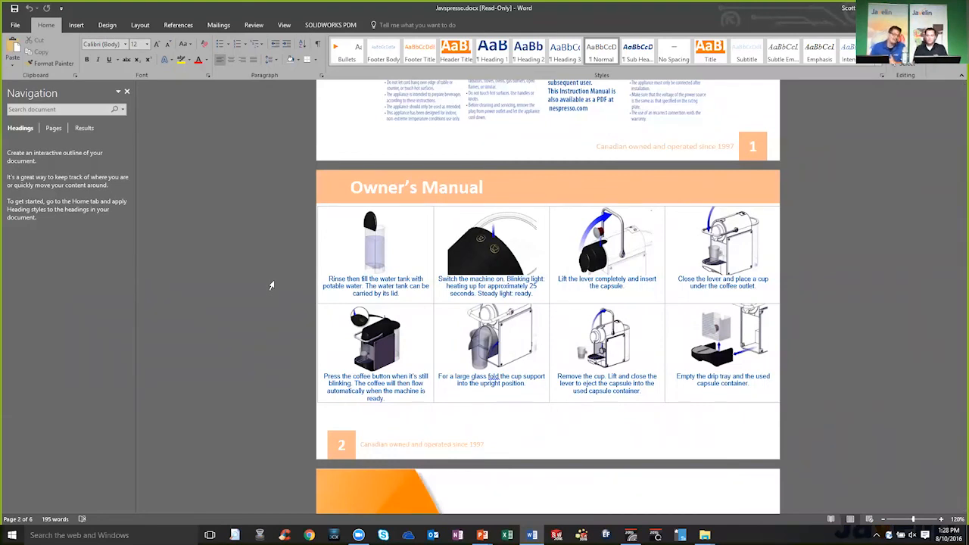
{"action": "scroll", "coordinate": [271, 285], "scroll_direction": "down", "scroll_amount": 5}
{"action": "scroll", "coordinate": [288, 273], "scroll_direction": "down", "scroll_amount": 5}
{"action": "scroll", "coordinate": [303, 265], "scroll_direction": "down", "scroll_amount": 5}
{"action": "scroll", "coordinate": [308, 261], "scroll_direction": "down", "scroll_amount": 5}
{"action": "scroll", "coordinate": [307, 261], "scroll_direction": "up", "scroll_amount": 5}
{"action": "scroll", "coordinate": [307, 262], "scroll_direction": "up", "scroll_amount": 5}
{"action": "scroll", "coordinate": [378, 303], "scroll_direction": "up", "scroll_amount": 3}
{"action": "scroll", "coordinate": [509, 355], "scroll_direction": "up", "scroll_amount": 2}
{"action": "scroll", "coordinate": [509, 356], "scroll_direction": "up", "scroll_amount": 5}
{"action": "scroll", "coordinate": [492, 333], "scroll_direction": "up", "scroll_amount": 5}
{"action": "scroll", "coordinate": [379, 303], "scroll_direction": "up", "scroll_amount": 2}
Step: Switch from Word back to the Visualize and Composer PowerPoint window
{"action": "key", "text": "alt+Tab"}
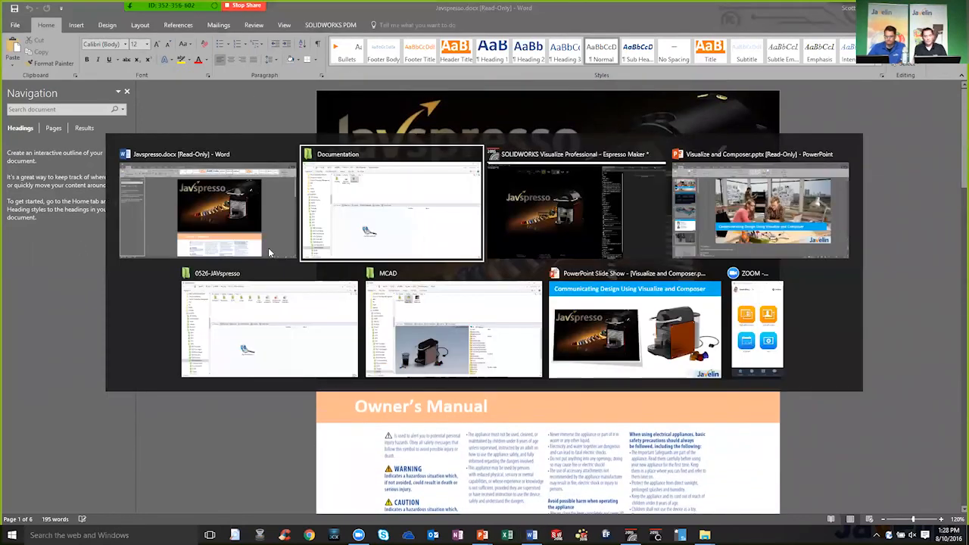
{"action": "key", "text": "Tab"}
{"action": "key", "text": "Tab"}
{"action": "key", "text": "alt+Tab"}
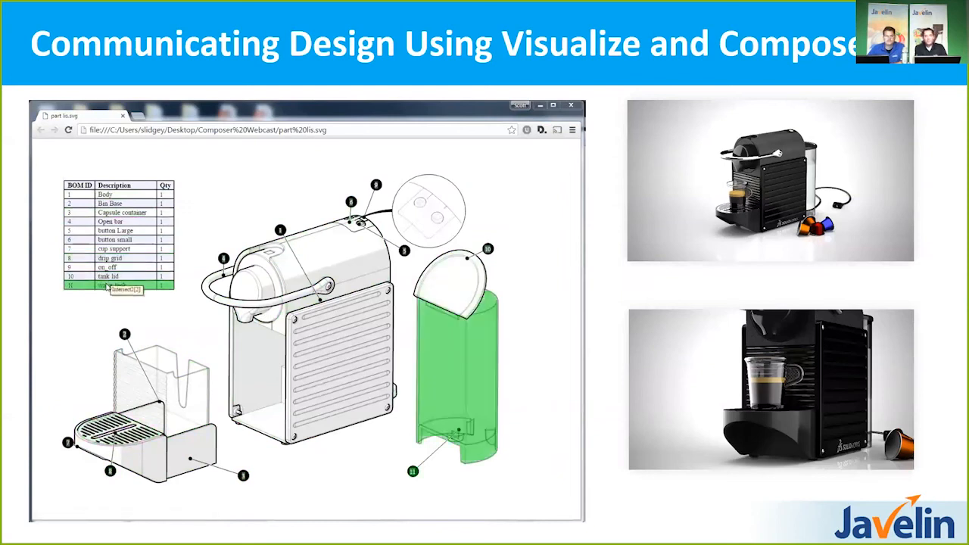
Step: Show the Bin Base part in the SVG parts list and raise the handle in the 3D viewer
{"action": "left_click", "coordinate": [202, 451]}
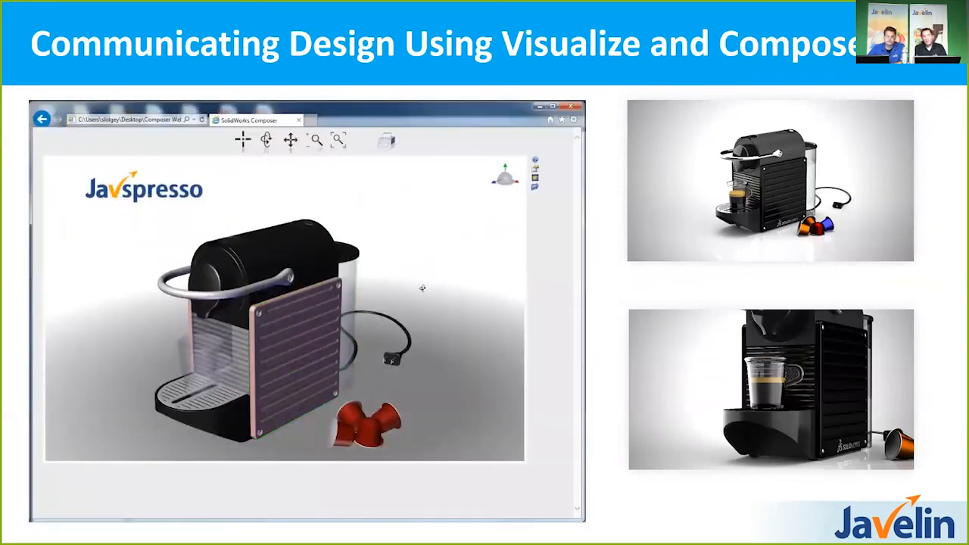
{"action": "left_click_drag", "start_coordinate": [422, 288], "coordinate": [295, 277]}
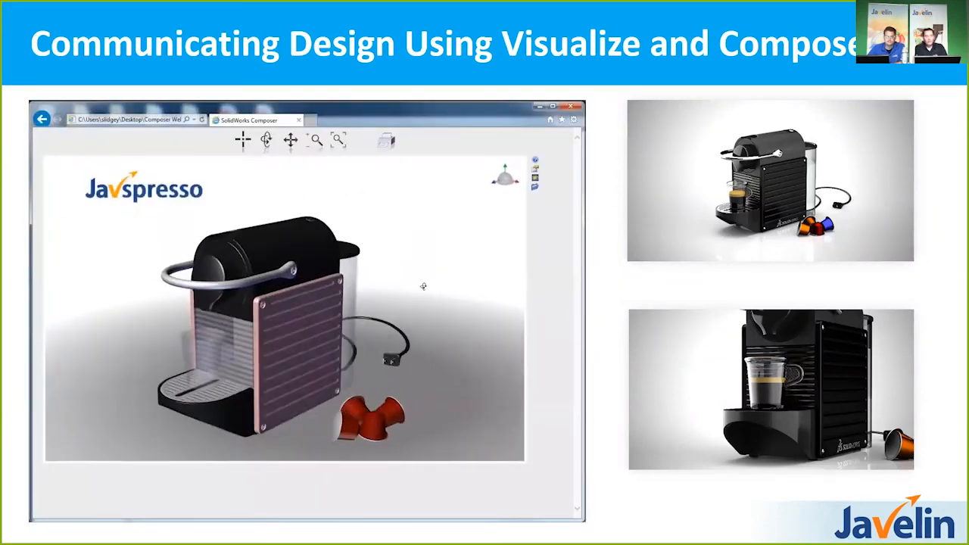
{"action": "left_click", "coordinate": [295, 276]}
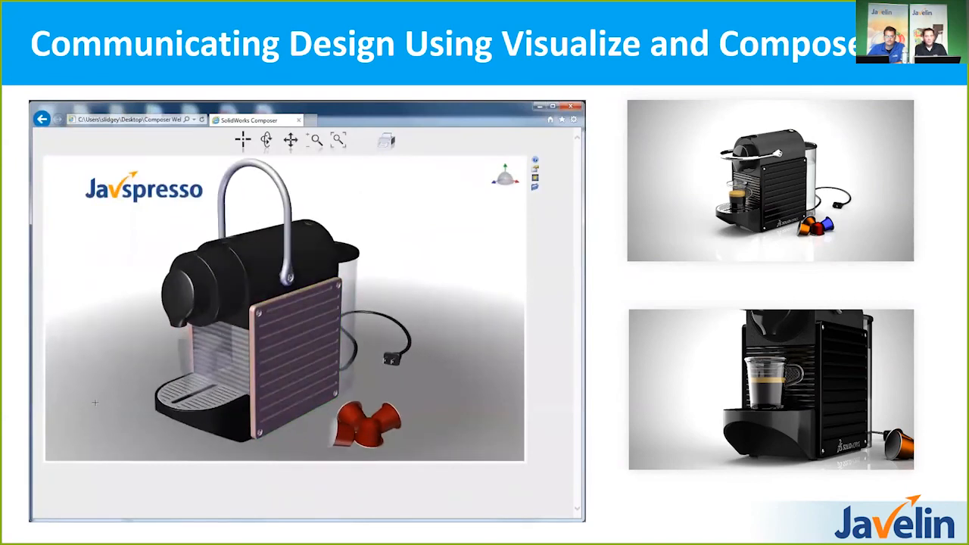
{"action": "scroll", "coordinate": [349, 408], "scroll_direction": "up", "scroll_amount": 5}
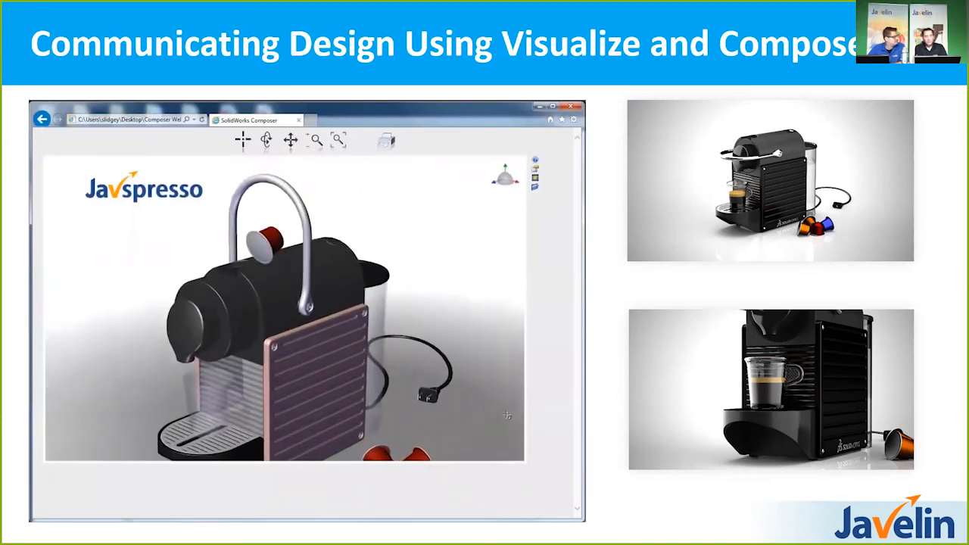
Step: Tumble and reset the 3D view, then animate the model so a cup appears
{"action": "left_click_drag", "start_coordinate": [311, 381], "coordinate": [276, 397]}
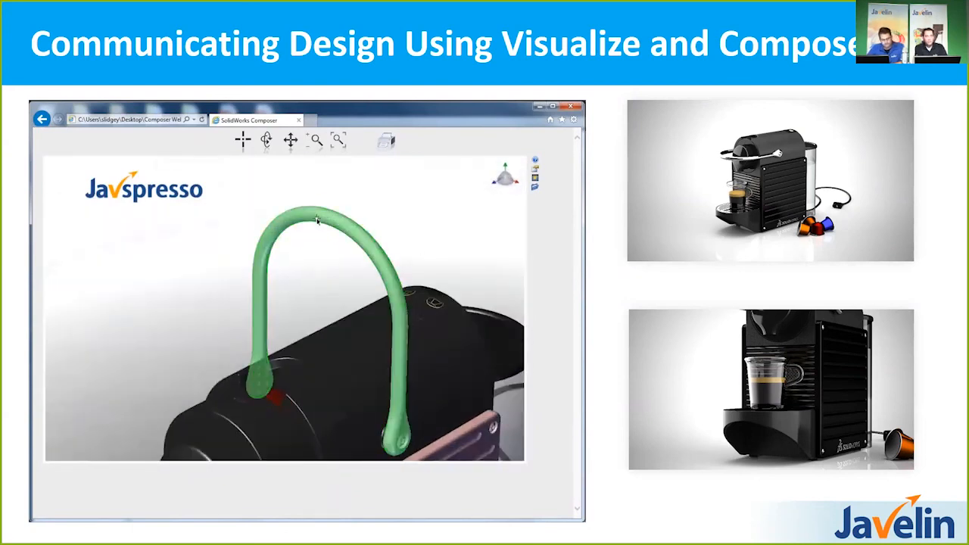
{"action": "double_click", "coordinate": [276, 397]}
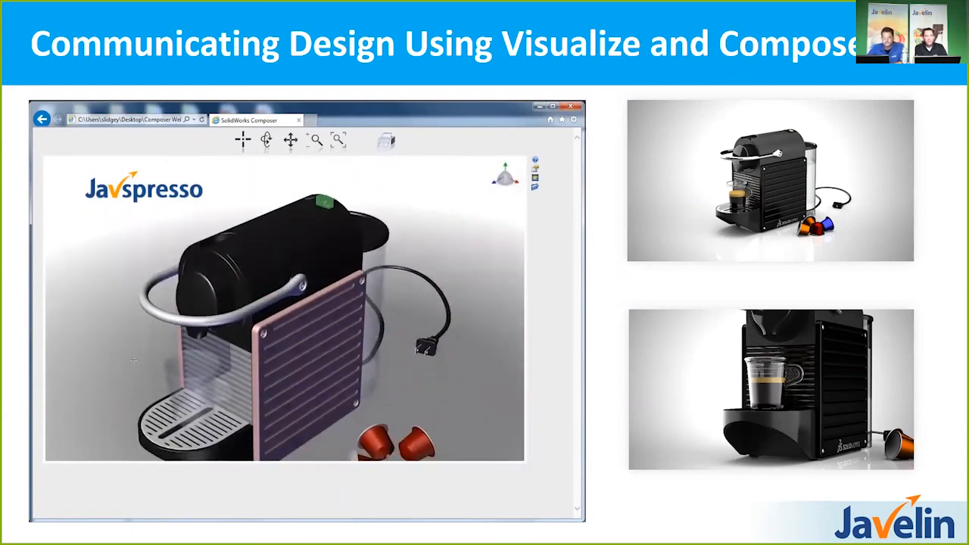
{"action": "left_click", "coordinate": [326, 198]}
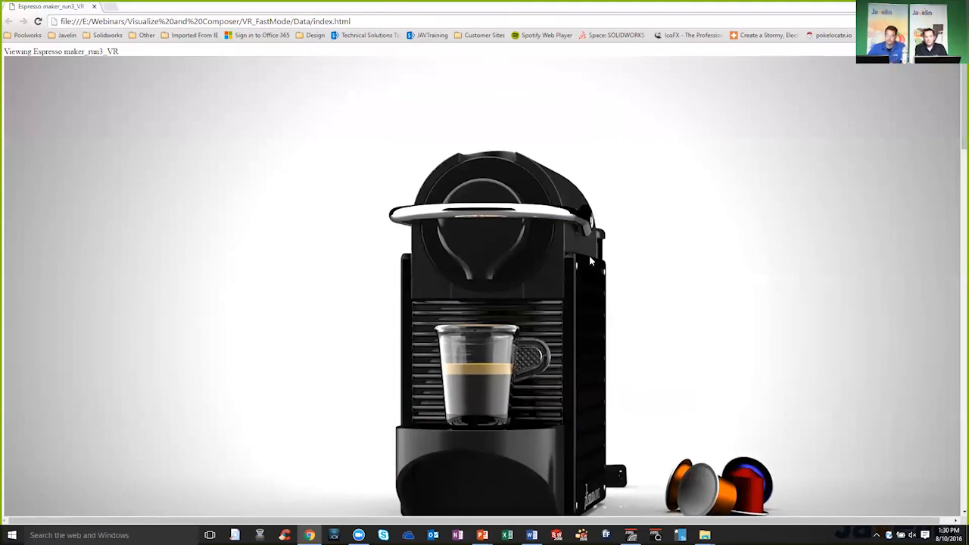
Step: Orbit the espresso maker VR render through several orientations, then leave Chrome
{"action": "mouse_move", "coordinate": [590, 262]}
{"action": "left_mouse_down"}
{"action": "mouse_move", "coordinate": [391, 290]}
{"action": "mouse_move", "coordinate": [546, 253]}
{"action": "mouse_move", "coordinate": [503, 447]}
{"action": "mouse_move", "coordinate": [525, 304]}
{"action": "mouse_move", "coordinate": [451, 345]}
{"action": "mouse_move", "coordinate": [513, 304]}
{"action": "mouse_move", "coordinate": [545, 321]}
{"action": "left_mouse_up"}
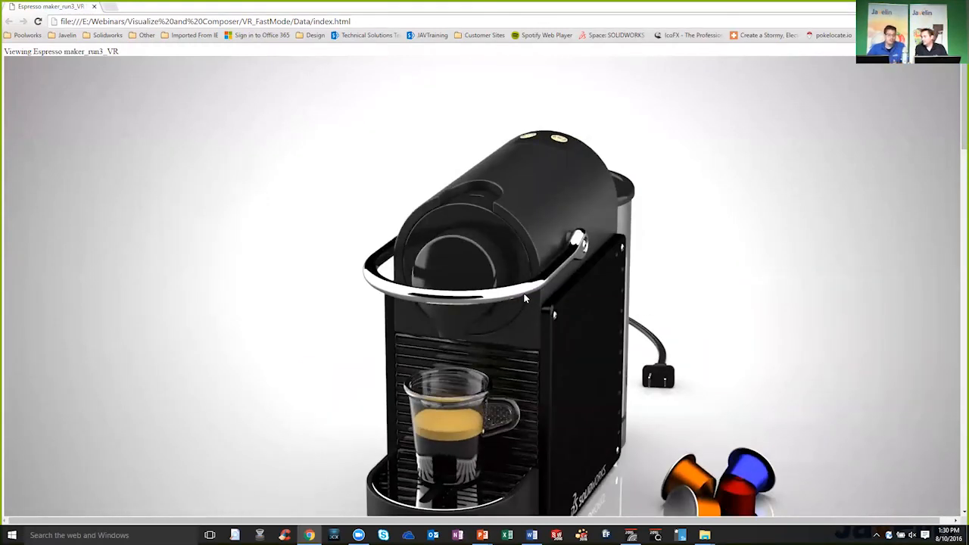
{"action": "mouse_move", "coordinate": [615, 342]}
{"action": "left_mouse_down"}
{"action": "mouse_move", "coordinate": [487, 335]}
{"action": "mouse_move", "coordinate": [520, 261]}
{"action": "mouse_move", "coordinate": [604, 341]}
{"action": "mouse_move", "coordinate": [408, 336]}
{"action": "mouse_move", "coordinate": [546, 330]}
{"action": "mouse_move", "coordinate": [361, 340]}
{"action": "mouse_move", "coordinate": [309, 329]}
{"action": "mouse_move", "coordinate": [533, 315]}
{"action": "mouse_move", "coordinate": [454, 318]}
{"action": "mouse_move", "coordinate": [510, 247]}
{"action": "mouse_move", "coordinate": [592, 351]}
{"action": "mouse_move", "coordinate": [454, 409]}
{"action": "mouse_move", "coordinate": [361, 463]}
{"action": "left_mouse_up"}
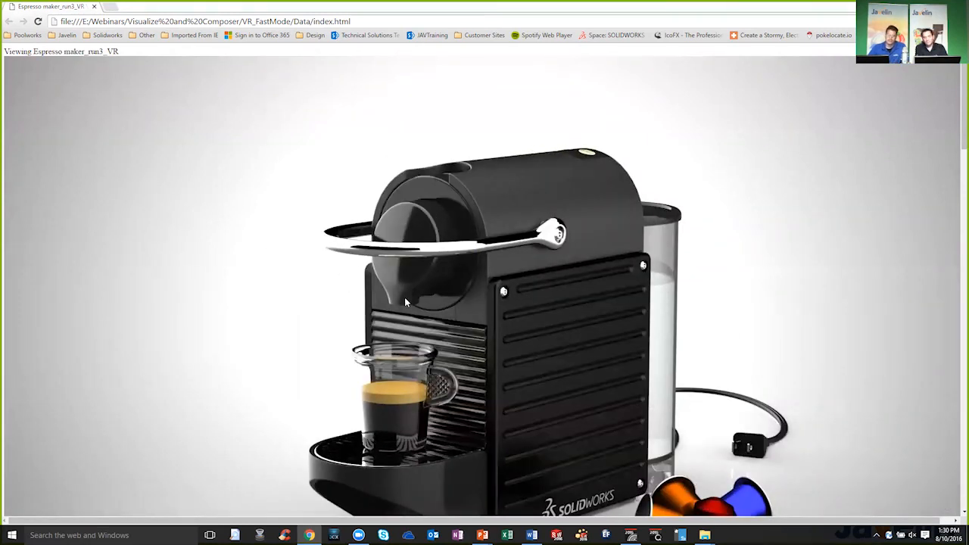
{"action": "scroll", "coordinate": [404, 297], "scroll_direction": "up", "scroll_amount": 3}
{"action": "key", "text": "alt+Tab"}
{"action": "key", "text": "alt+Tab"}
{"action": "key", "text": "alt+Tab"}
{"action": "key", "text": "alt+Tab"}
{"action": "key", "text": "alt+Tab"}
{"action": "key", "text": "alt+Tab"}
{"action": "key", "text": "alt+Tab"}
{"action": "key", "text": "alt+Tab"}
{"action": "key", "text": "alt+Tab"}
{"action": "key", "text": "alt+Tab"}
Step: Land on the PowerPoint slide show at the Communicating Design slide
{"action": "key", "text": "alt"}
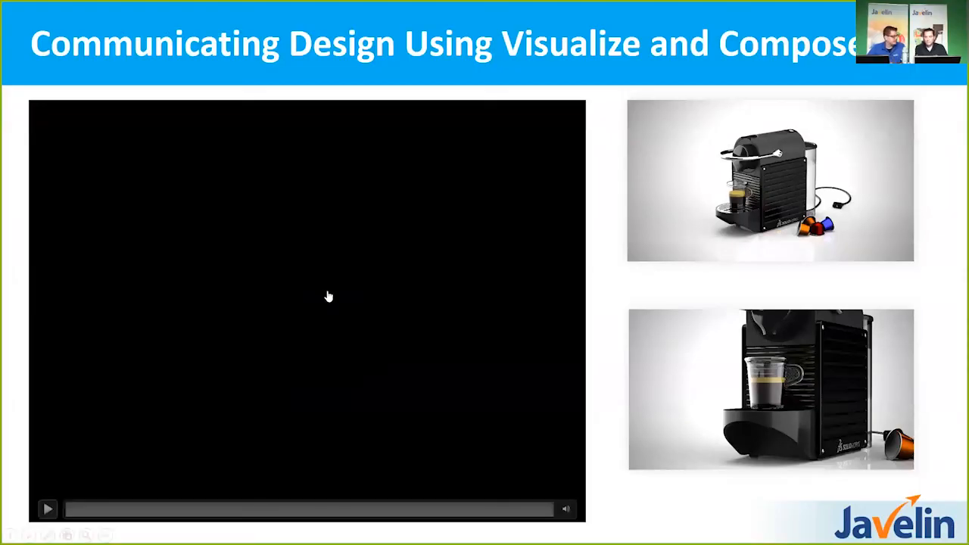